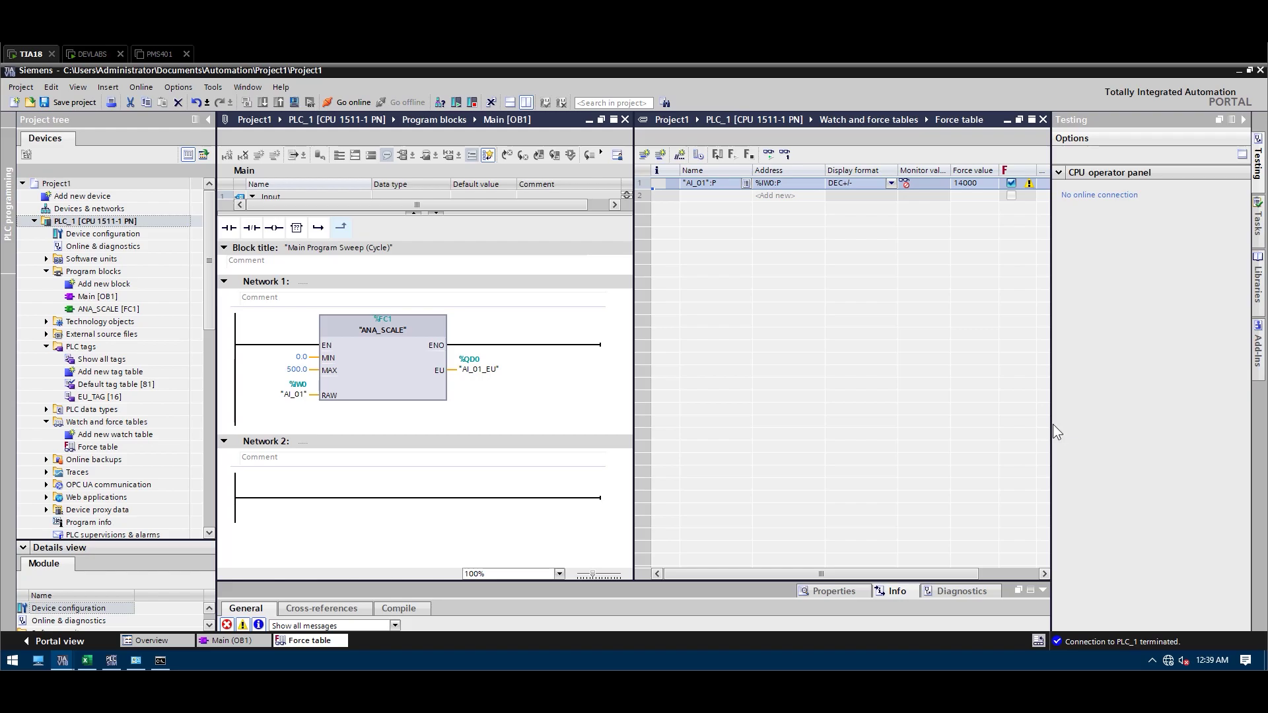
Step: Enlarge the program and force table editors, and review the S7-PLCSIM Advanced control panel before minimizing it
left_click_drag(1053, 424, 1091, 424)
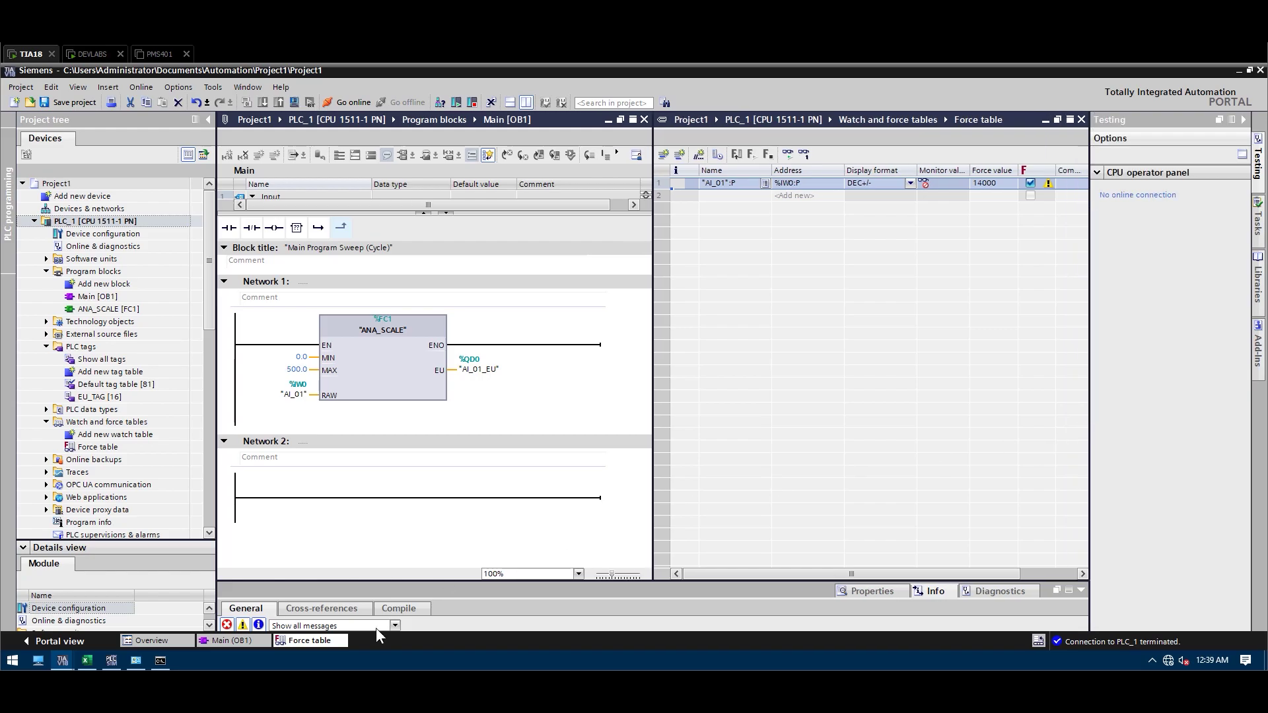
left_click(111, 660)
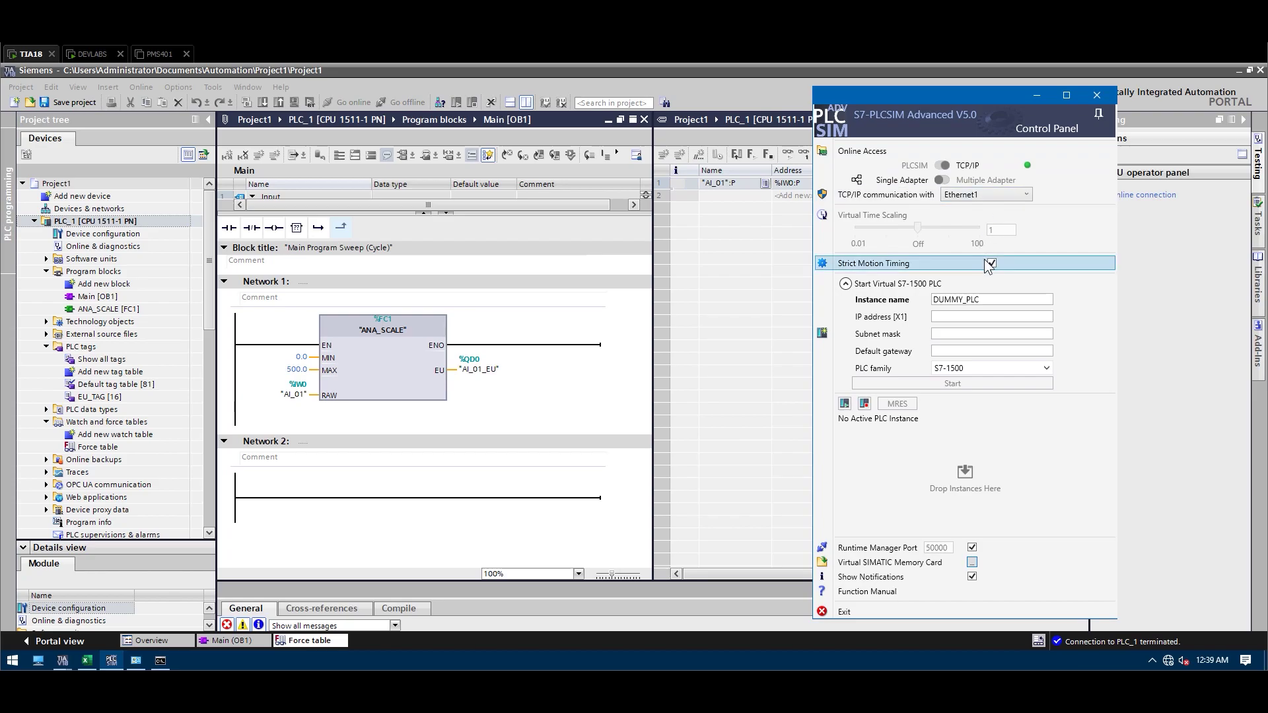
left_click(1038, 93)
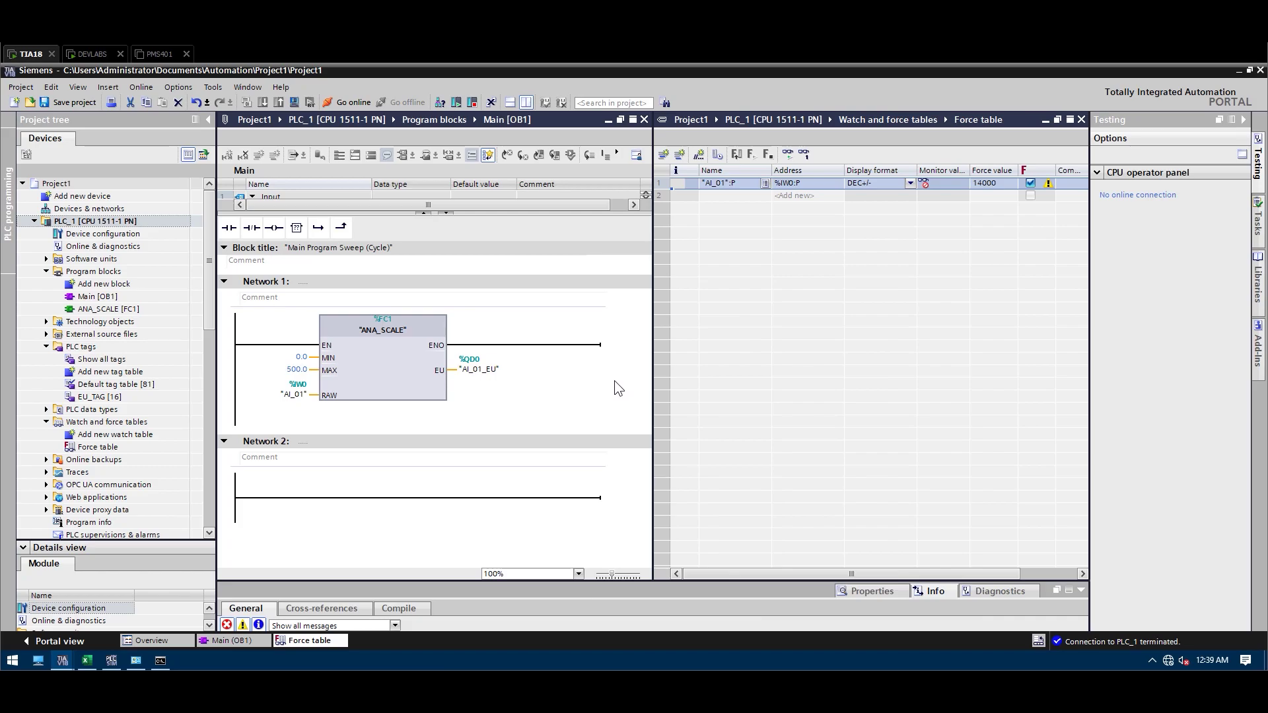
Step: Switch to the DEVLABS virtual machine to view its KEPServerEX configuration, and return to the TIA18 machine
left_click(409, 419)
left_click(92, 55)
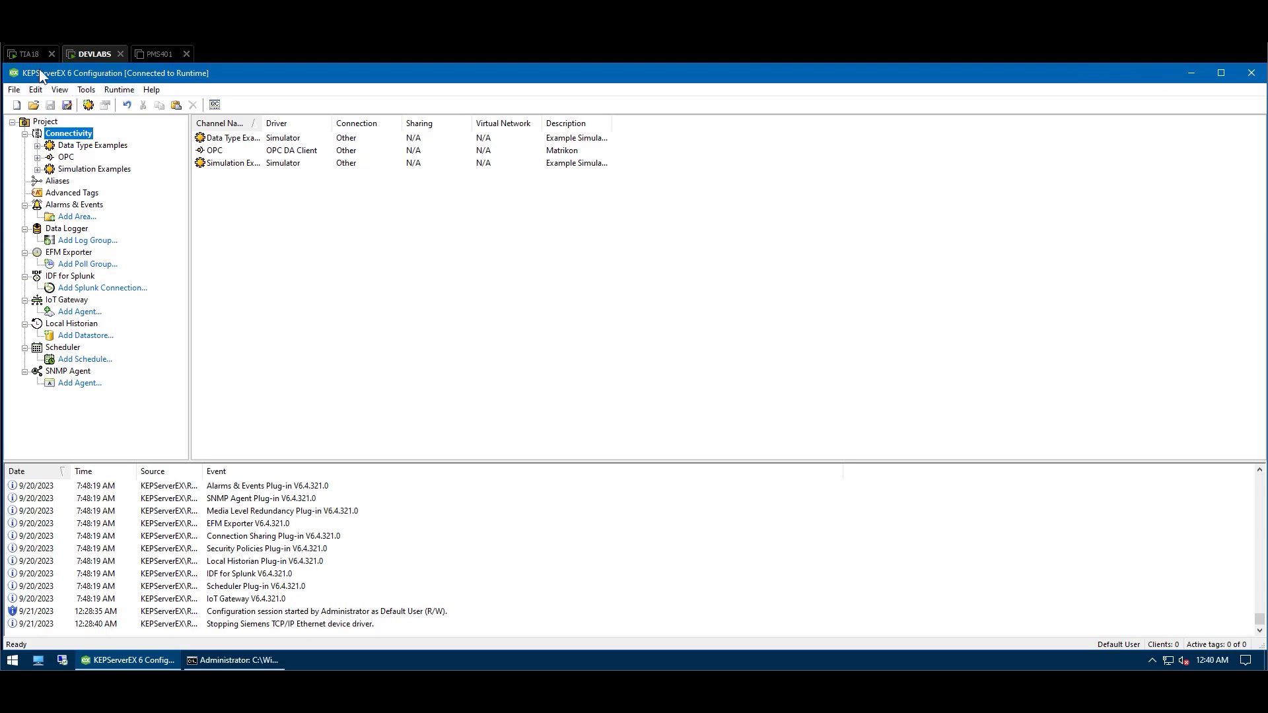
left_click(30, 54)
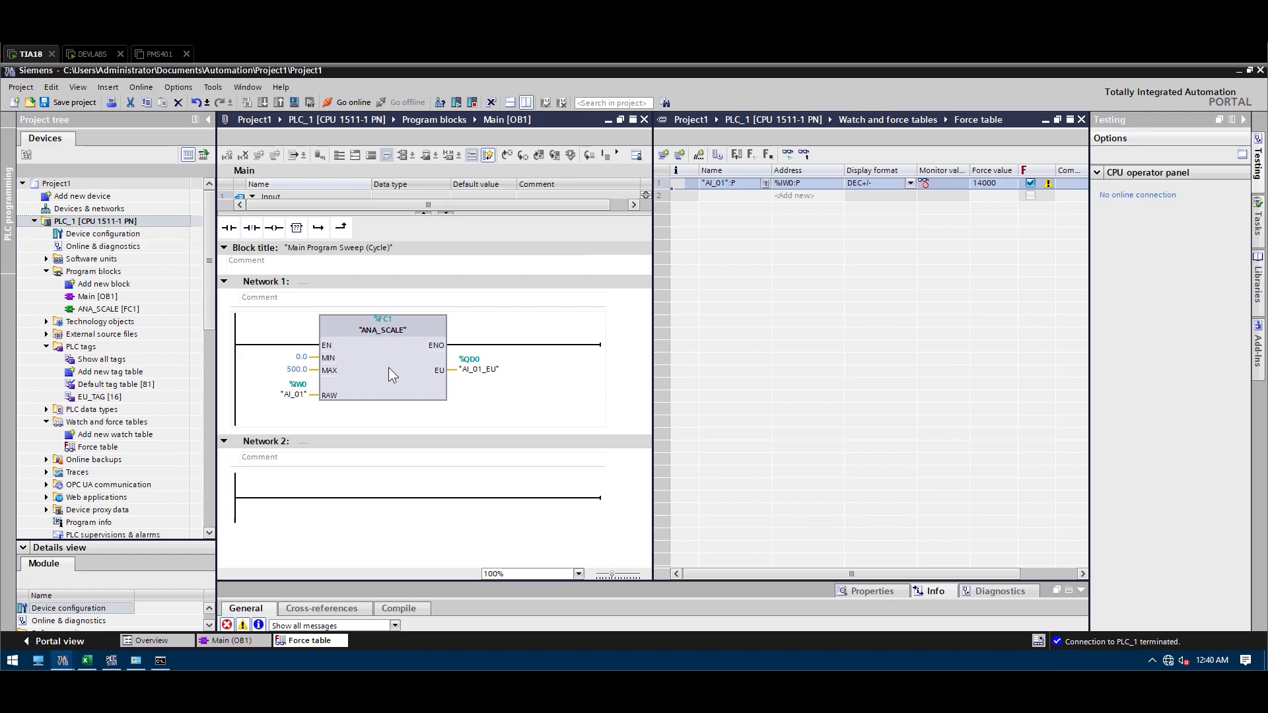
Step: Open the ANA_SCALE block from Main to inspect its NORM_X and SCALE_X logic, and close it again
left_click(288, 396)
mouse_move(288, 394)
left_mouse_down()
mouse_move(333, 410)
mouse_move(478, 393)
left_mouse_up()
left_click(540, 395)
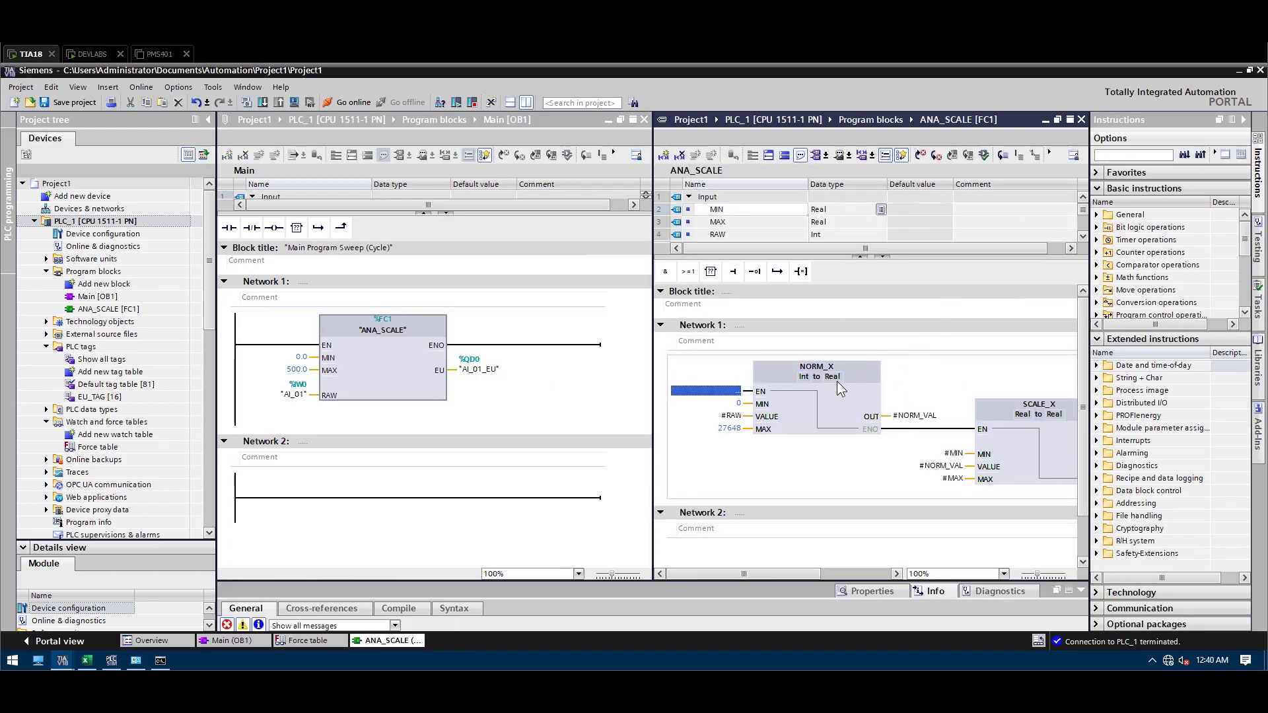
left_click(1031, 366)
left_click(1081, 120)
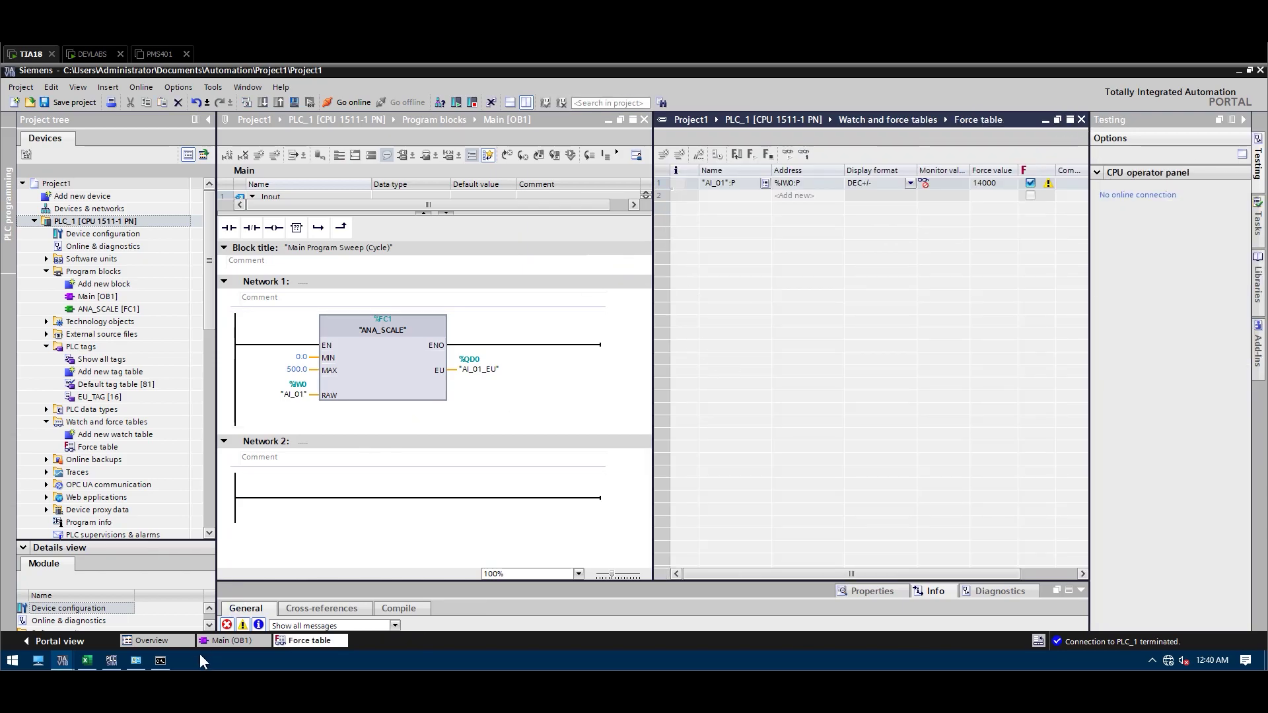
Step: Check the TCP/IP communication adapter selected in S7-PLCSIM Advanced, and look up the adapters in Windows Network Connections
mouse_move(137, 667)
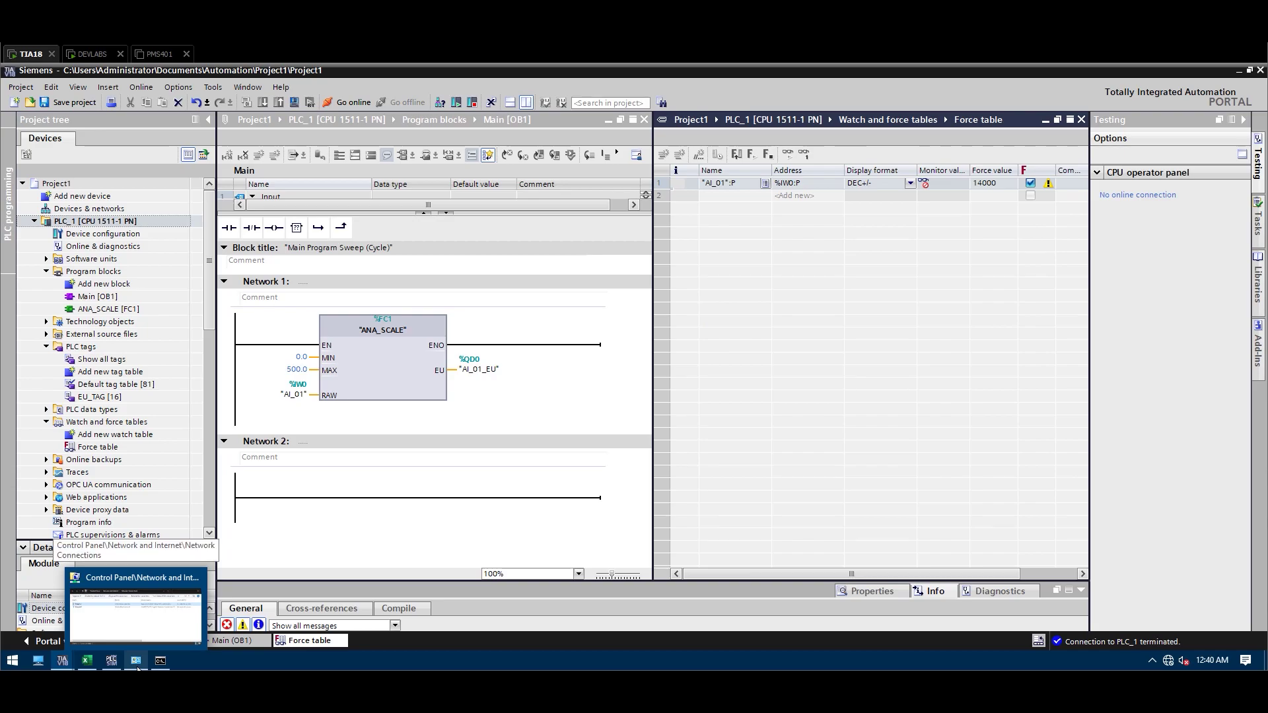
left_click(111, 661)
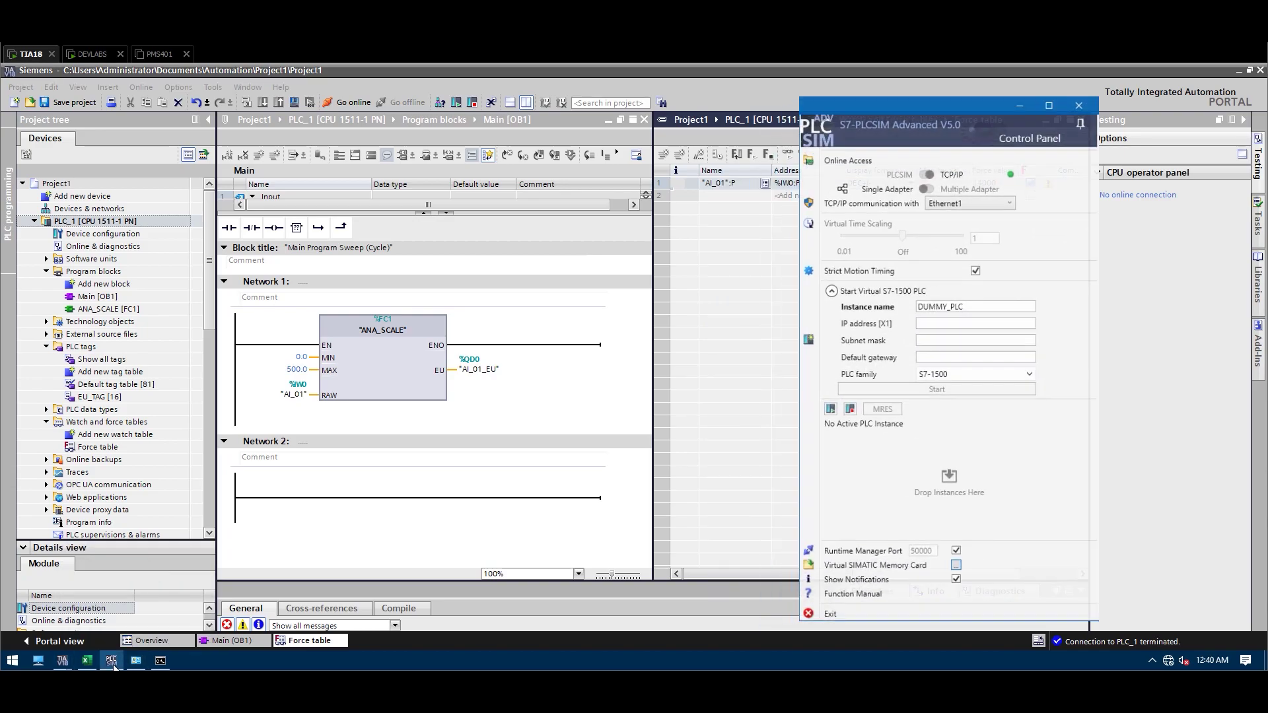
left_click(987, 192)
left_click(1026, 192)
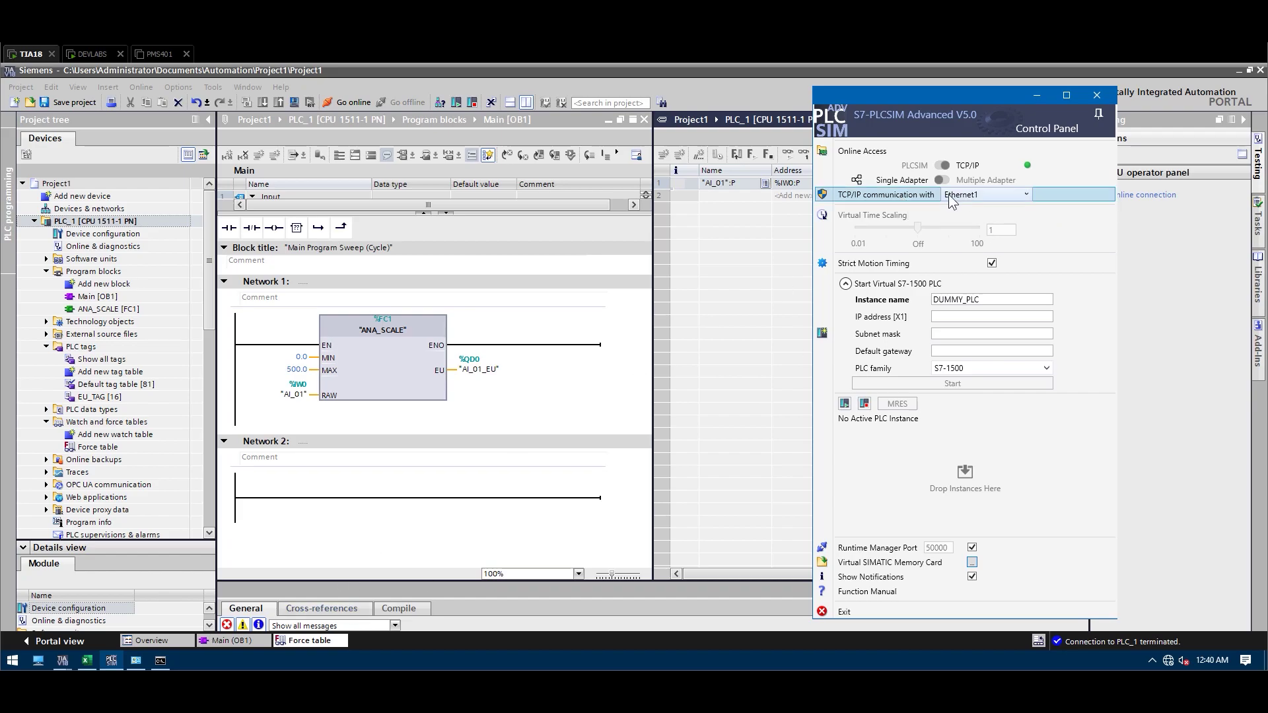
left_click(135, 660)
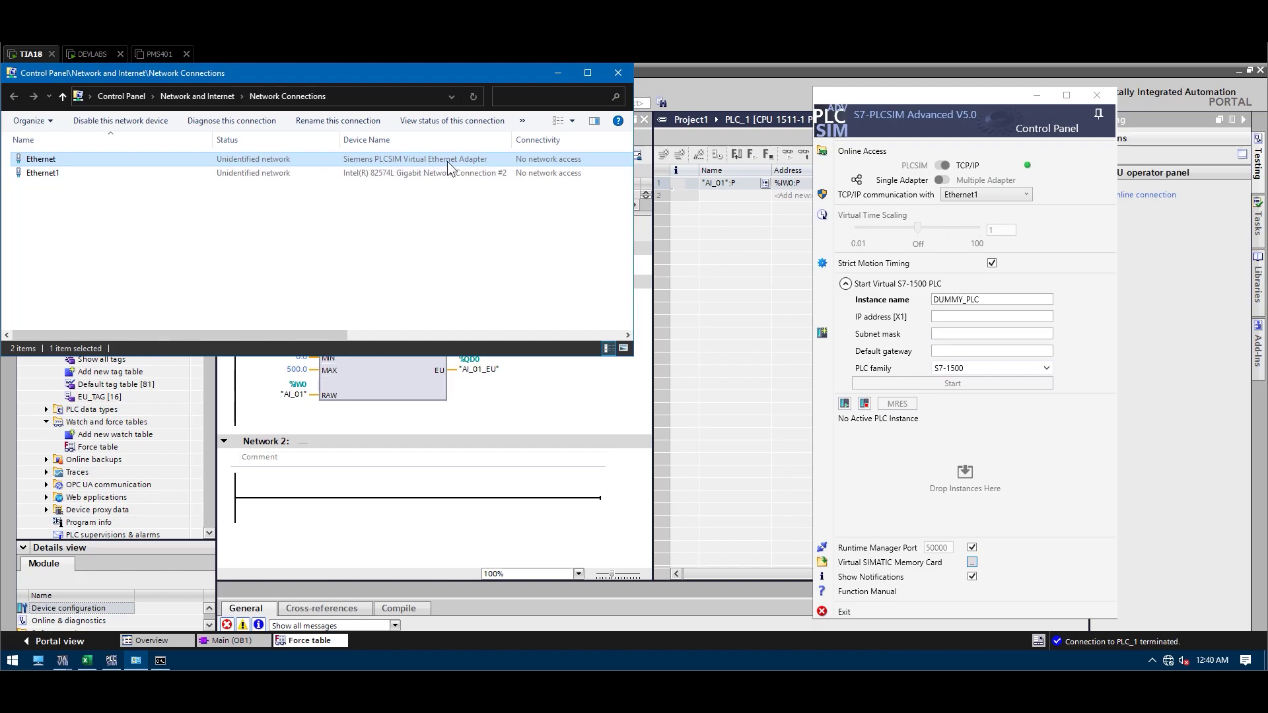
left_click(559, 78)
Step: Compare the Ethernet and Ethernet1 IPv4 addresses in the command prompt's ipconfig output with the Network Connections list
left_click(160, 660)
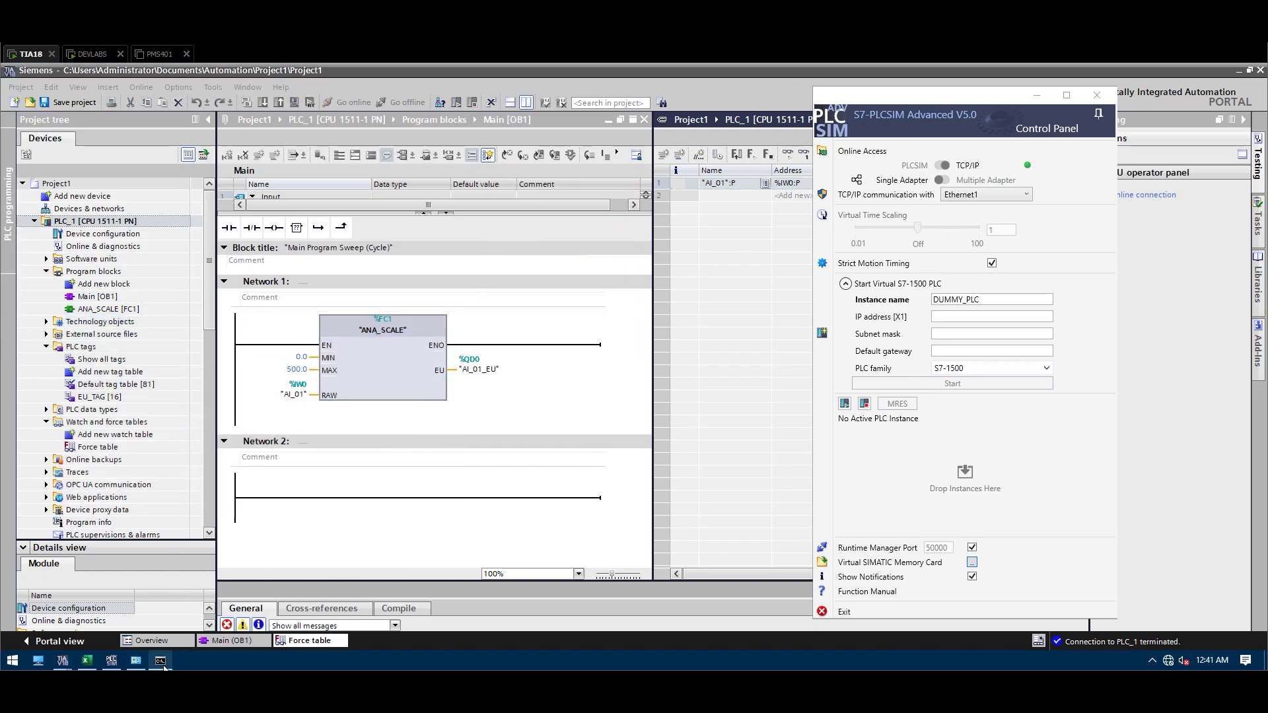
left_click(298, 513)
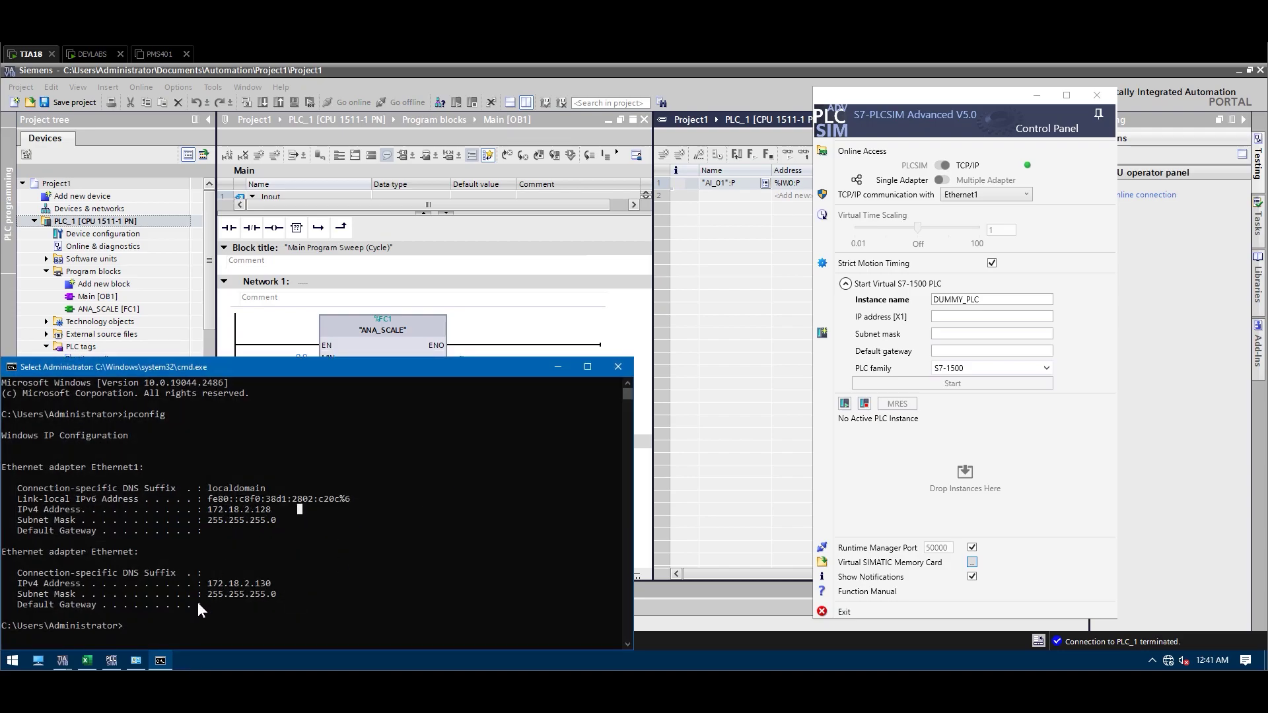
left_click_drag(204, 584, 272, 581)
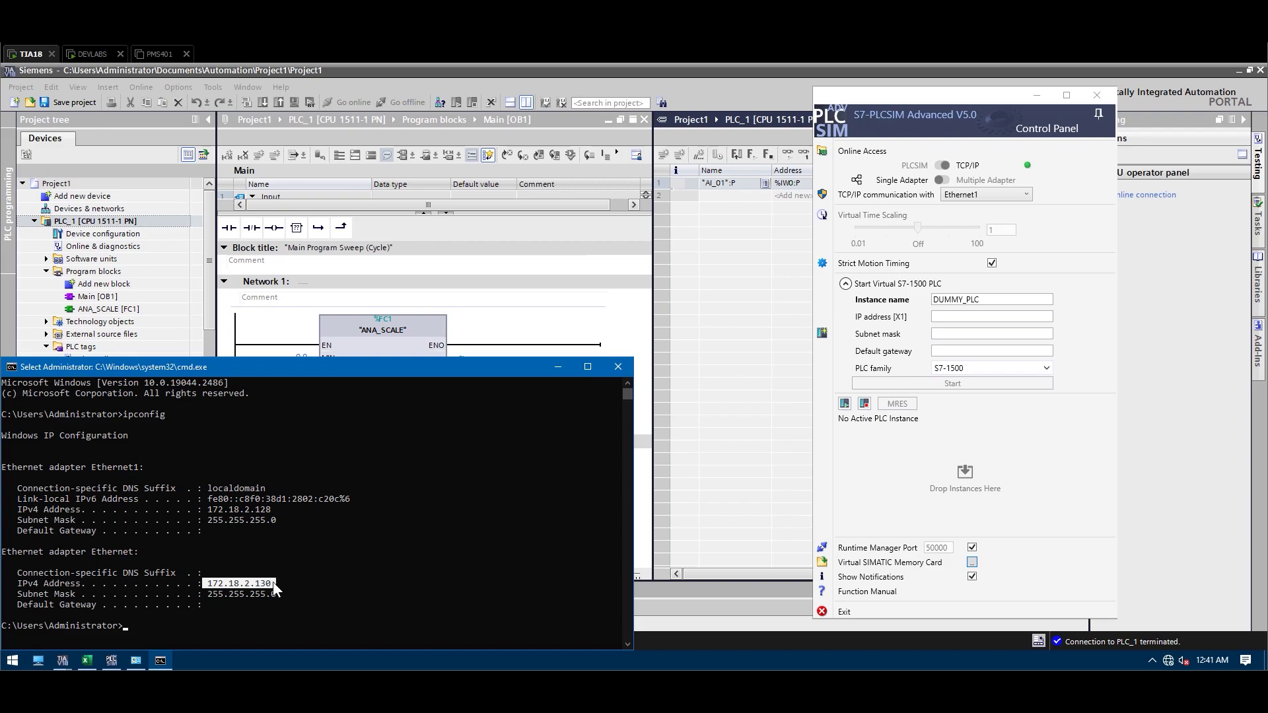
left_click(135, 660)
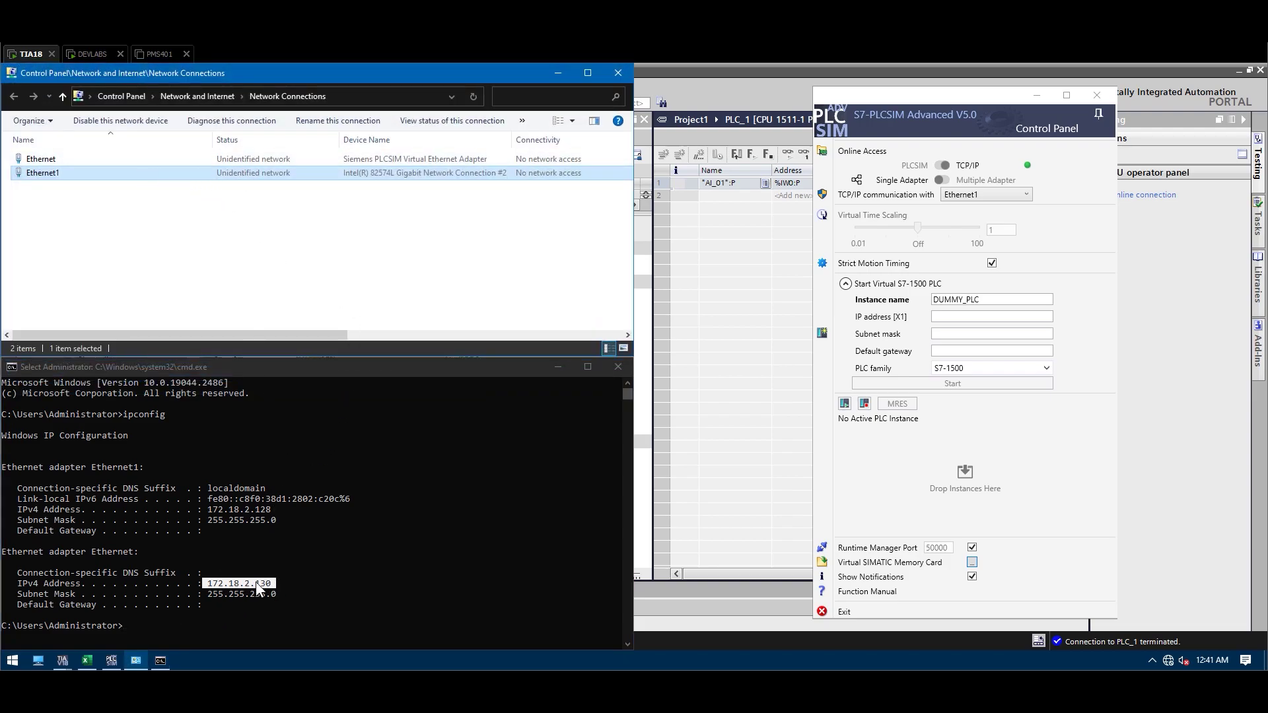
left_click(135, 554)
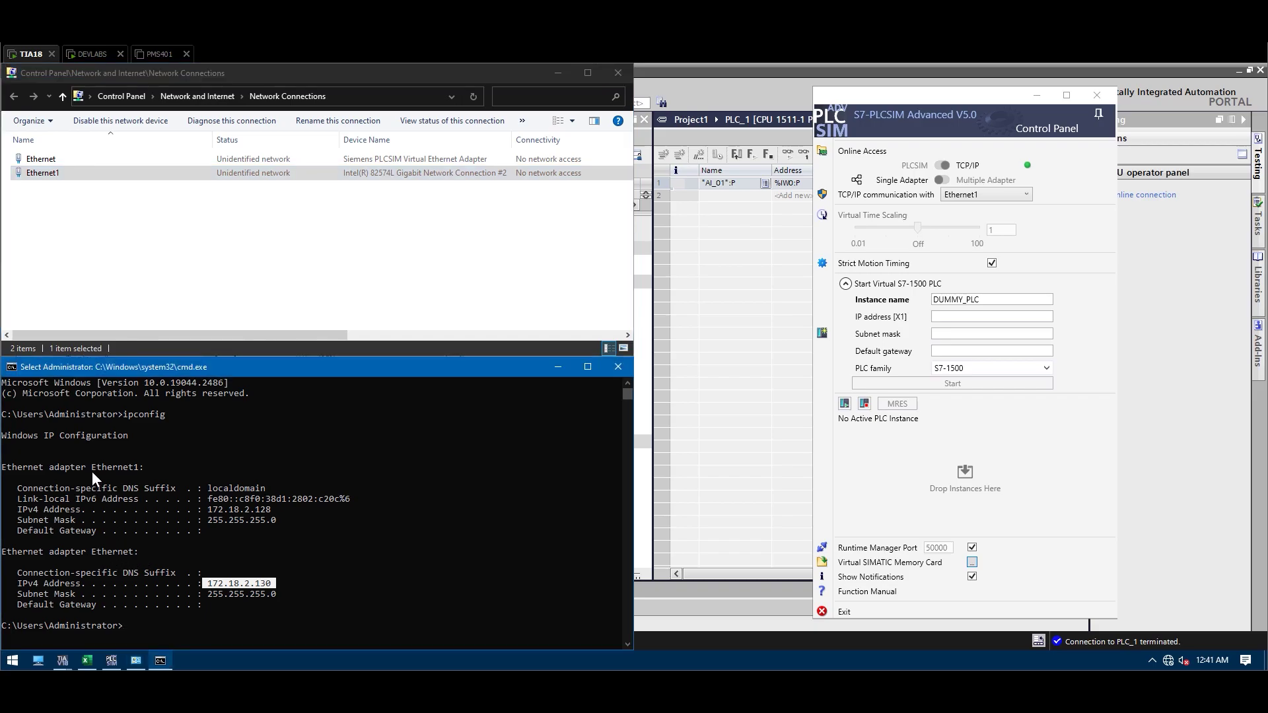
left_click_drag(93, 469, 112, 465)
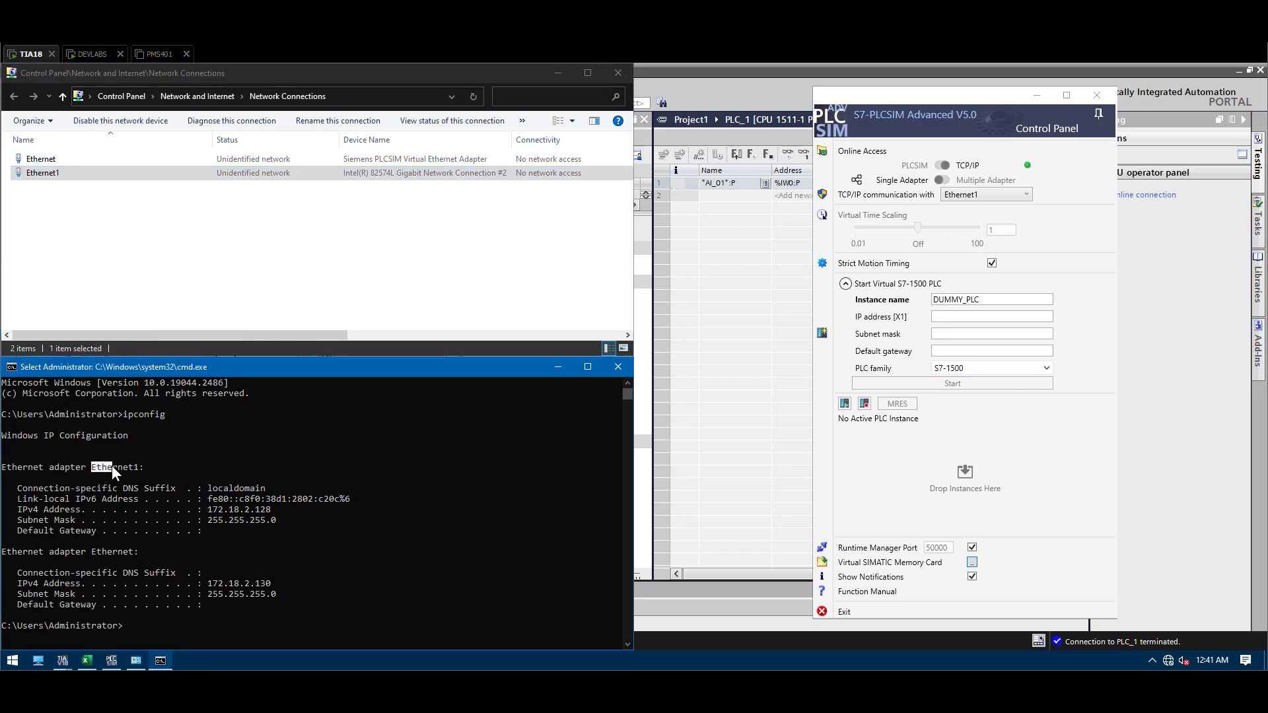
left_click(208, 509)
Step: Review the IPv4 properties of the Ethernet1 adapter and close its property dialogs
right_click(133, 173)
left_click(190, 296)
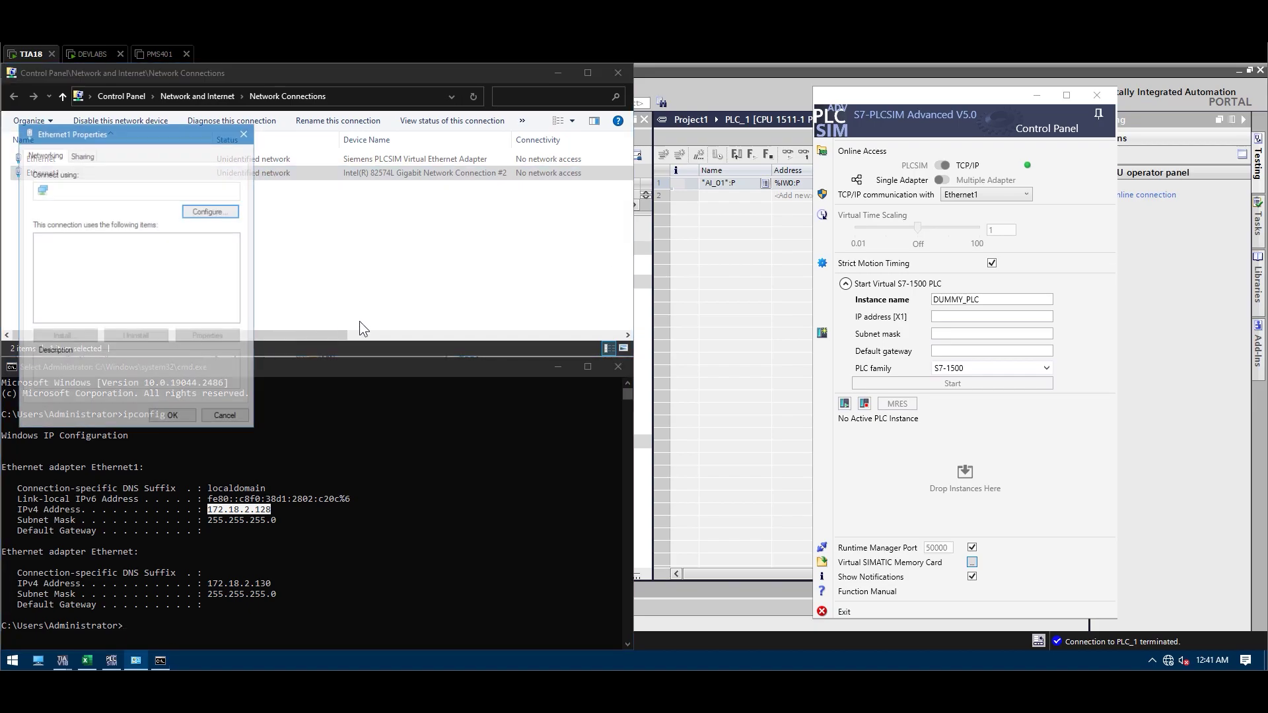
left_click(147, 296)
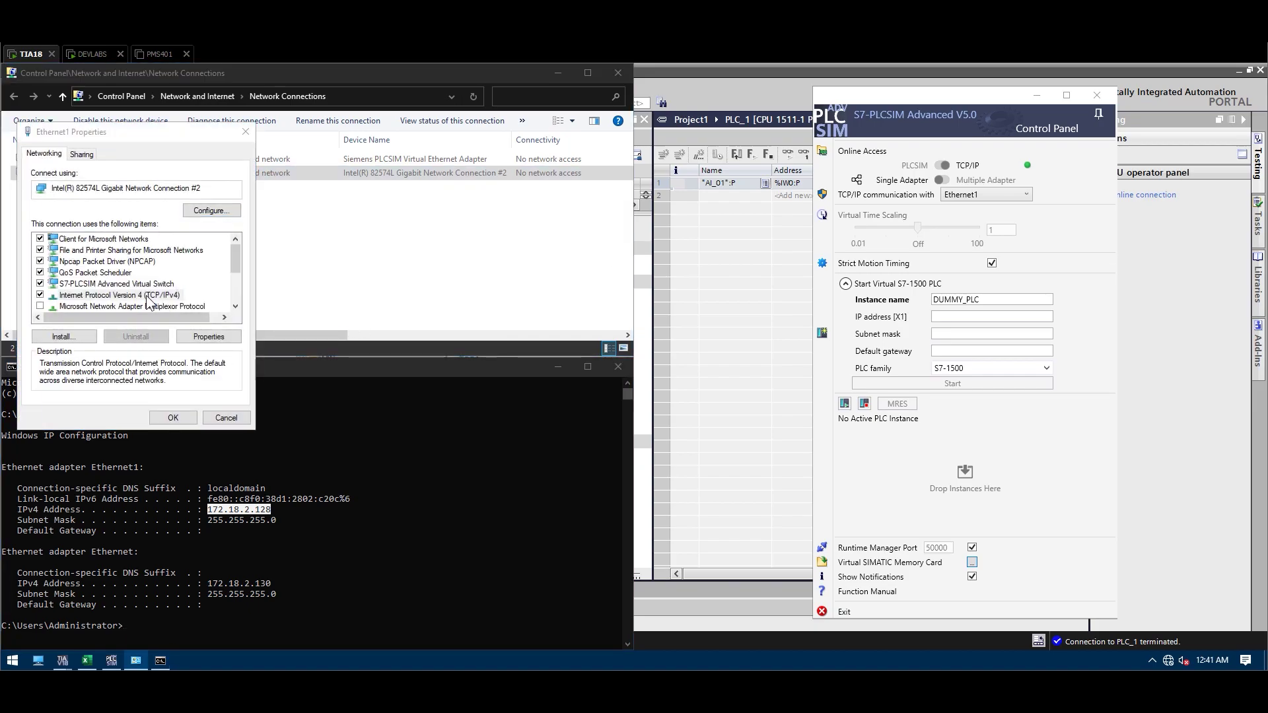
double_click(148, 296)
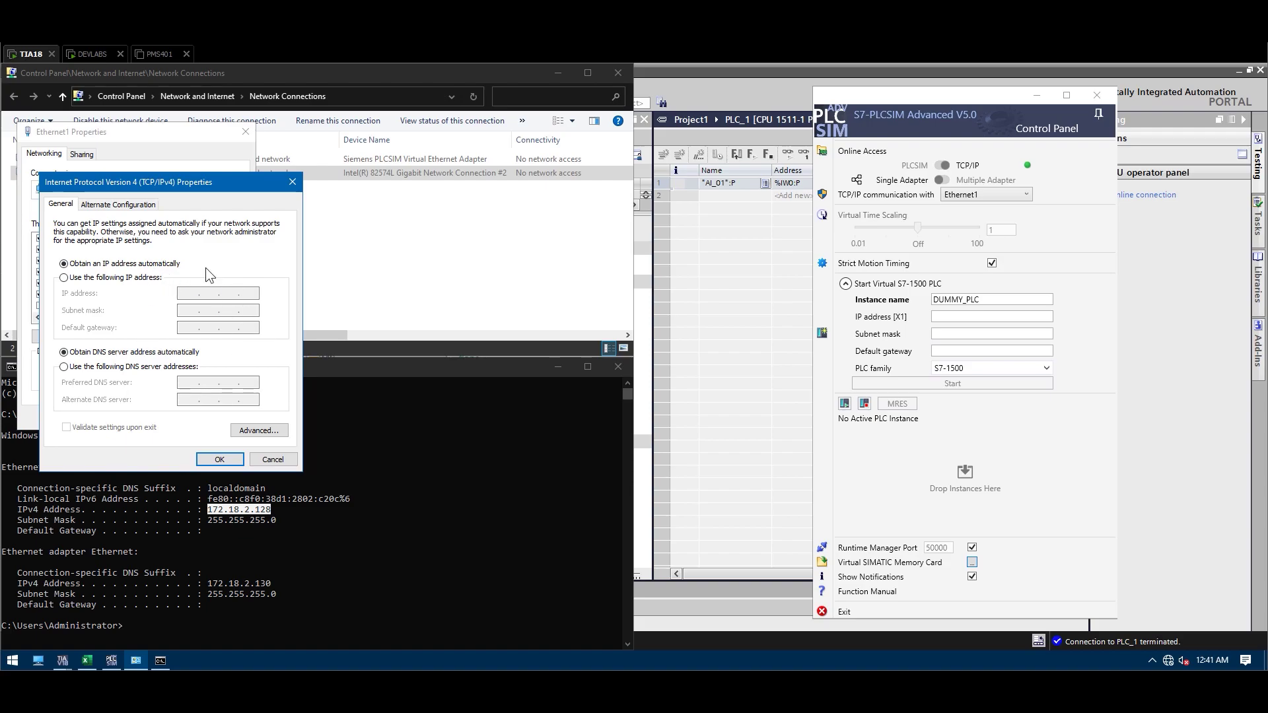
left_click(213, 462)
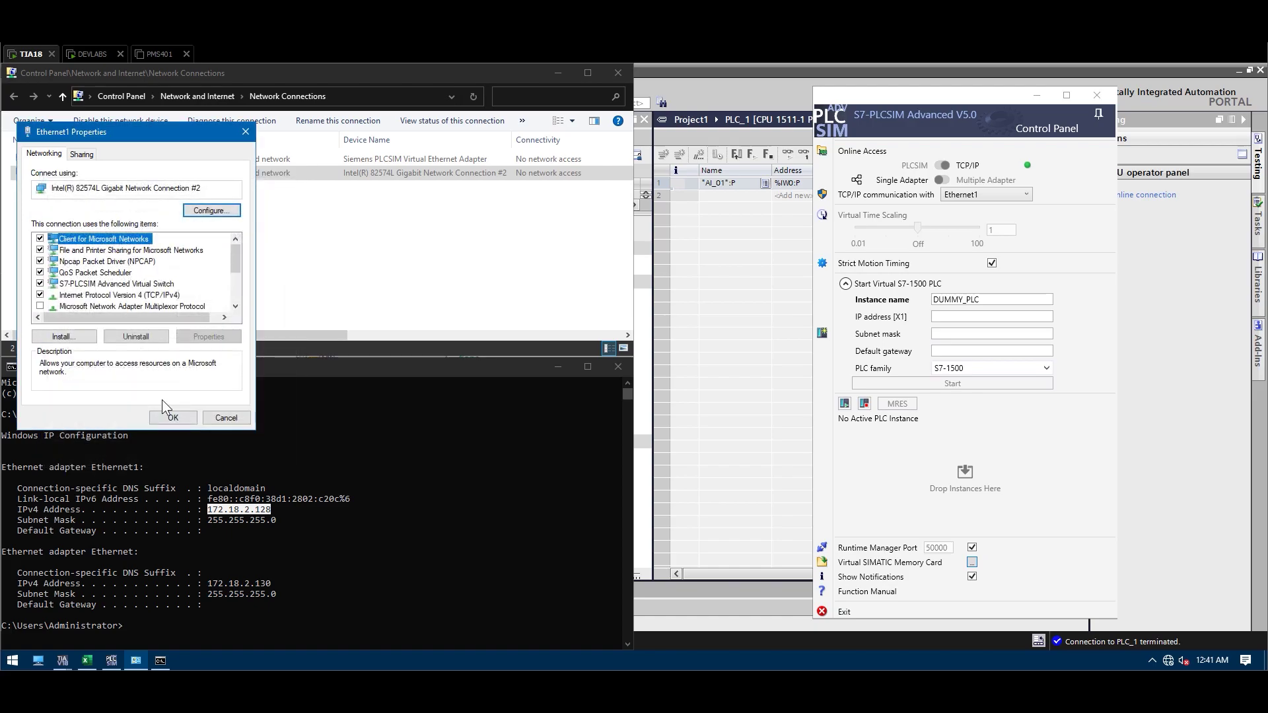
left_click(160, 416)
Step: Open the IPv4 properties of the Siemens PLCSIM Virtual Ethernet Adapter to examine its static address settings
left_click(125, 153)
right_click(125, 156)
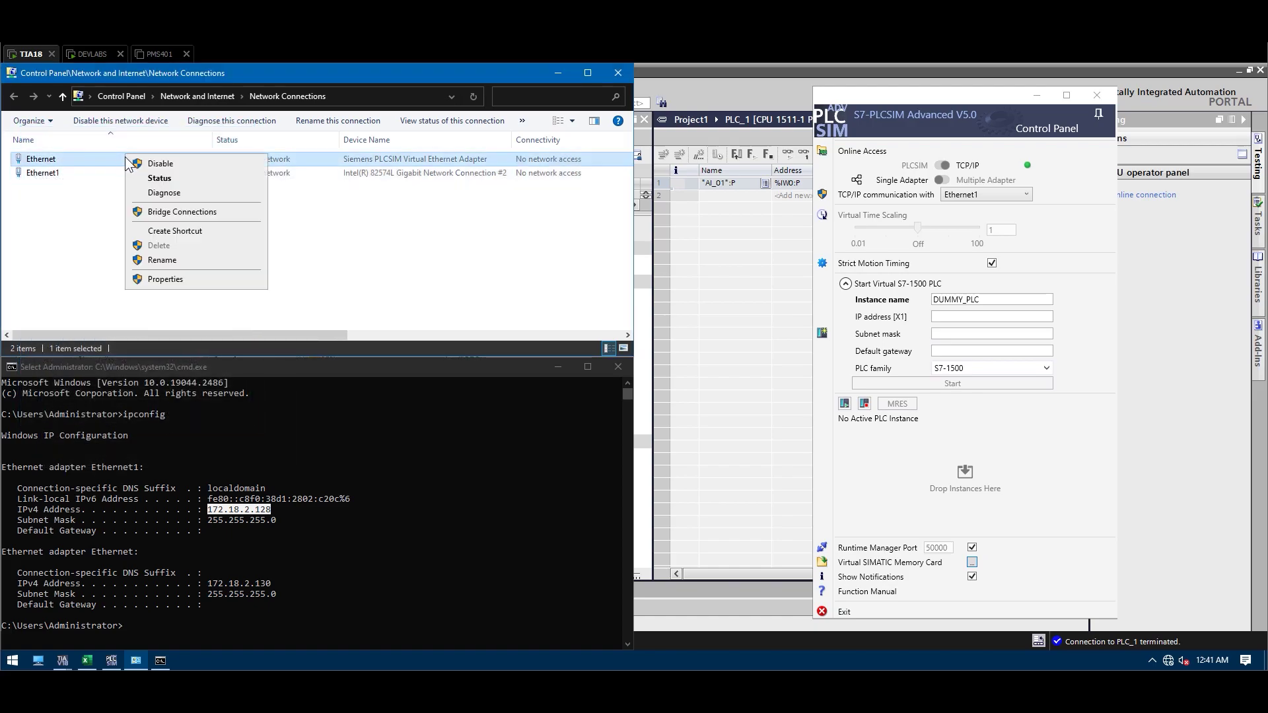
left_click(165, 282)
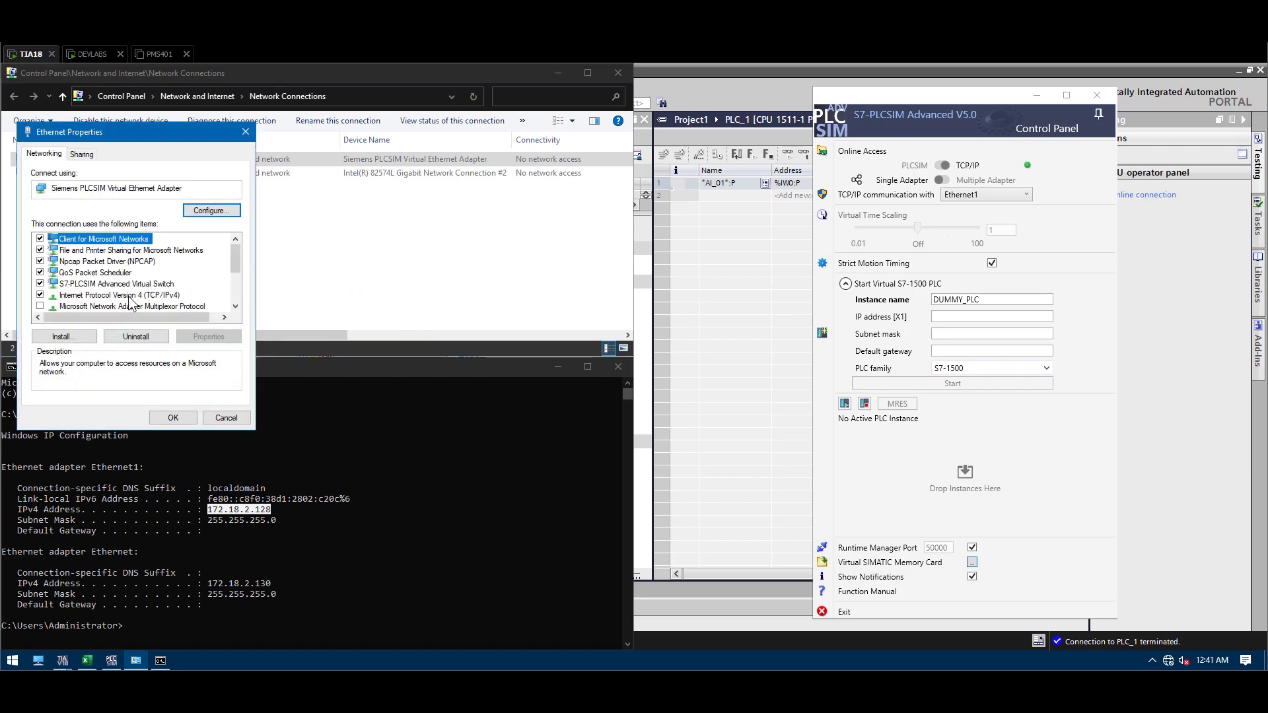
left_click(106, 301)
left_click(206, 335)
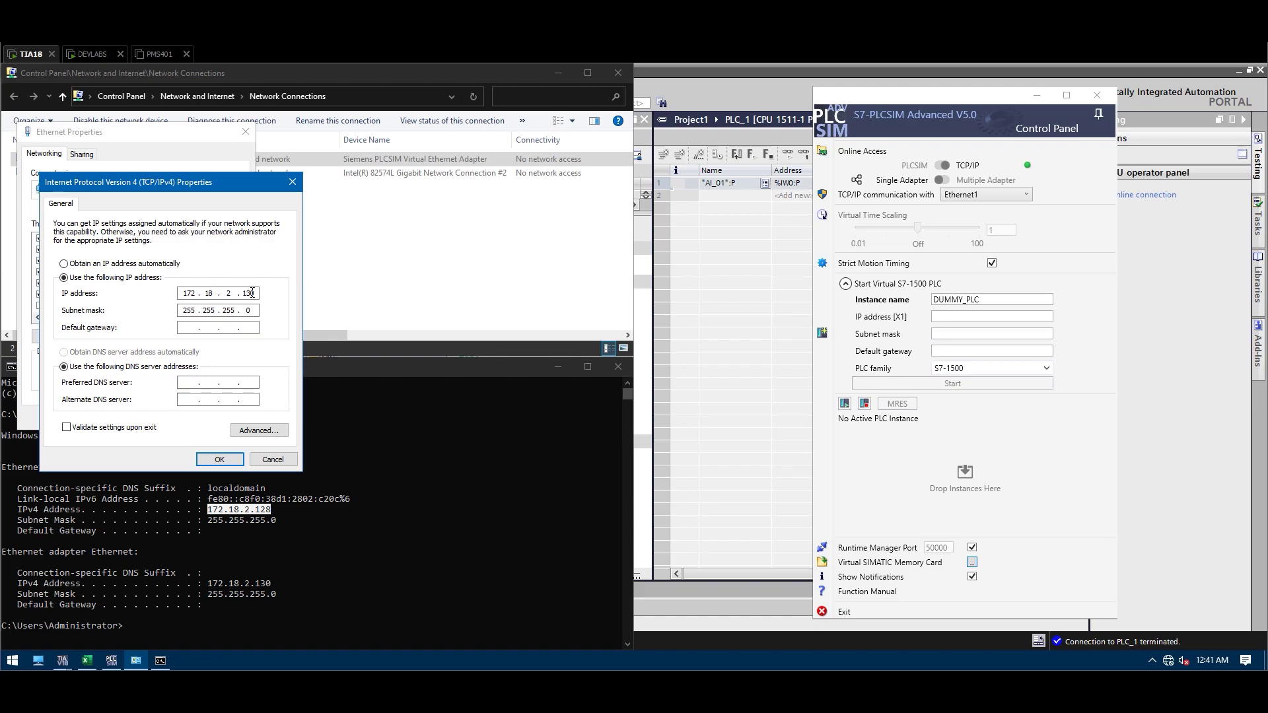
left_click_drag(232, 192, 506, 174)
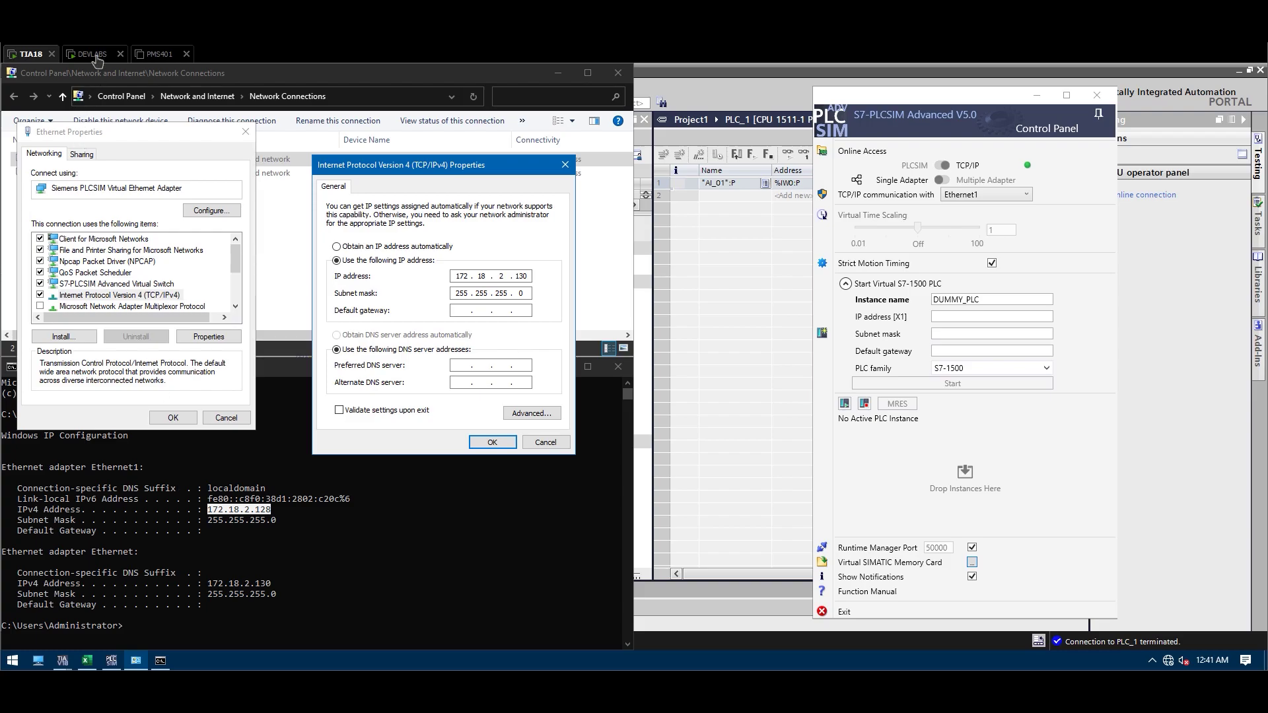
Step: Examine the host-only VMnet1 subnet and its DHCP address range in the VMware Virtual Network Editor, and close the editor
left_click(38, 34)
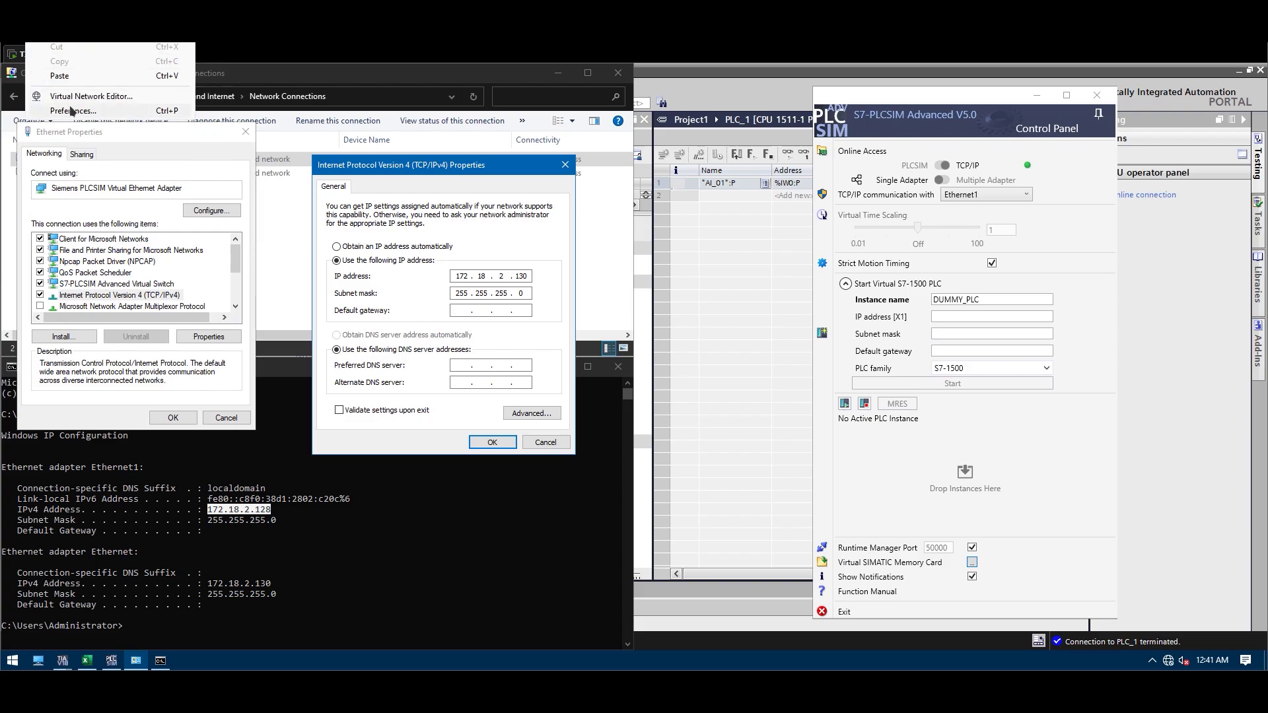
left_click(92, 96)
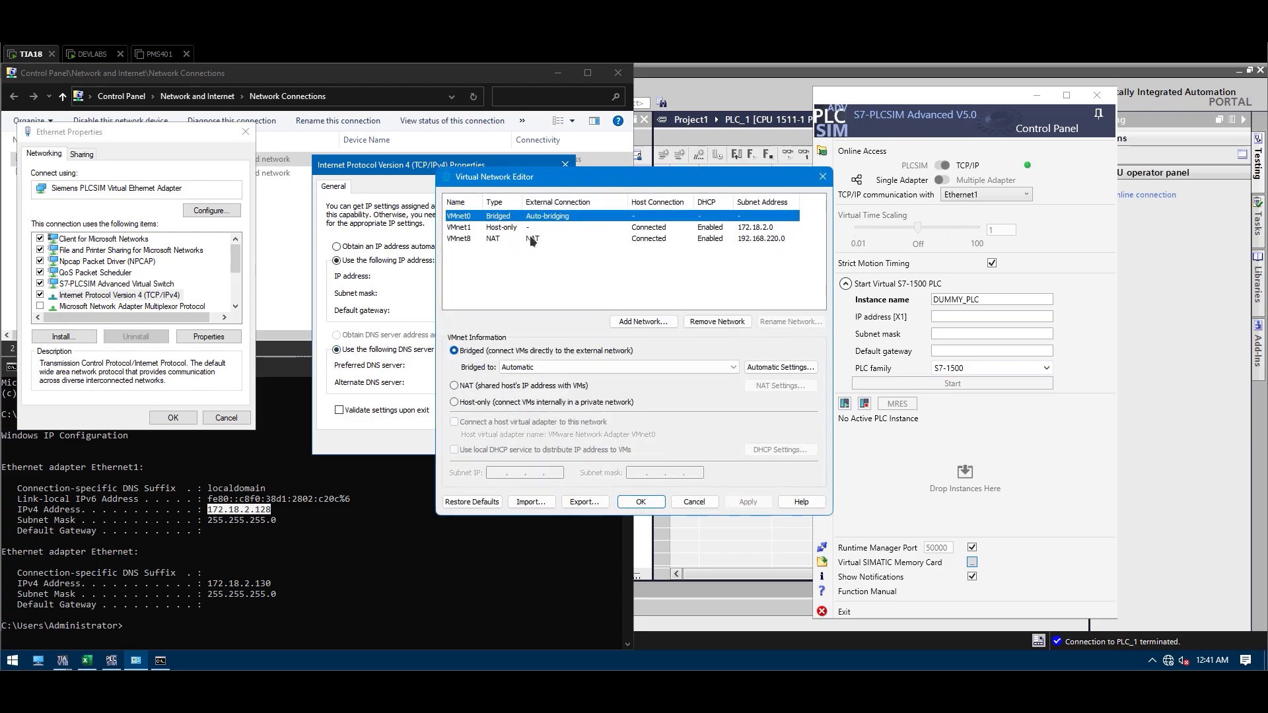
left_click(531, 228)
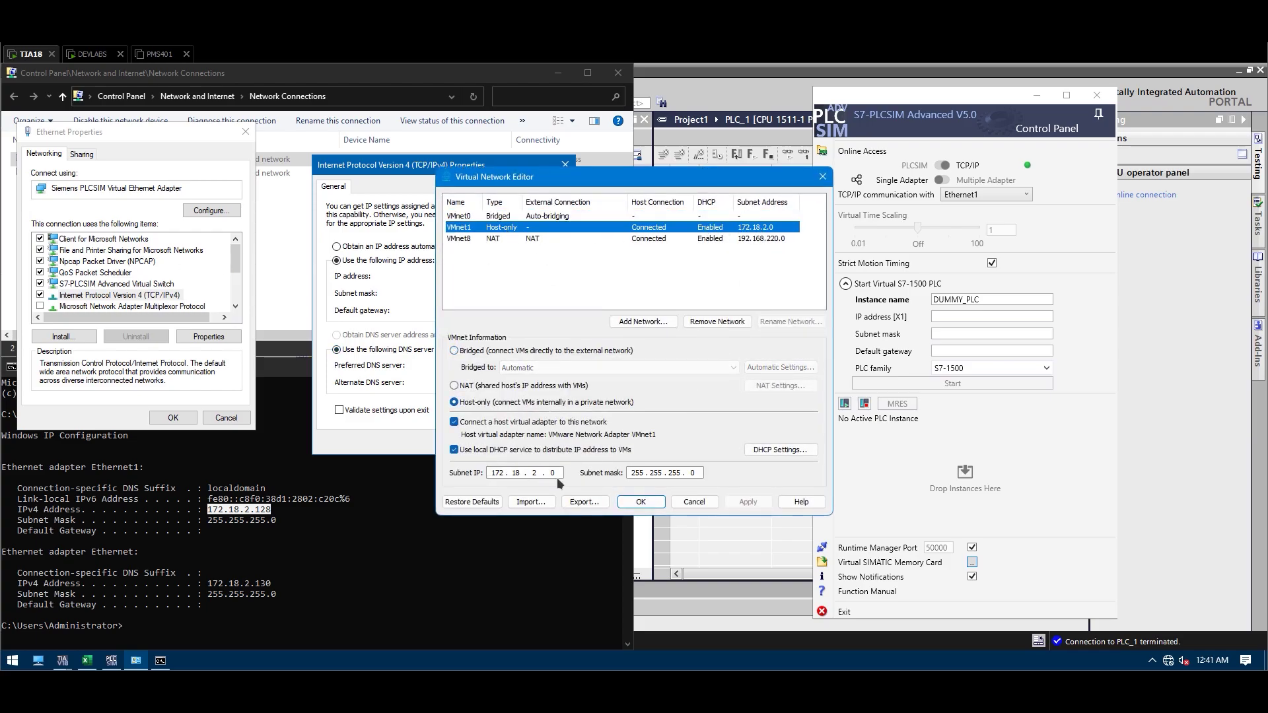
left_click(795, 451)
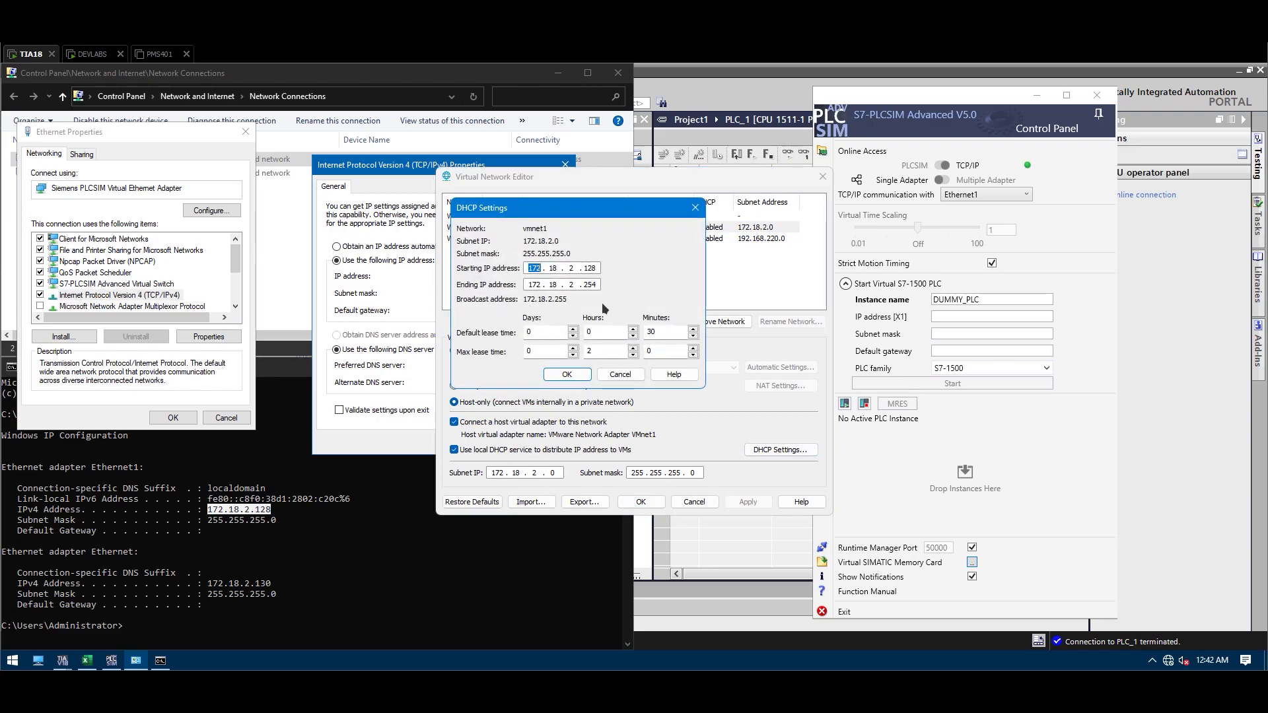
double_click(588, 285)
left_click(592, 268)
left_click(568, 375)
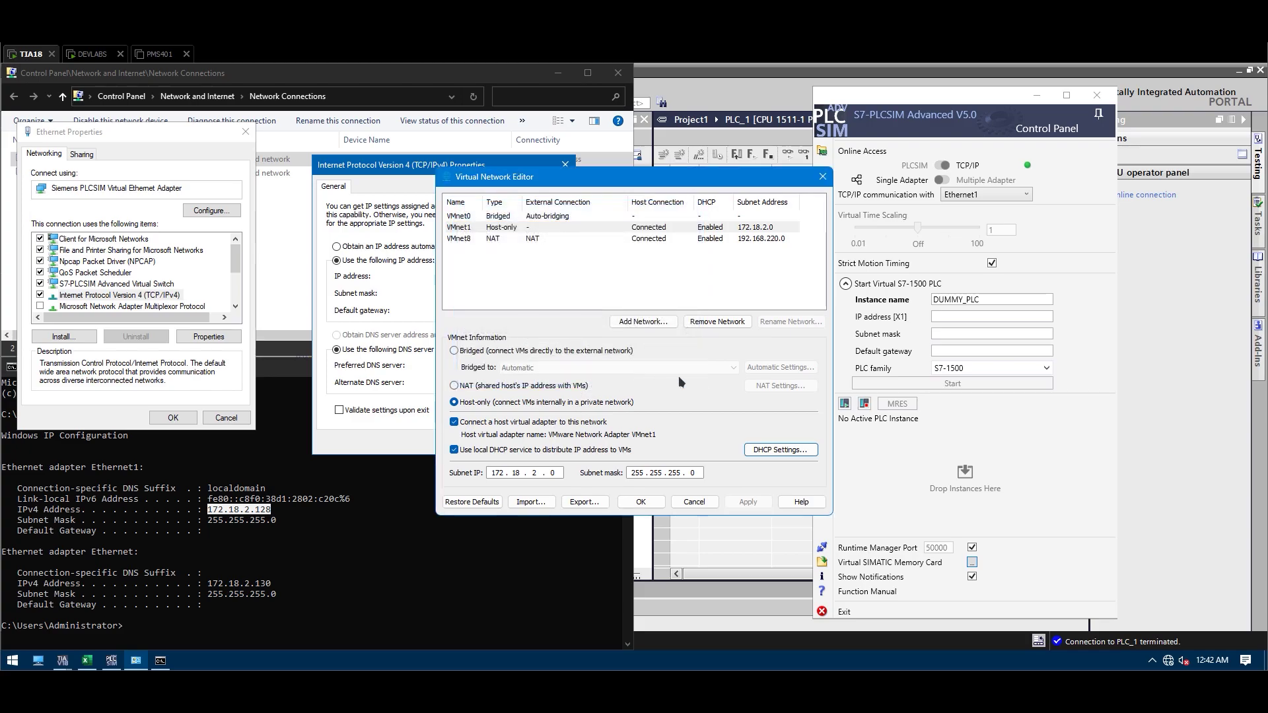
left_click(822, 177)
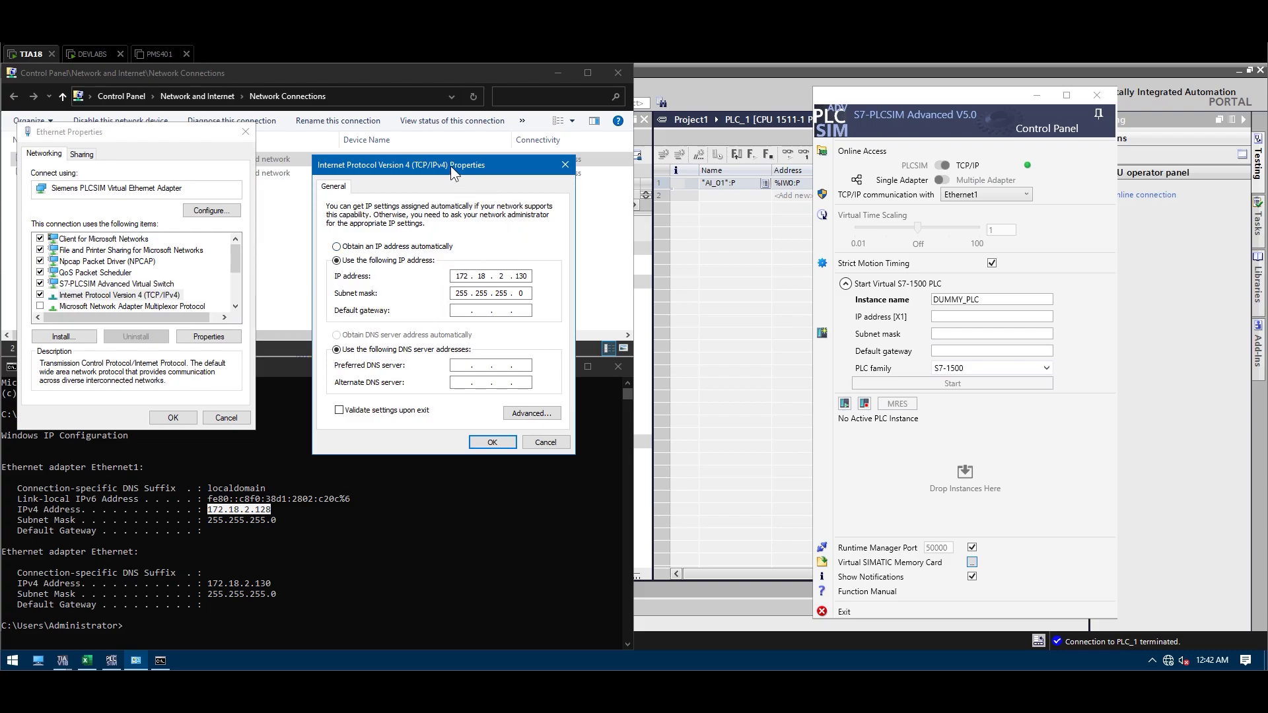
Step: Switch to the DEVLABS virtual machine and run ipconfig in its command prompt to check the adapter addresses
left_click_drag(450, 165, 417, 174)
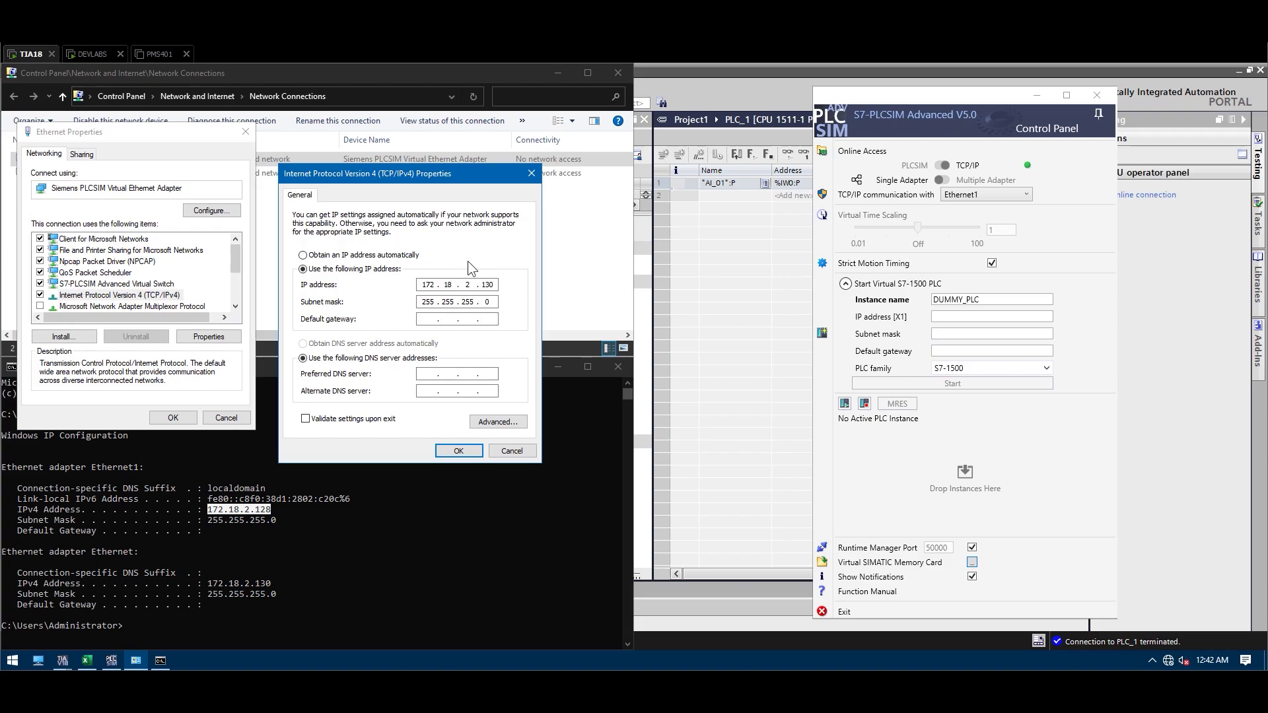
left_click(92, 54)
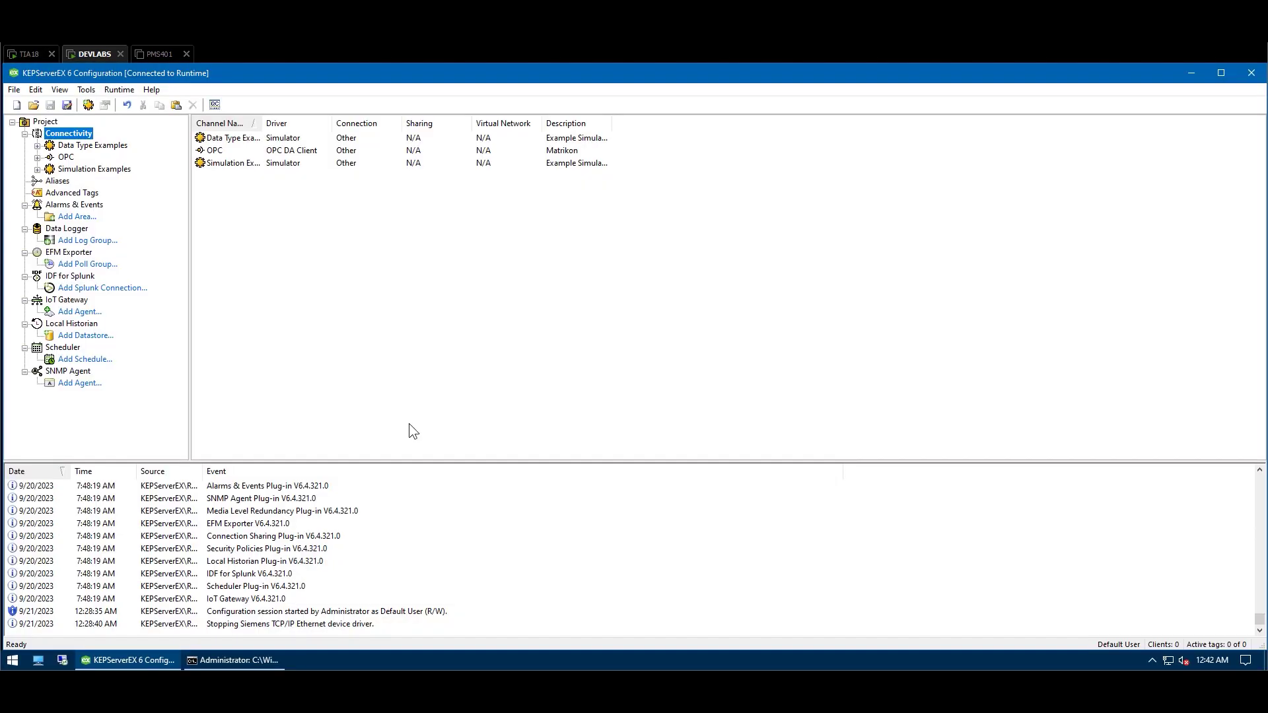
left_click(234, 660)
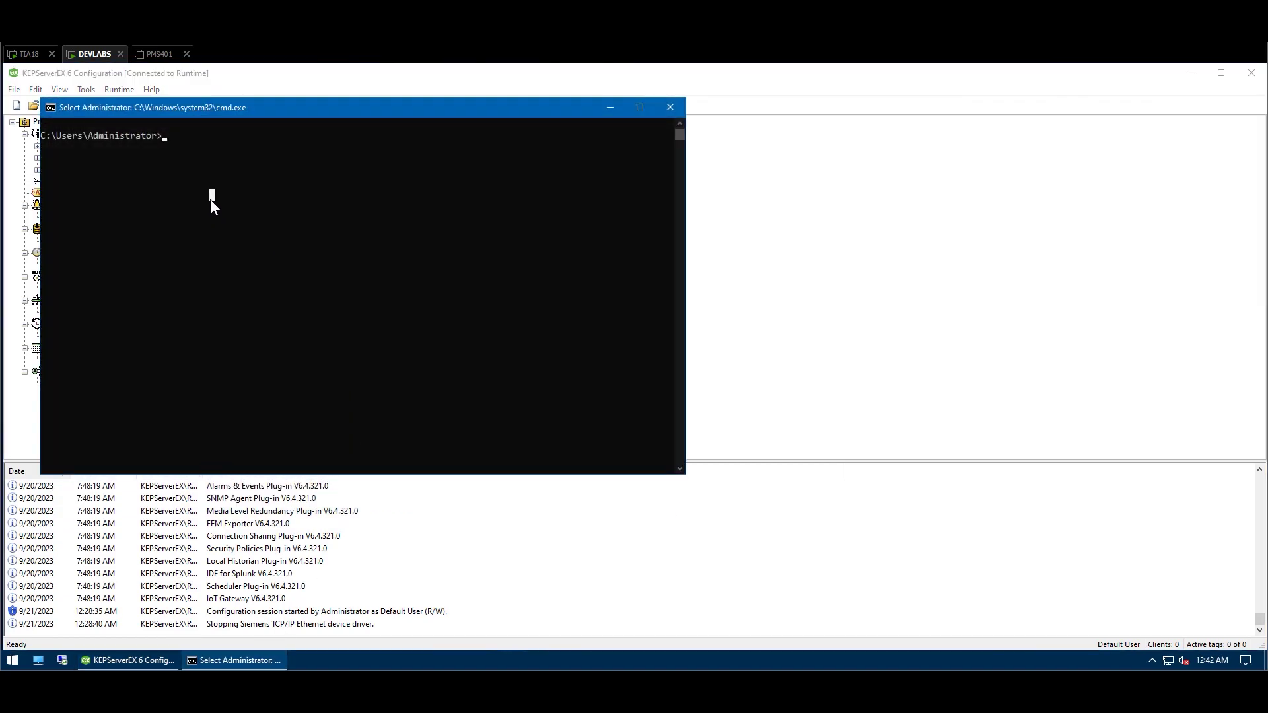
type("ipconfig")
key("Return")
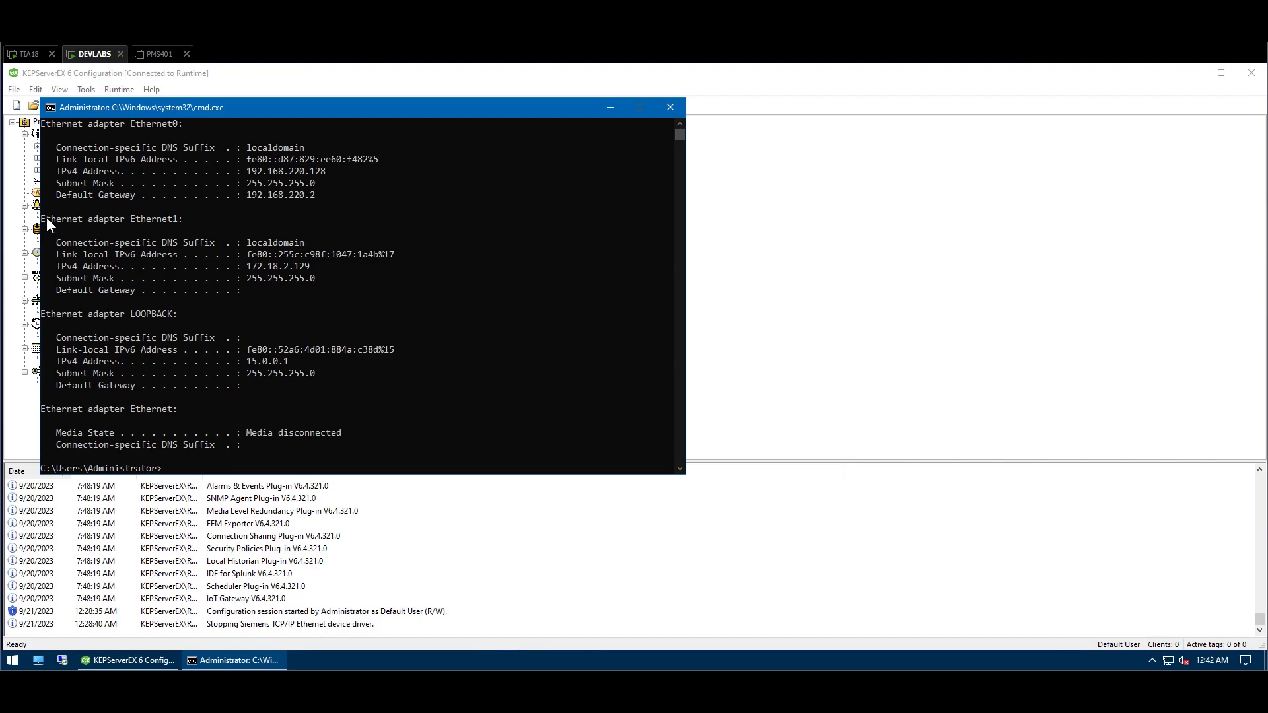
Step: Highlight the Ethernet1 adapter's IPv4 address in the ipconfig output and open Network Connections by running ncpa.cpl
left_click_drag(47, 218, 181, 220)
left_click(247, 265)
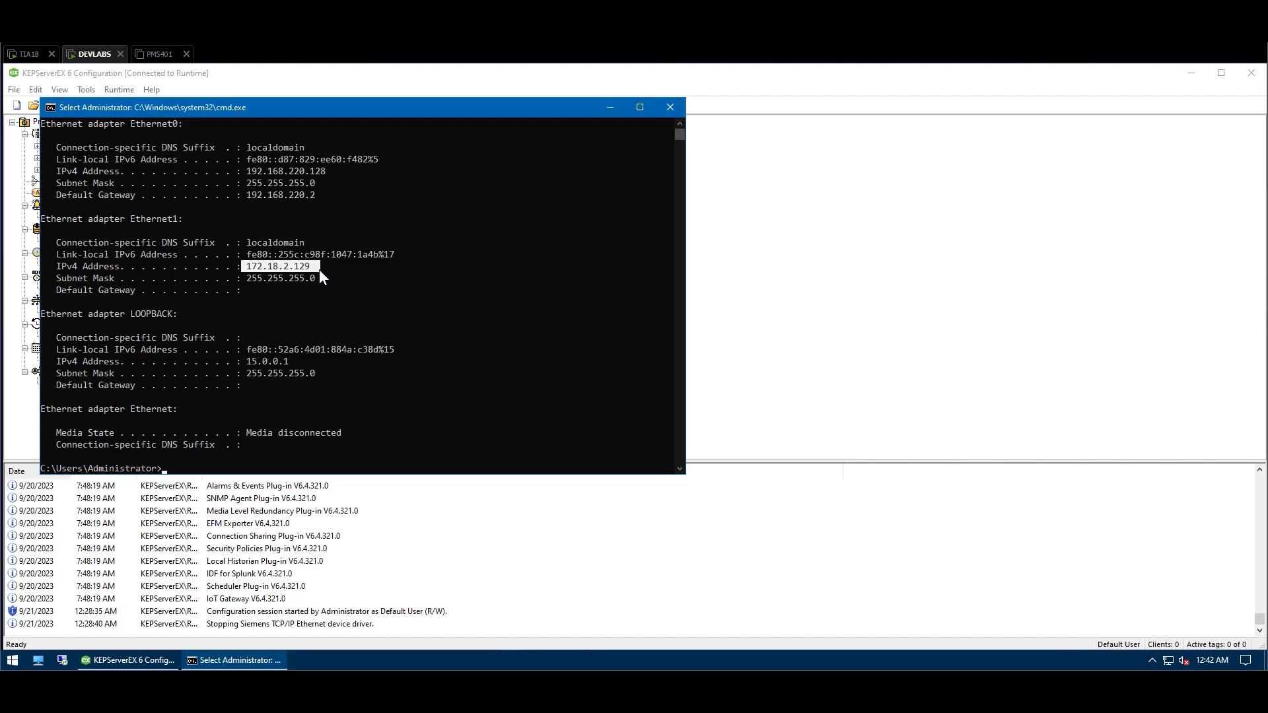
key("super+r")
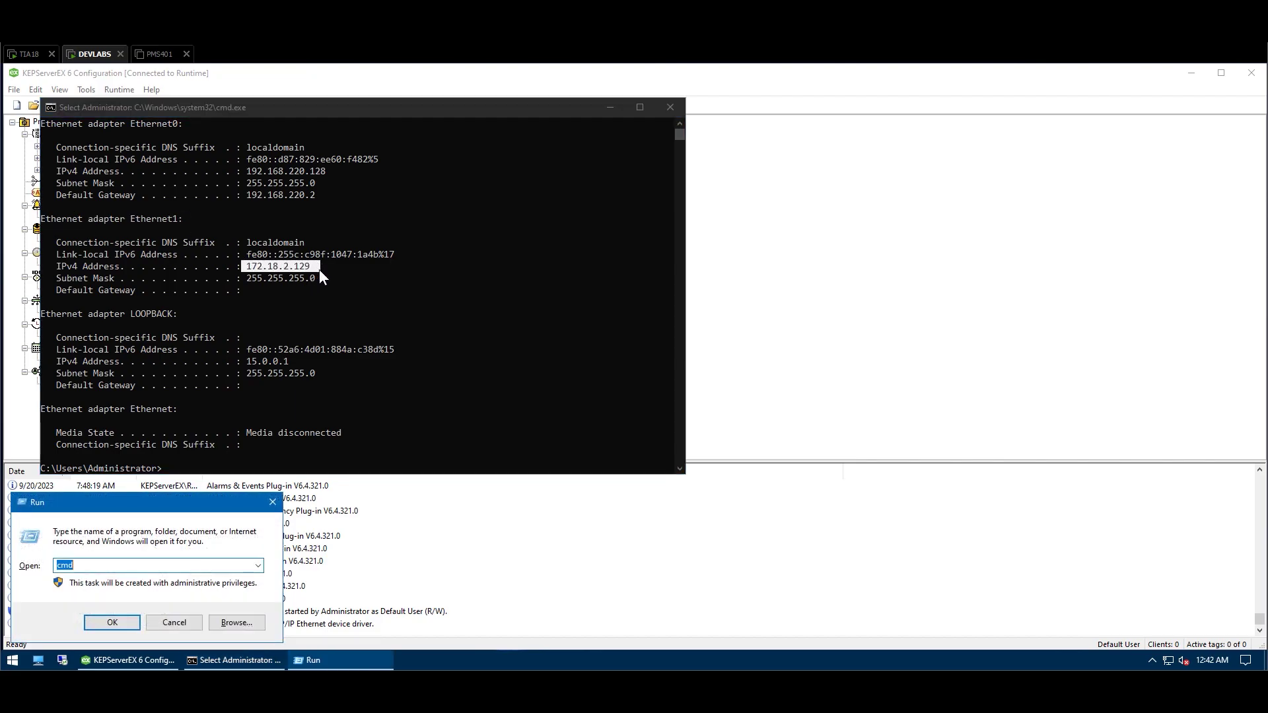
type("ncpa.")
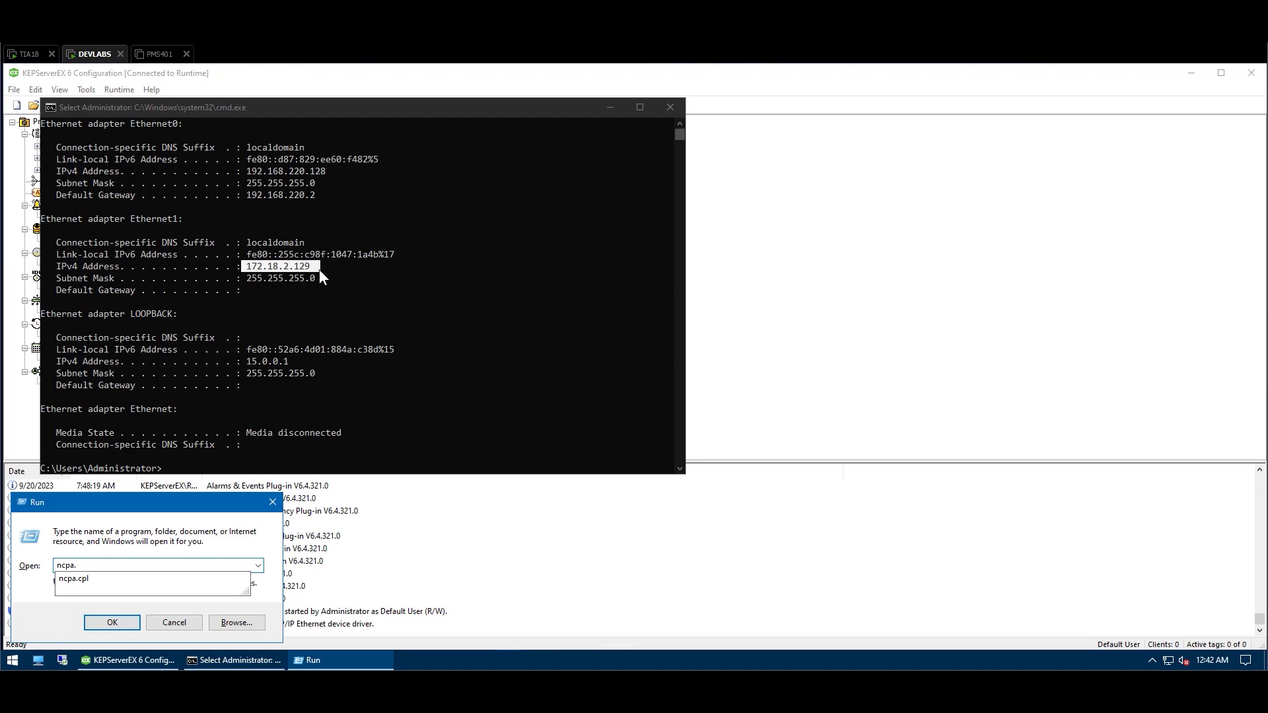
type("cpl")
key("Return")
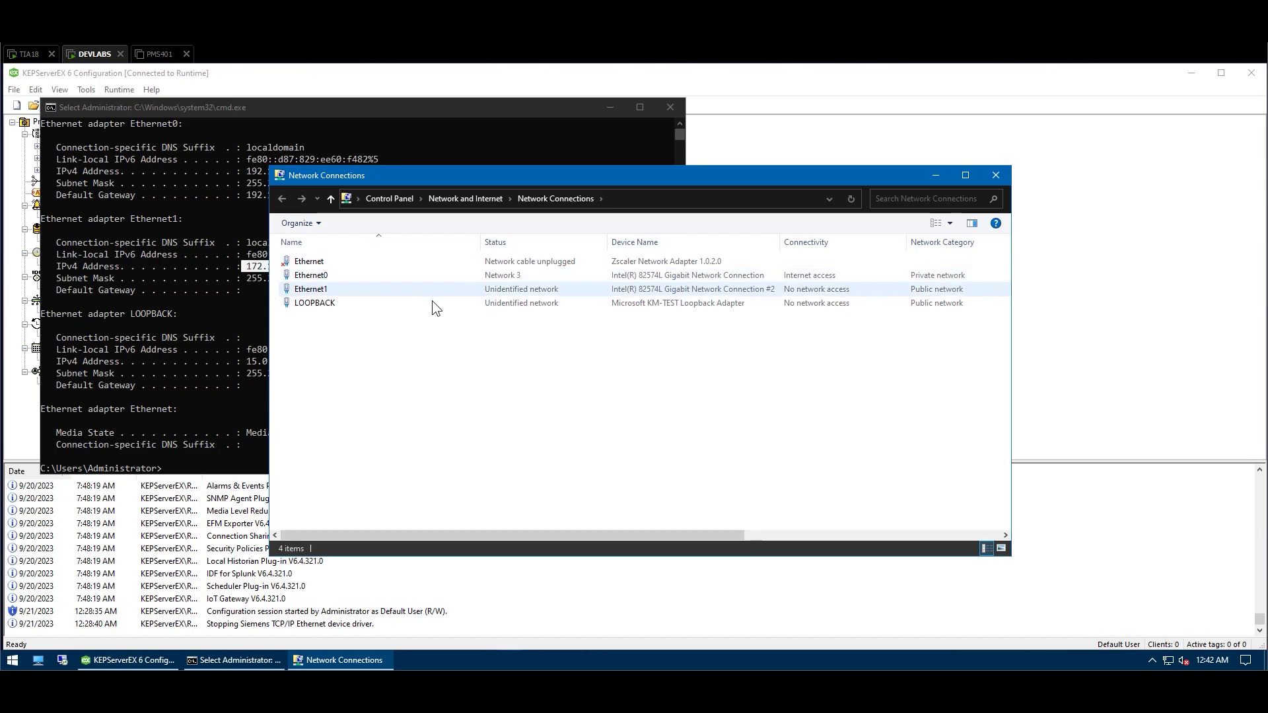
Step: Examine the IPv4 properties of the Ethernet1 adapter on this machine, and close its dialogs and the Network Connections window
left_click(342, 284)
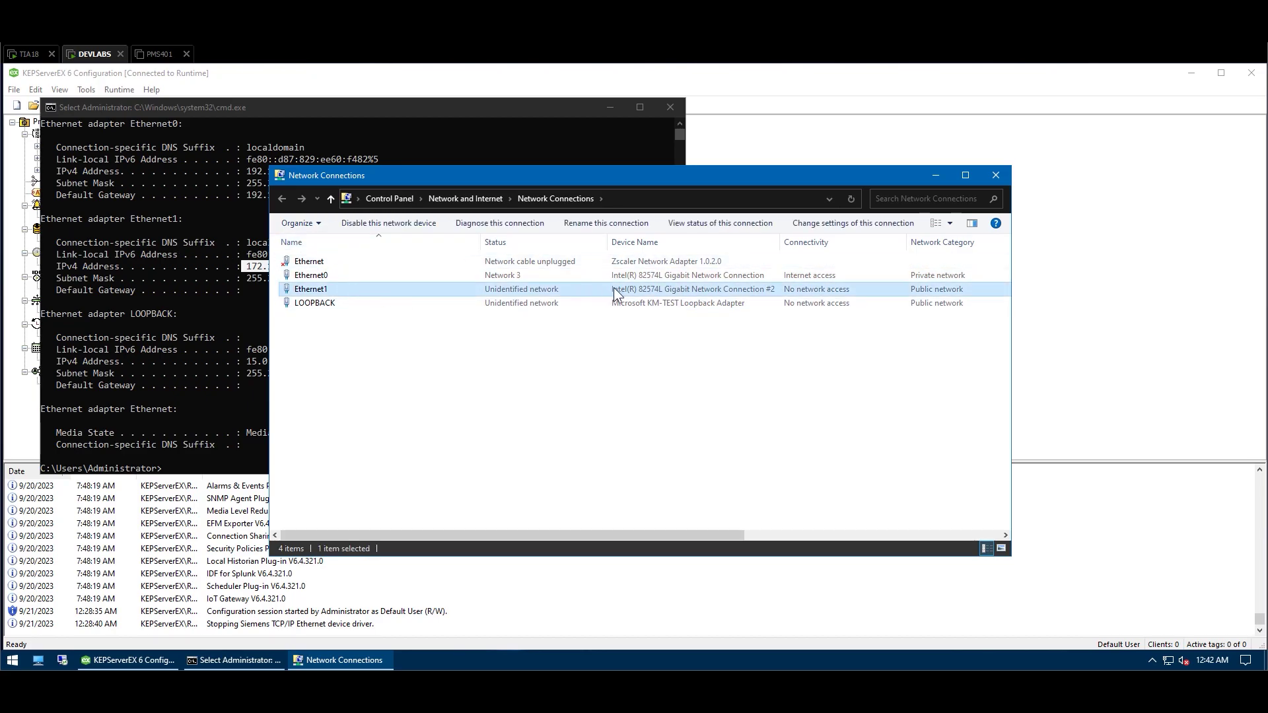
right_click(646, 287)
left_click(693, 410)
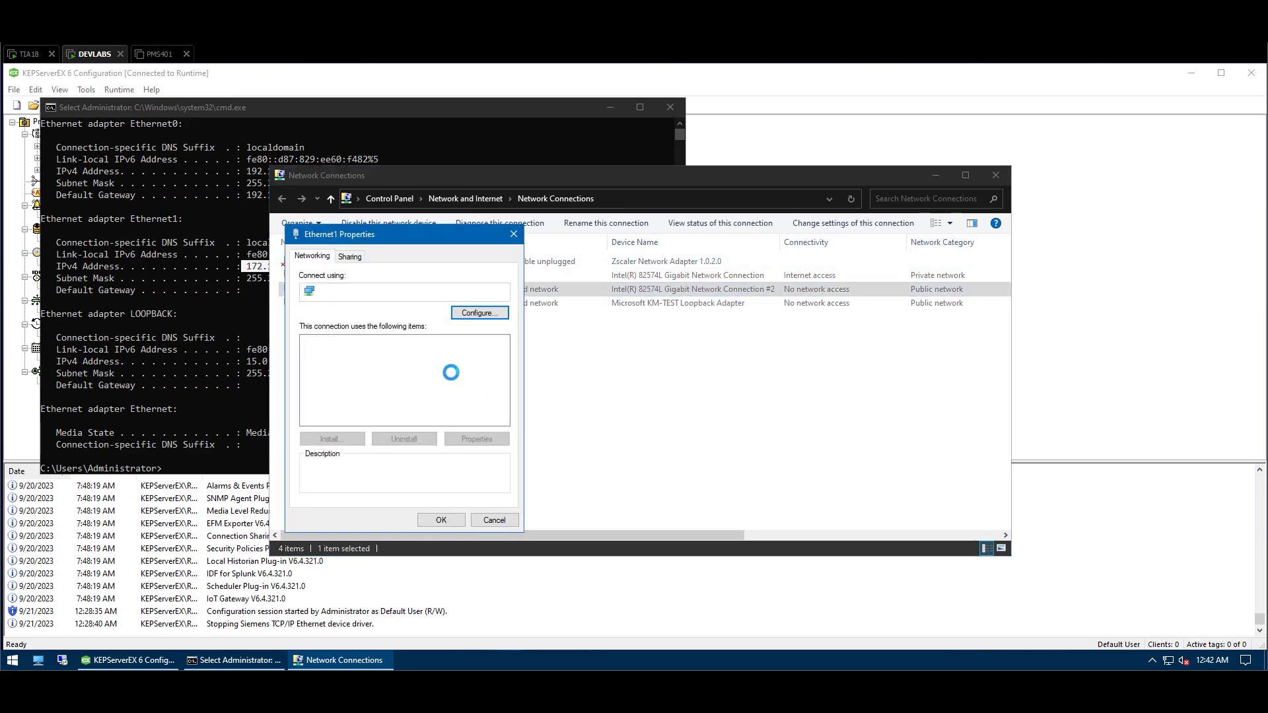
double_click(411, 375)
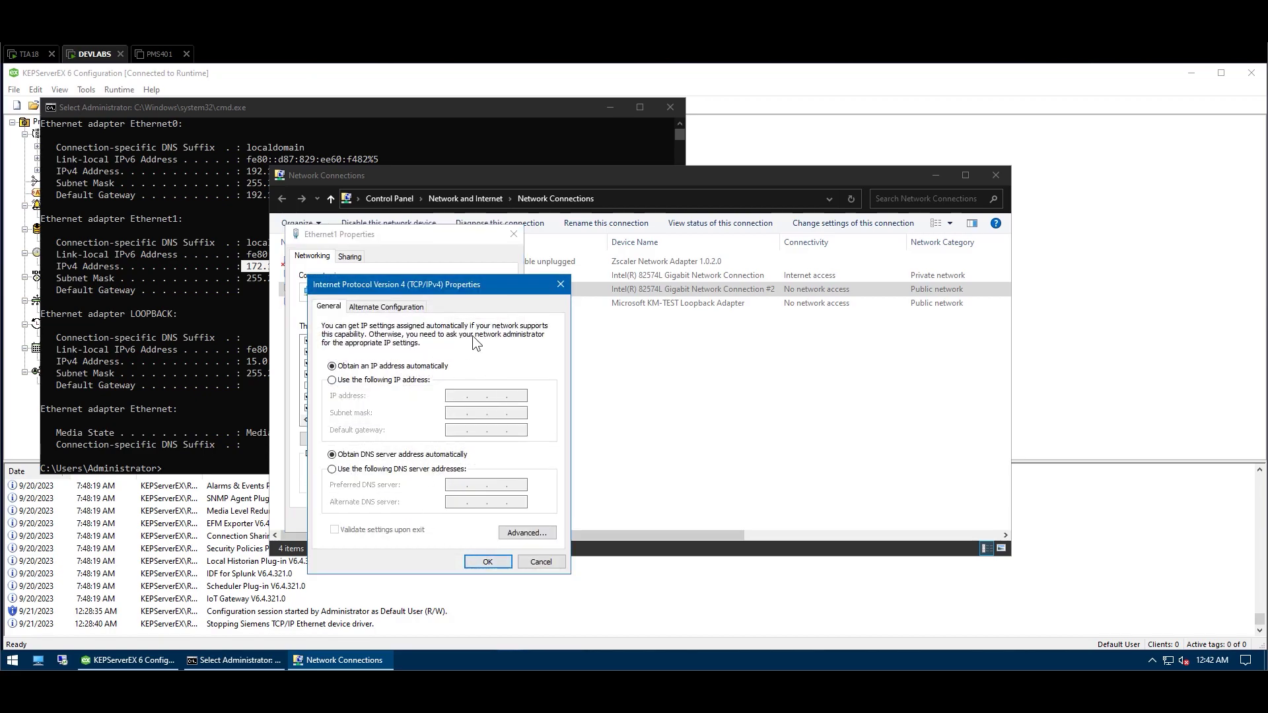
left_click(487, 561)
left_click(513, 233)
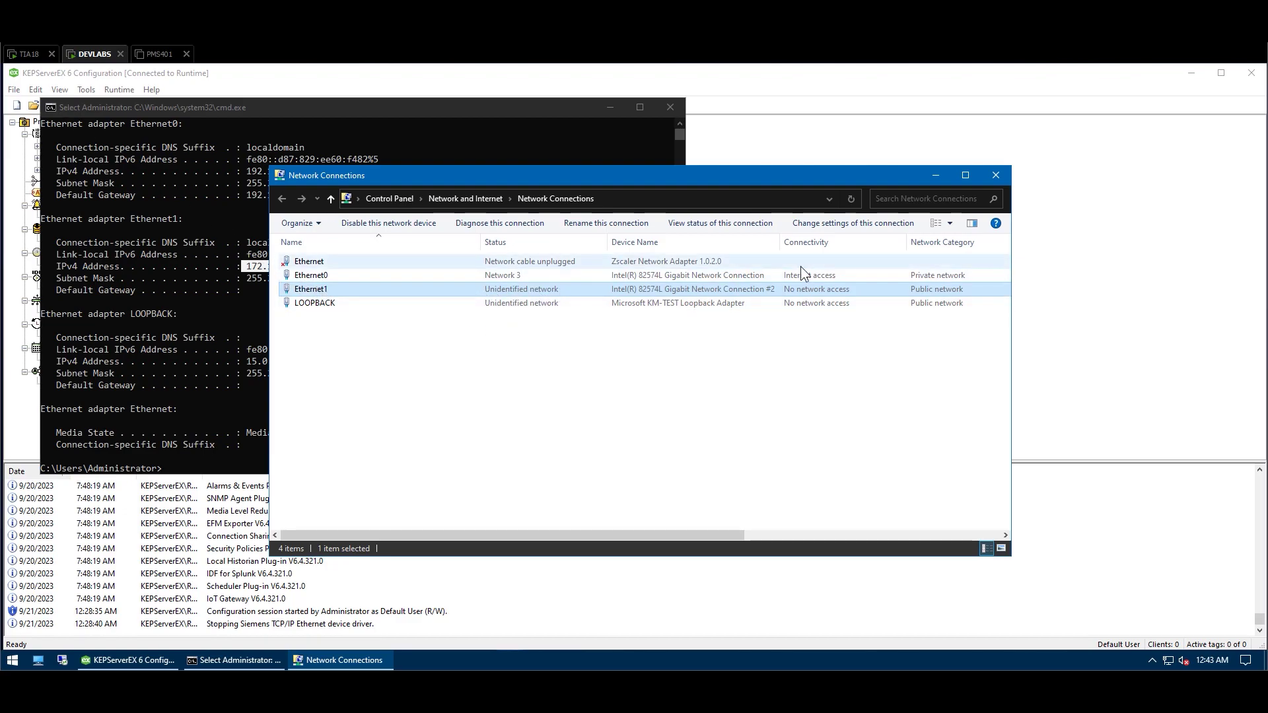
left_click(995, 175)
Step: Switch to the TIA18 virtual machine, set the DUMMY_PLC instance's IP address to 172.18.2.131, and close the virtual adapter's property dialogs
left_click(29, 54)
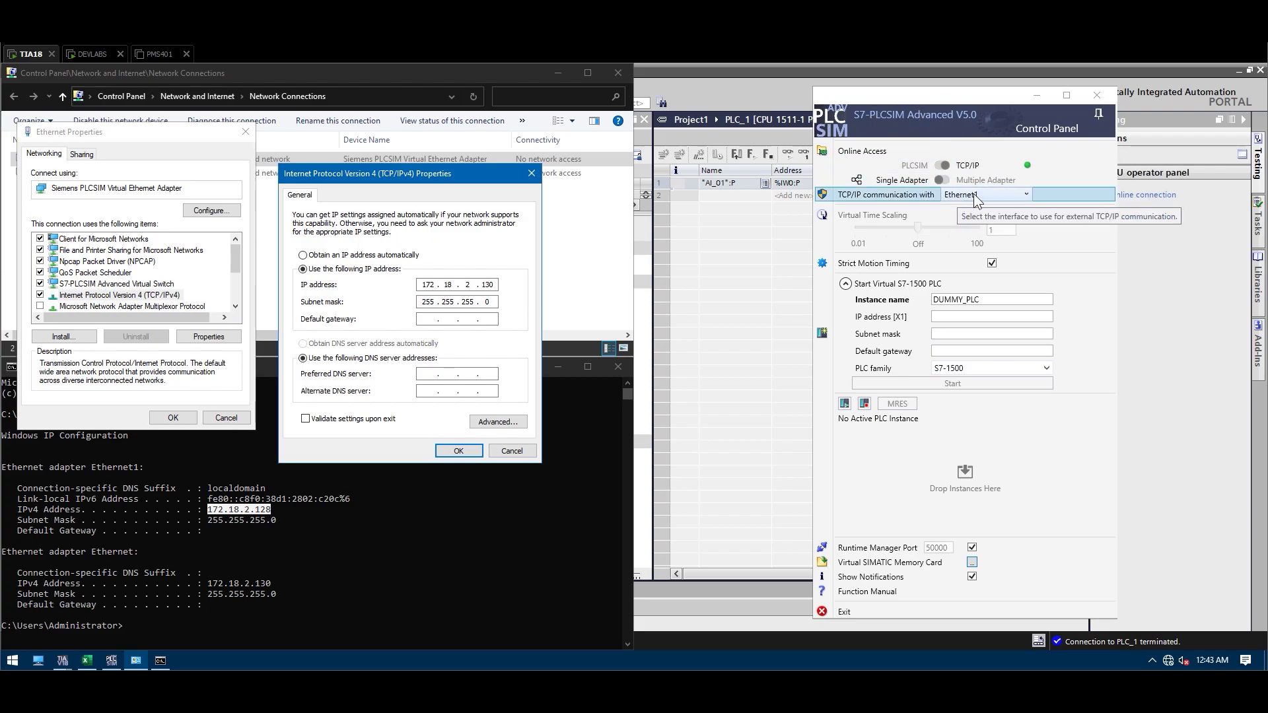
left_click(989, 299)
left_click_drag(989, 300, 871, 305)
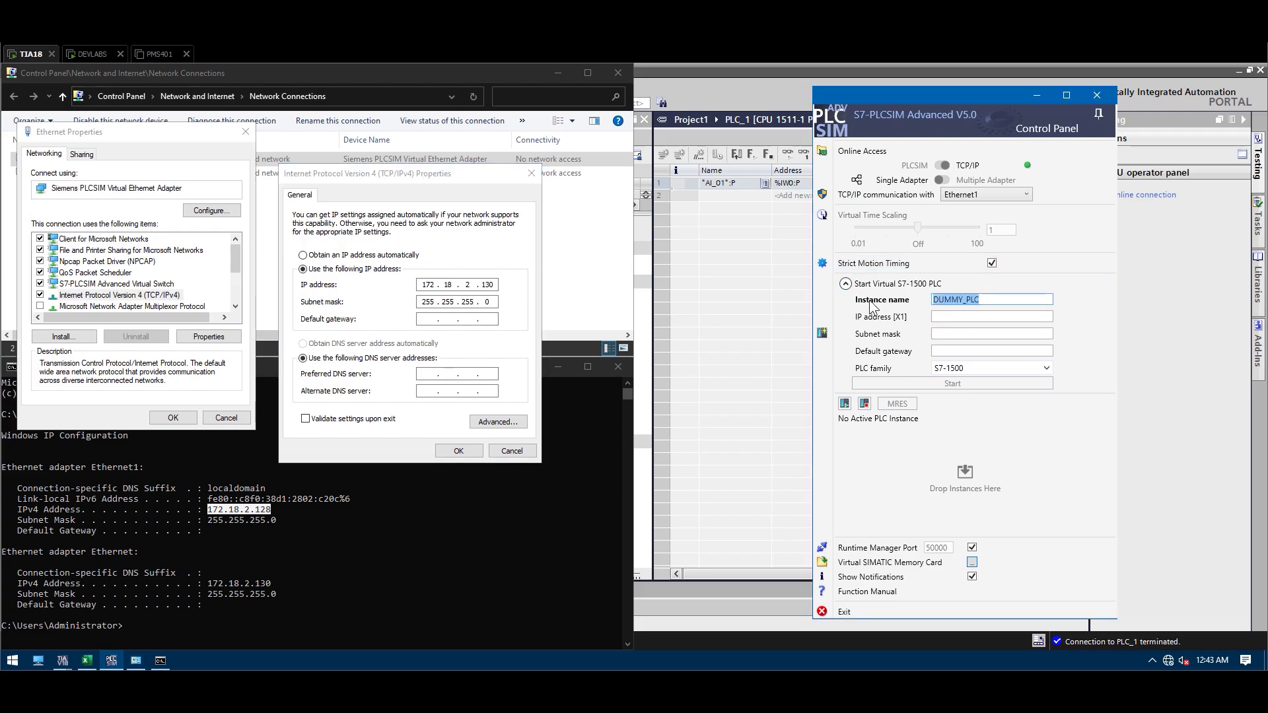
left_click(941, 317)
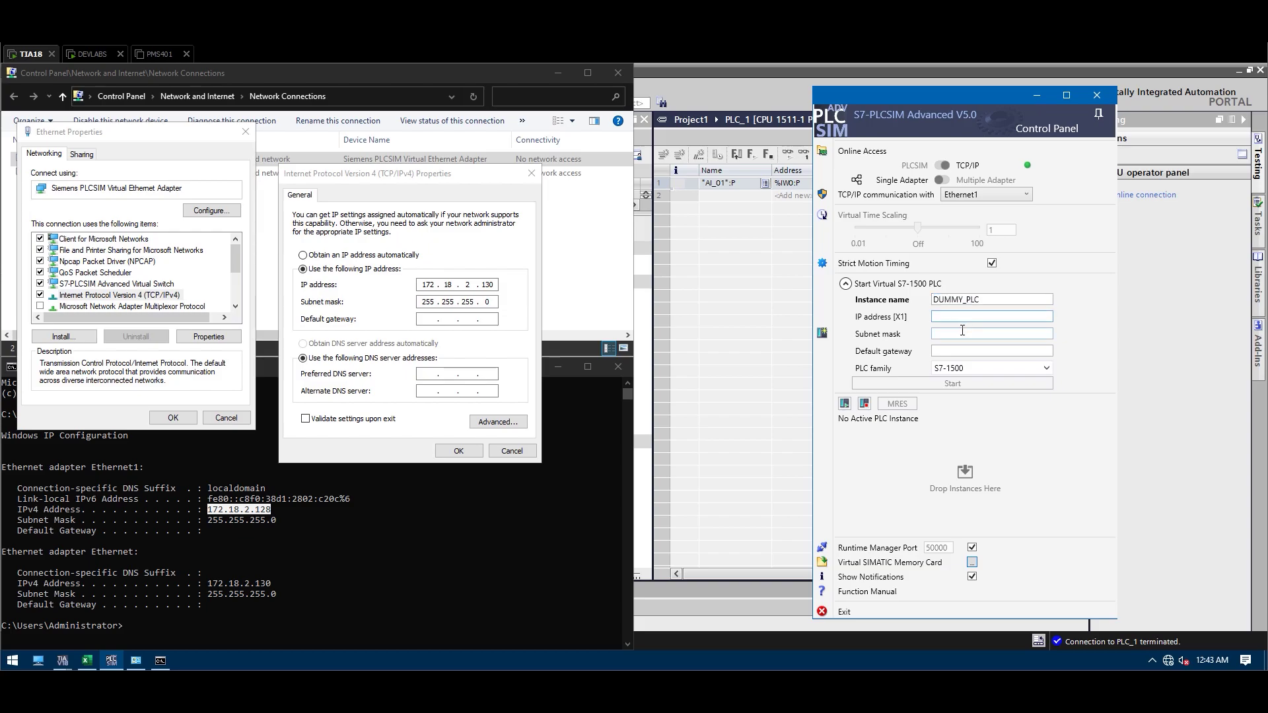
type("172.18.2.131")
left_click_drag(269, 507, 271, 510)
left_click(457, 451)
left_click(226, 417)
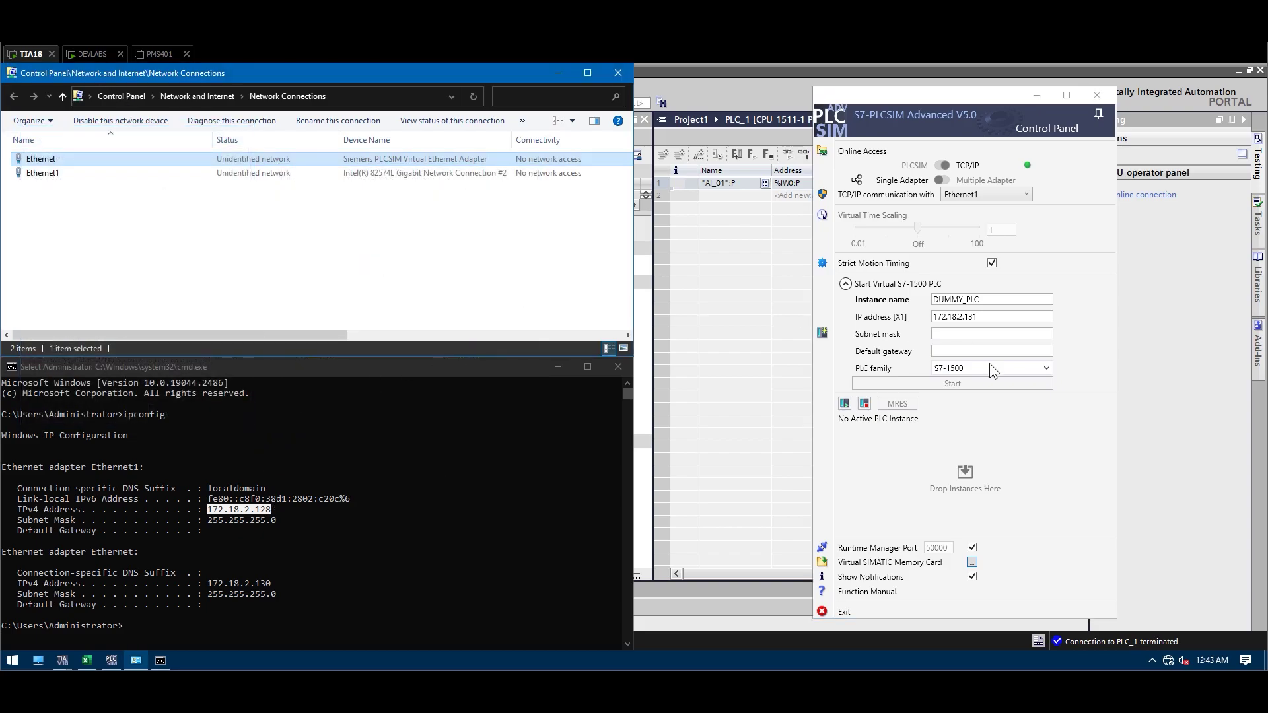
Step: Set the DUMMY_PLC instance's subnet mask to 255.255.255.0, start the virtual S7-1500 PLC and select the running instance
left_click(986, 331)
type("2")
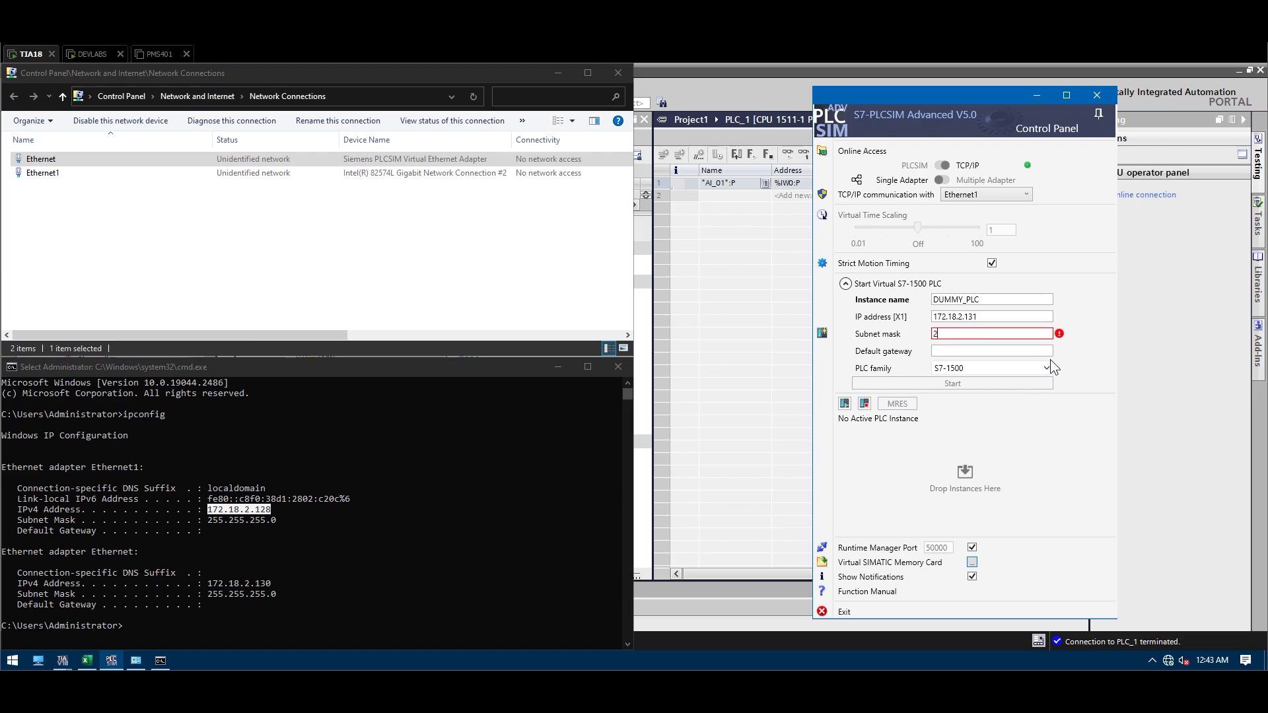
type("55.255.255.0")
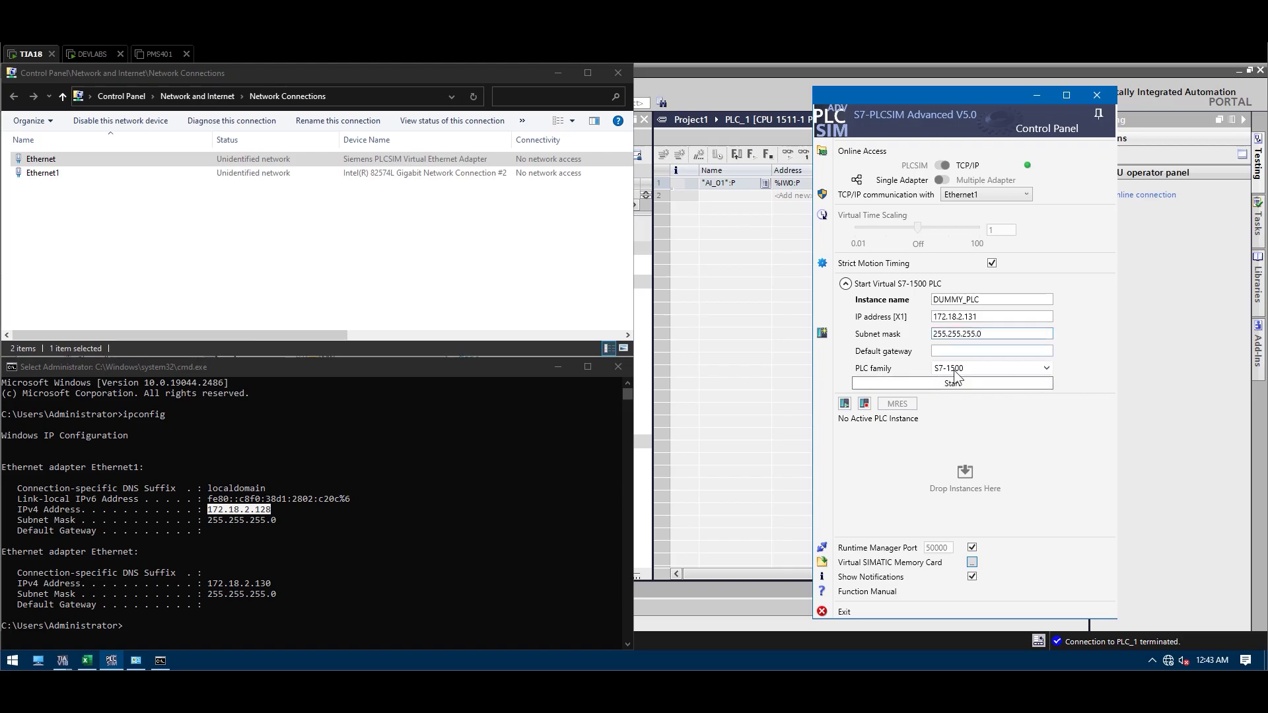
left_click(941, 385)
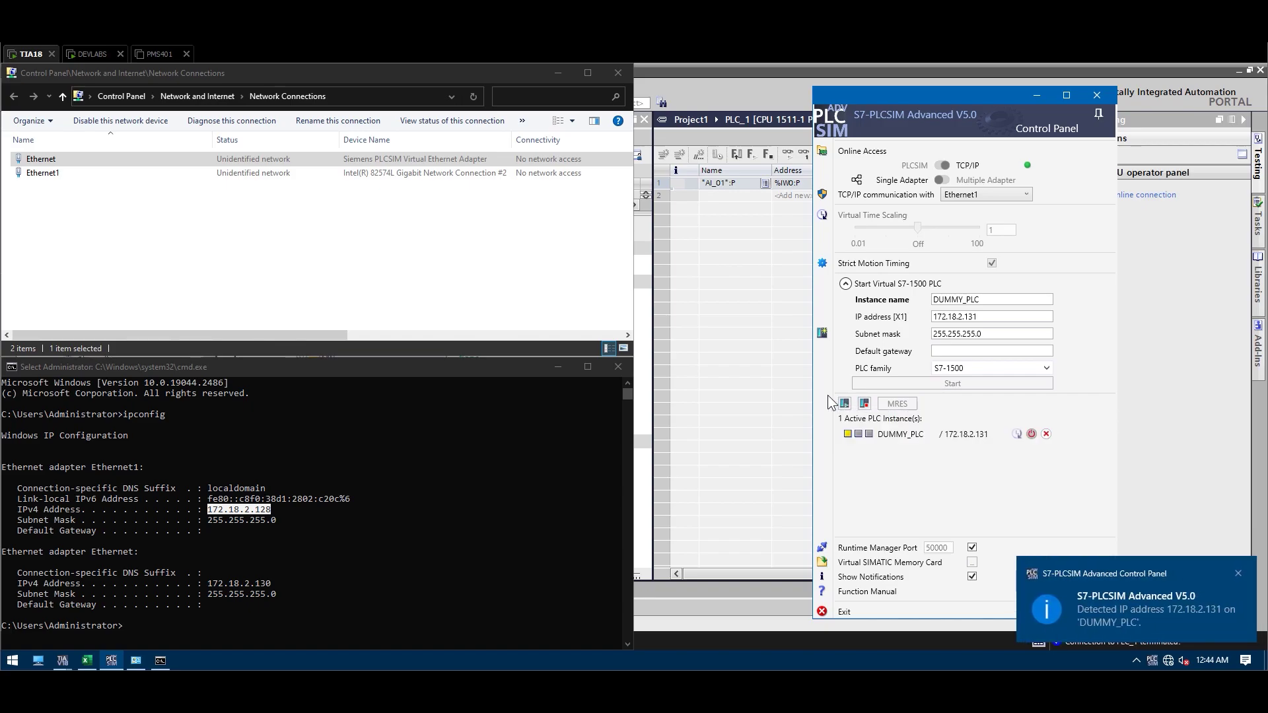
left_click(842, 436)
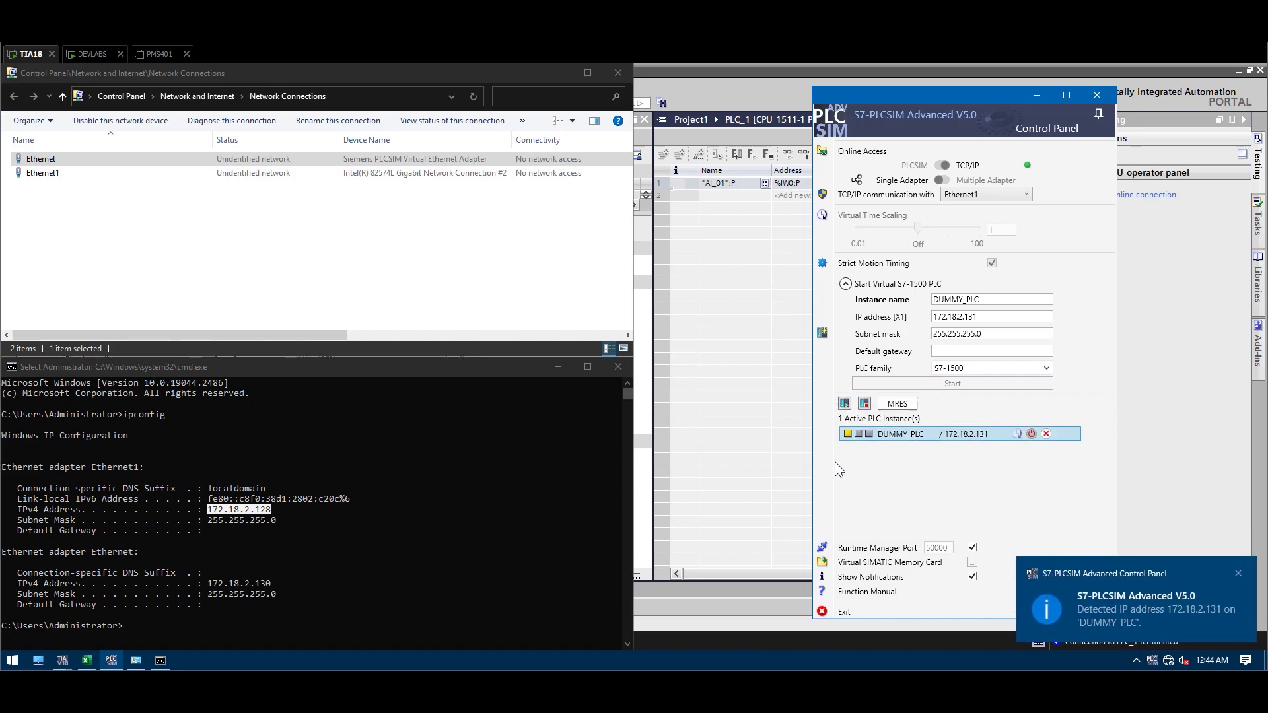
left_click(866, 434)
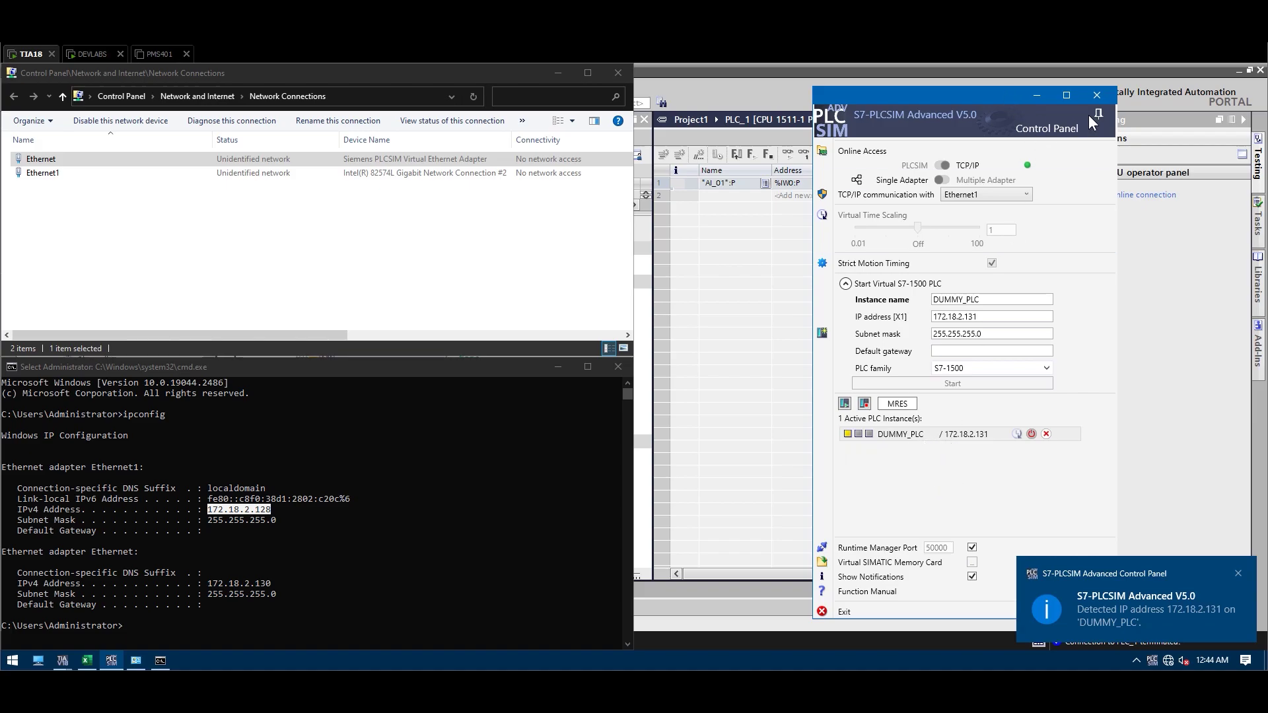
Step: Minimize the PLCSIM Advanced panel, switch to TIA Portal, and open PLC_1's device configuration with its editor widened
left_click_drag(988, 96, 1082, 95)
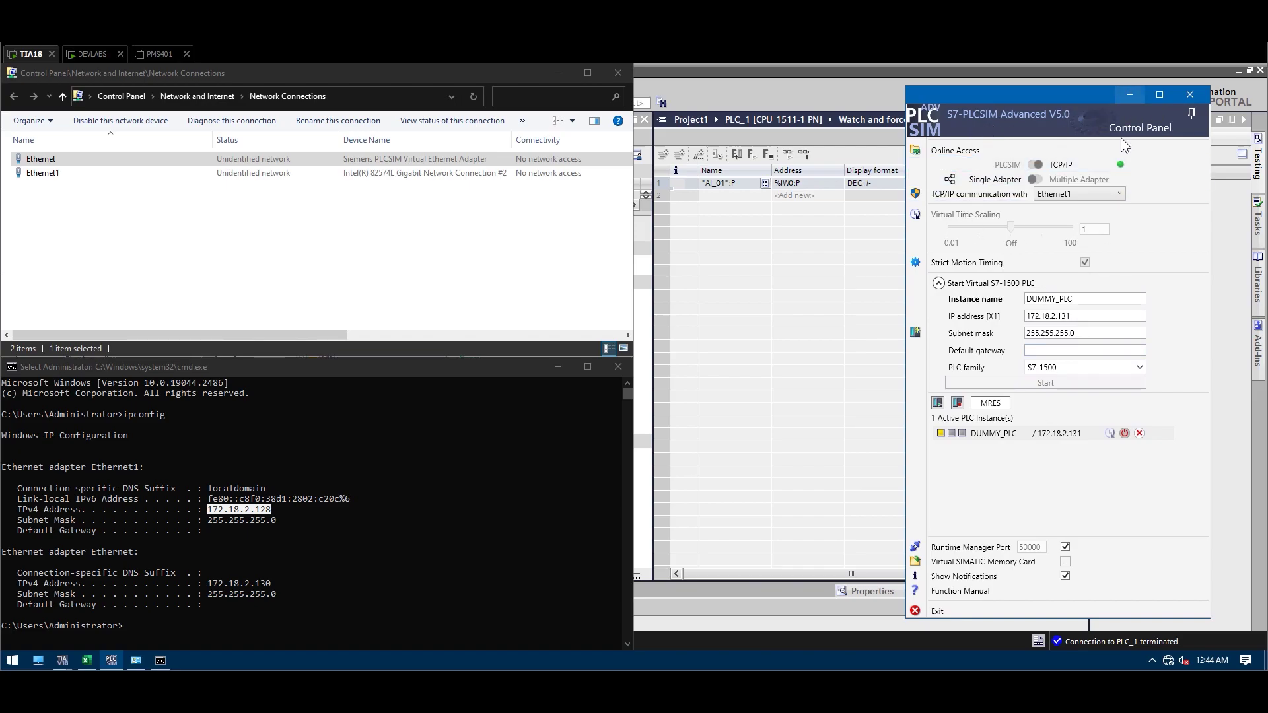
left_click_drag(1094, 317, 965, 321)
left_click(1128, 95)
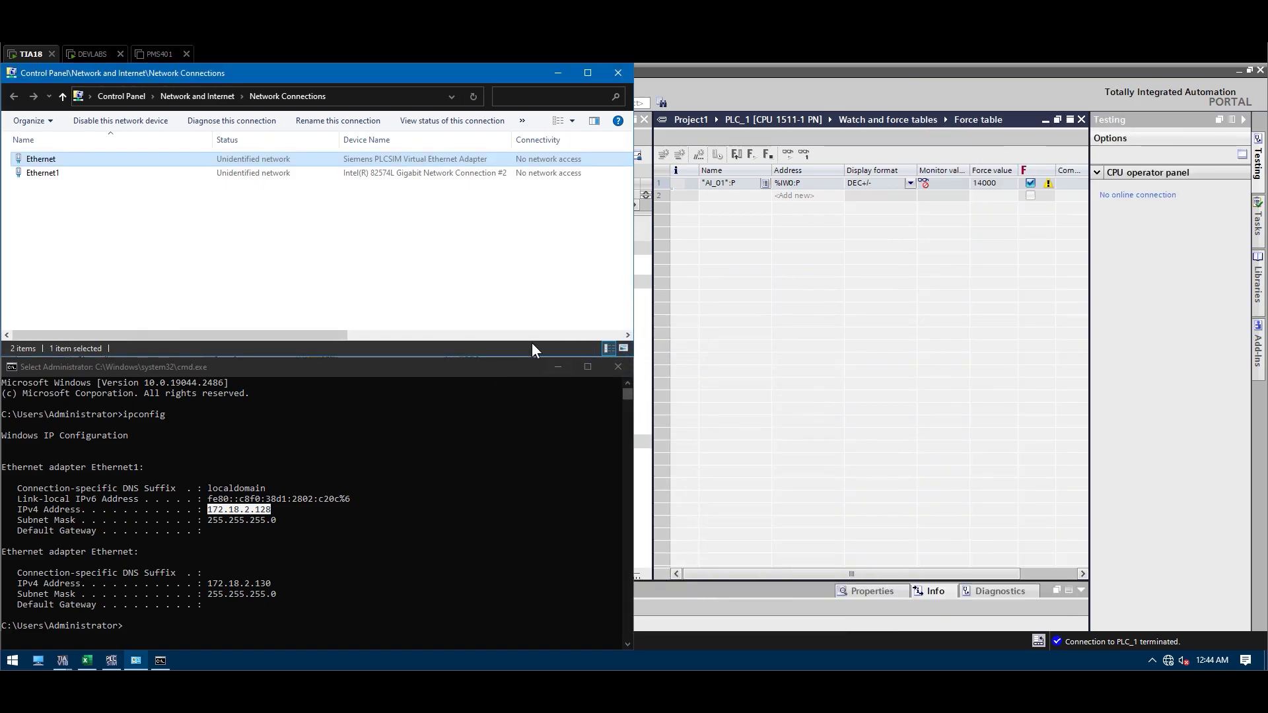
left_click(739, 295)
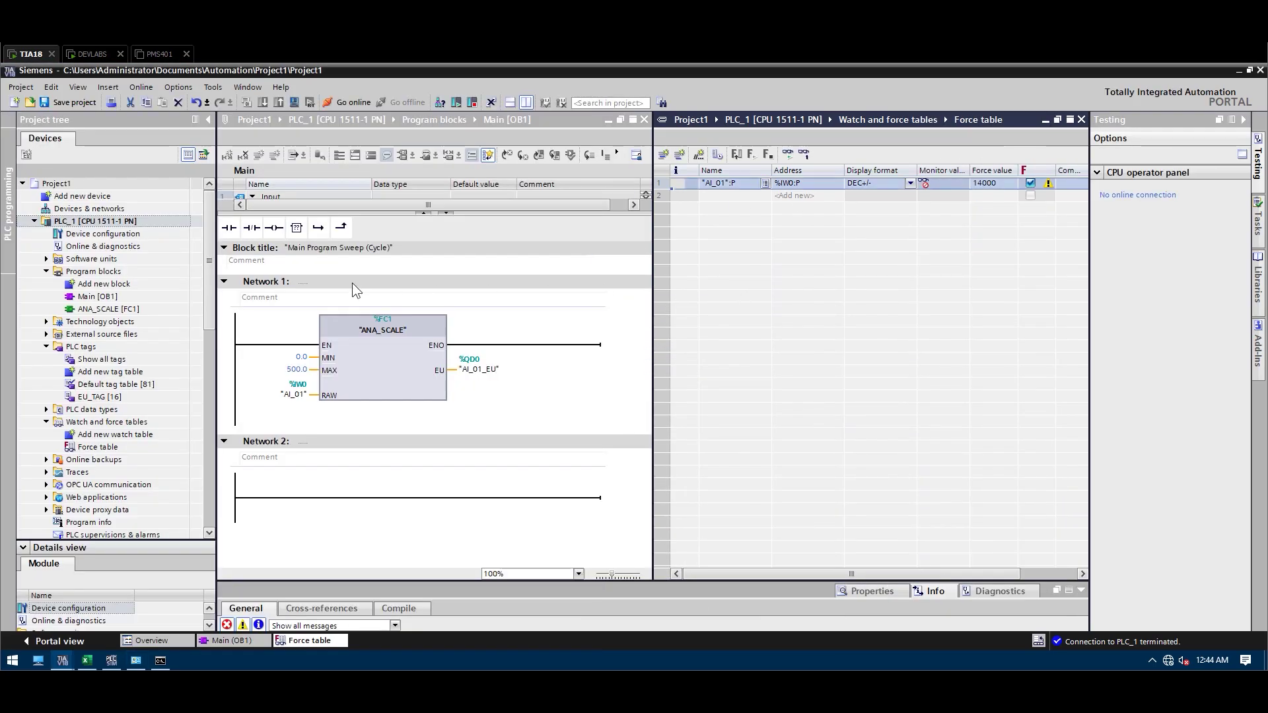
right_click(110, 223)
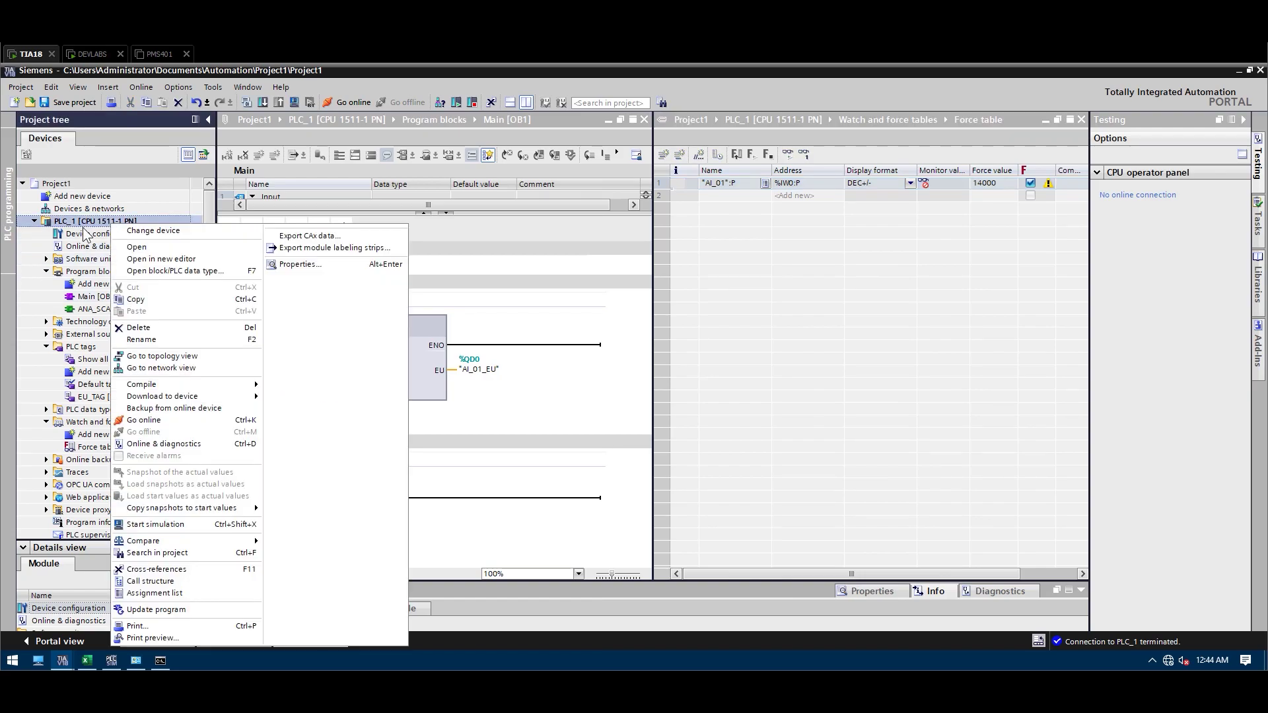
left_click(85, 235)
double_click(93, 234)
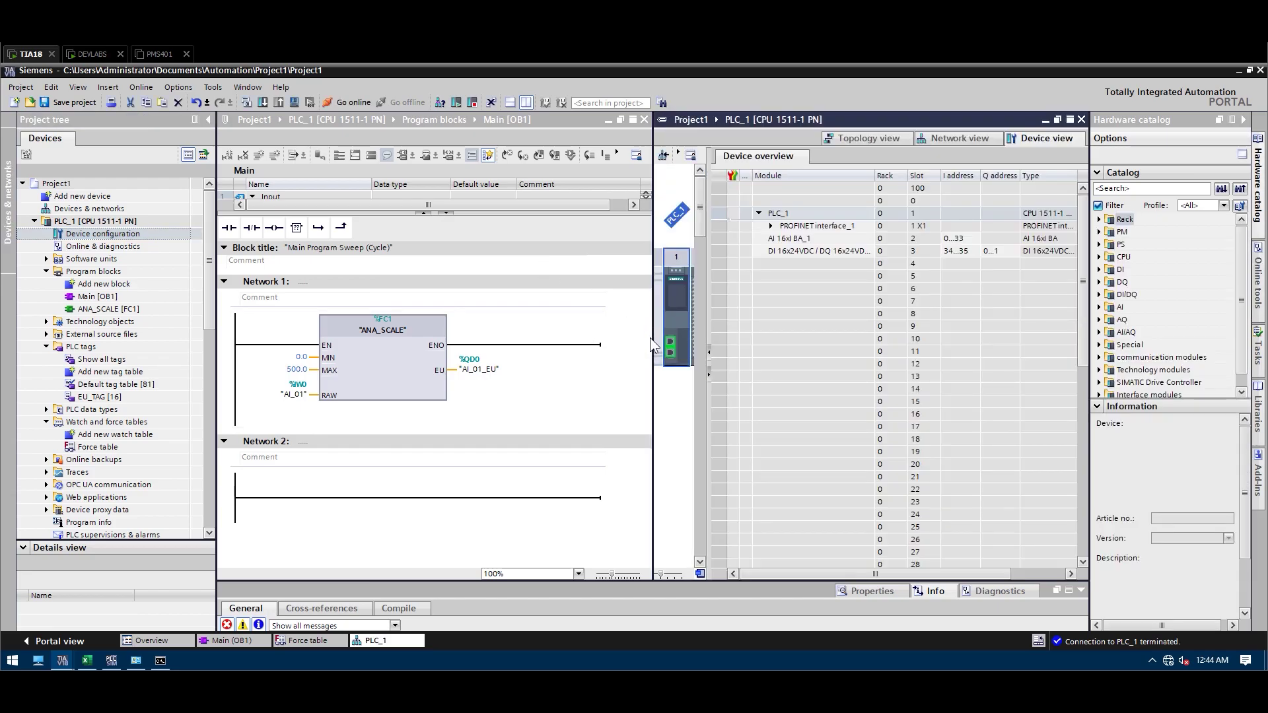
left_click_drag(651, 338, 468, 333)
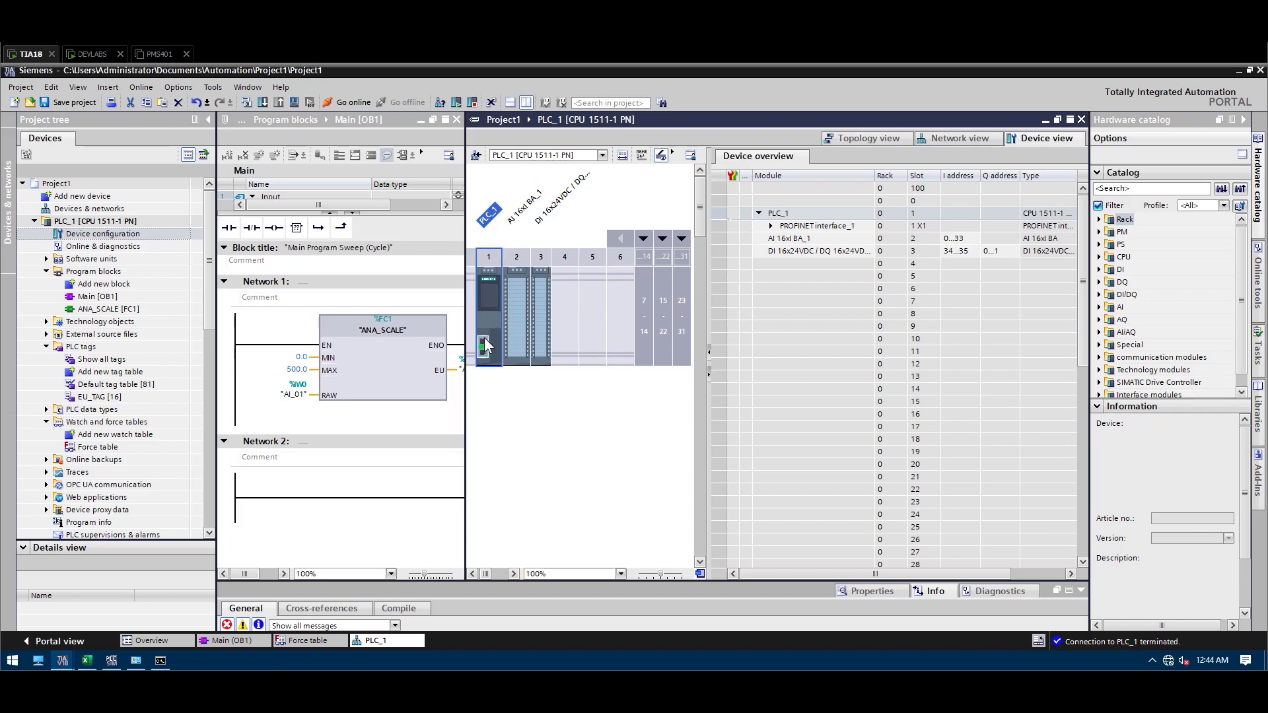
Step: Open the properties of the PLC_1 CPU, enlarge the properties area and show the general Ethernet address settings
right_click(489, 329)
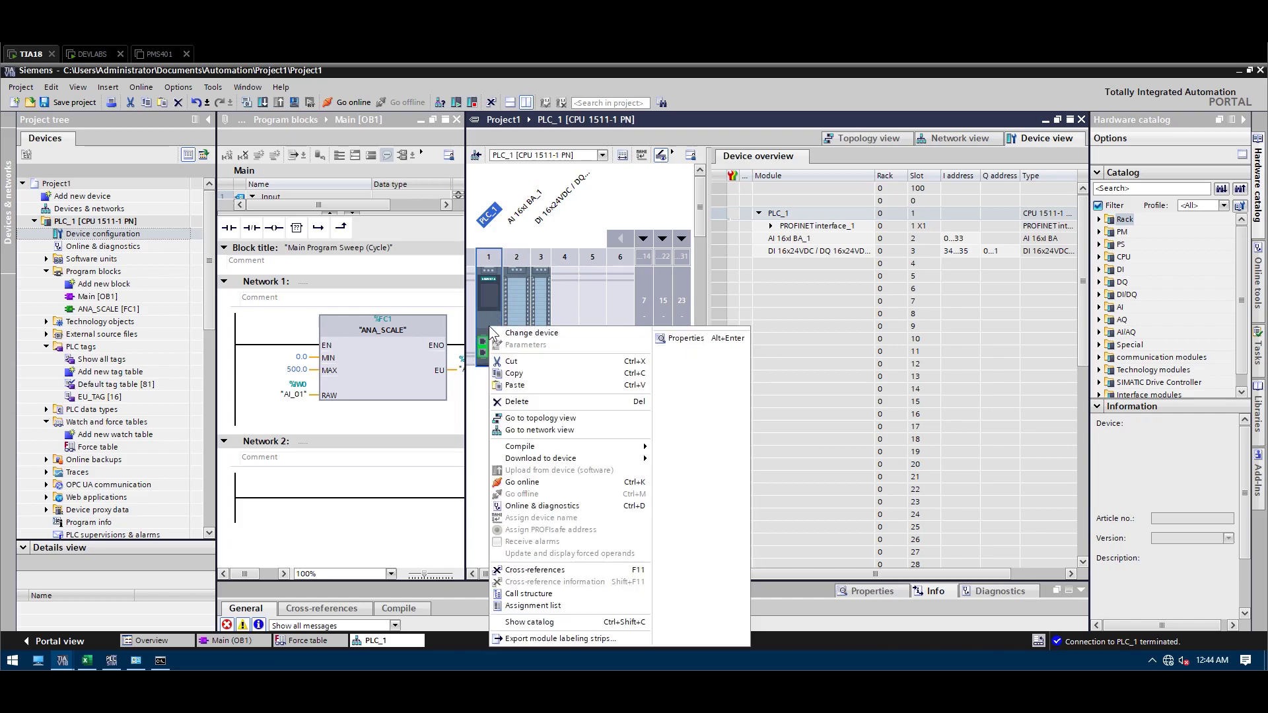
left_click(675, 340)
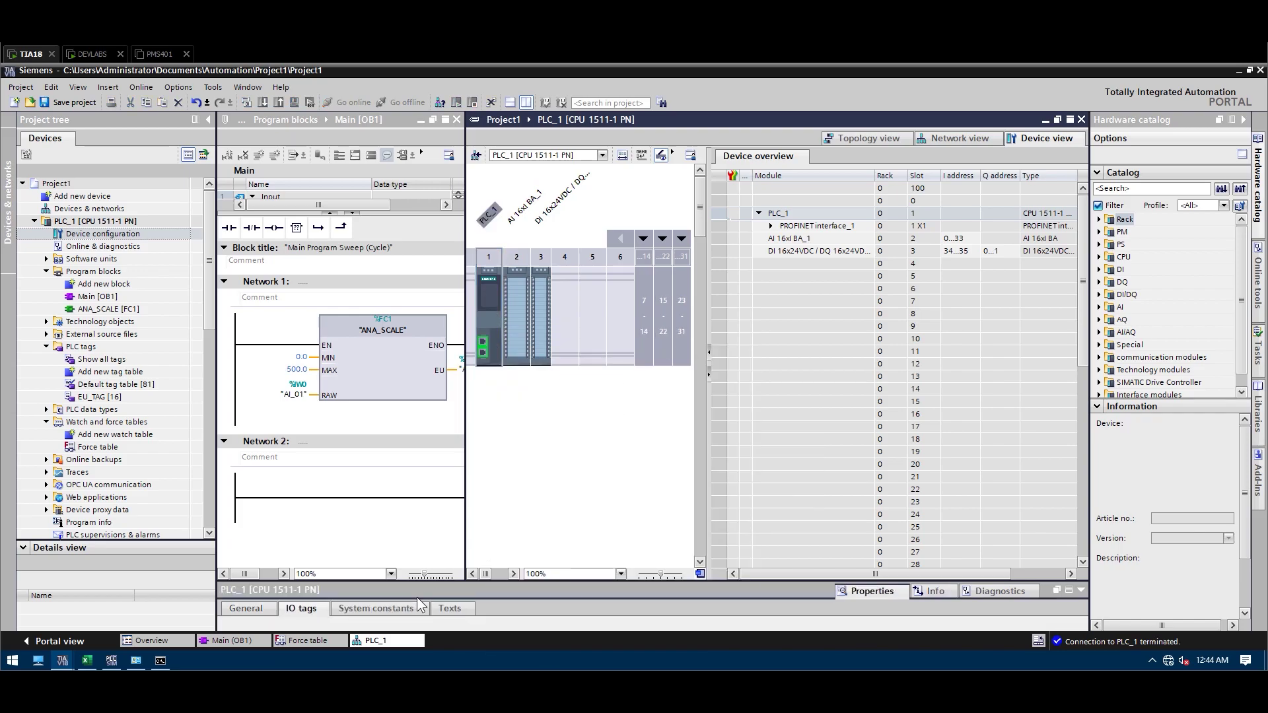
left_click_drag(501, 581, 513, 386)
left_click(246, 412)
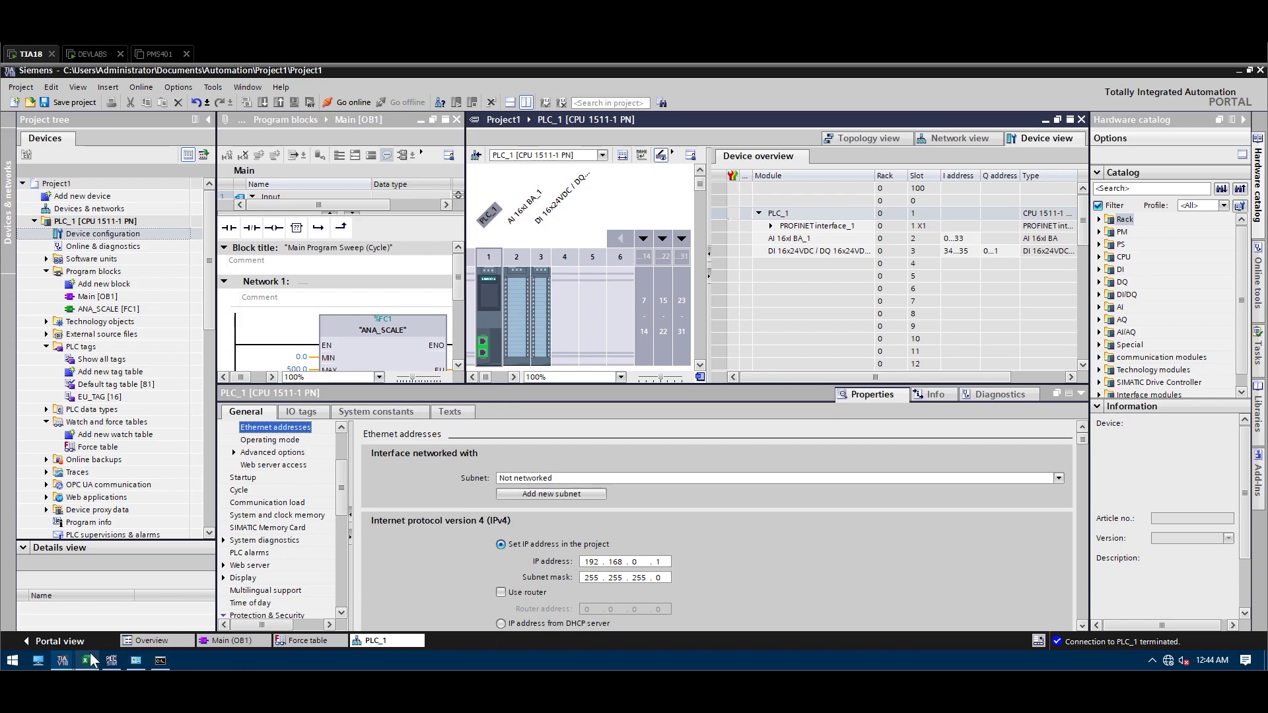
Step: Set PLC_1's project IP address to 172.18.2.131 to match the DUMMY_PLC instance, and compare the subnet masks
left_click(110, 660)
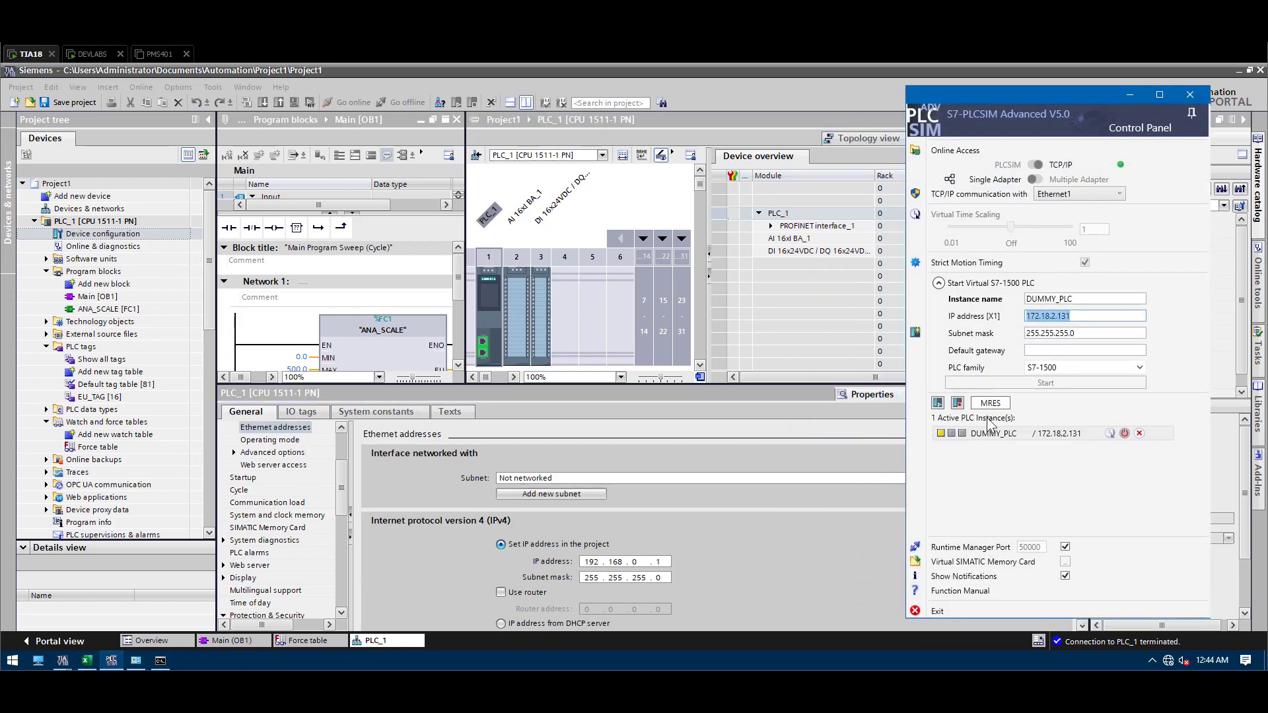
left_click(663, 567)
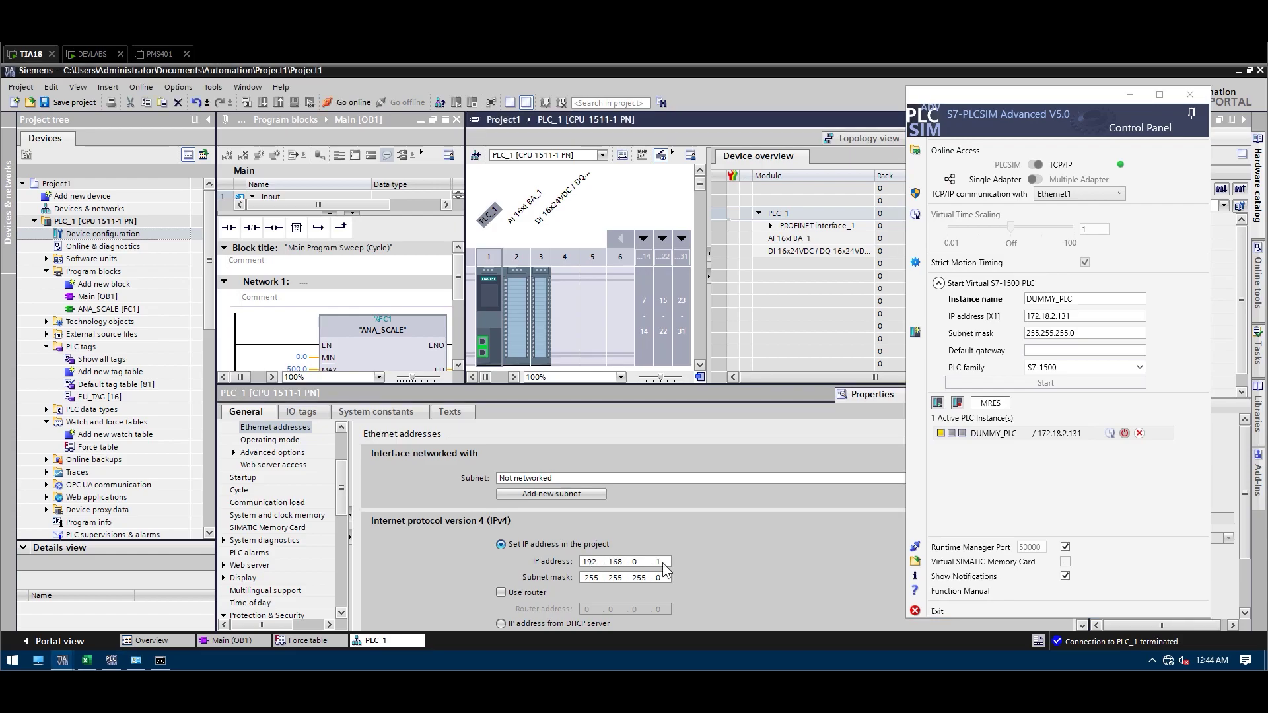
double_click(589, 562)
type("172 . ")
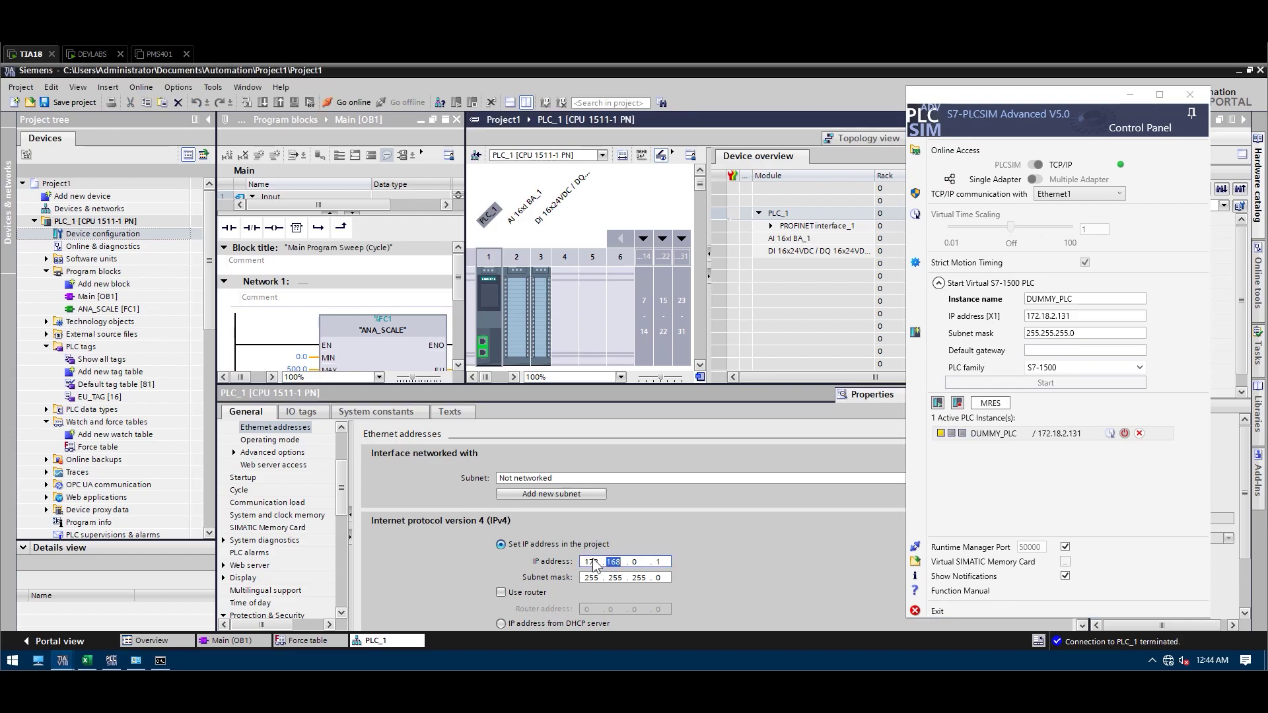
type("18 . 2 . ")
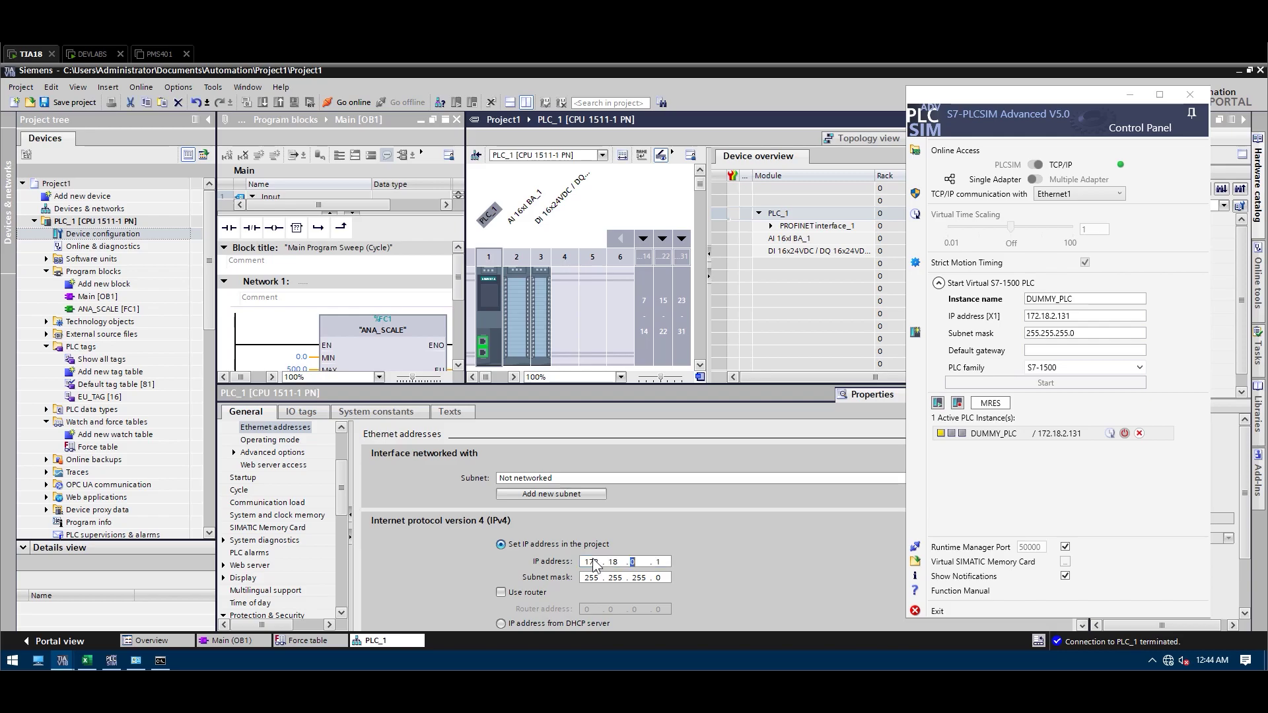
type("131")
left_click(577, 578)
left_click(1068, 333)
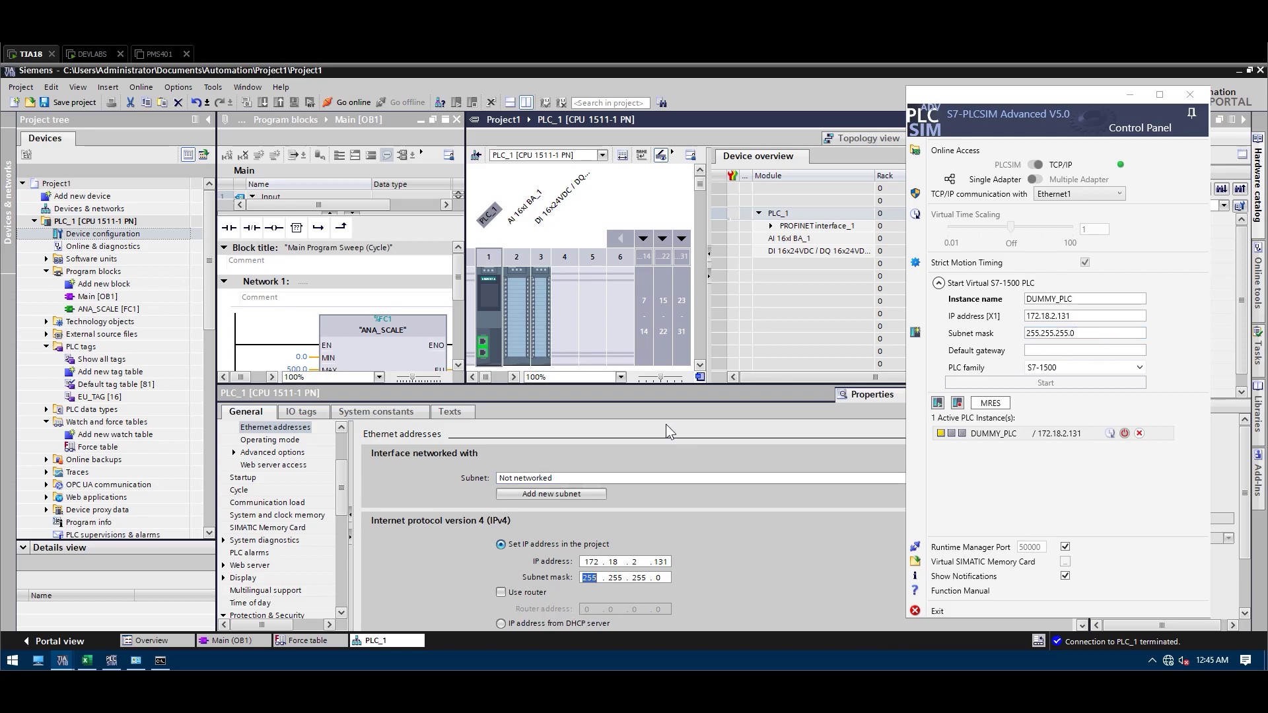
Step: Minimize the PLCSIM Advanced panel, return to PLC_1's Ethernet address settings in TIA Portal and save the project
left_click(1139, 99)
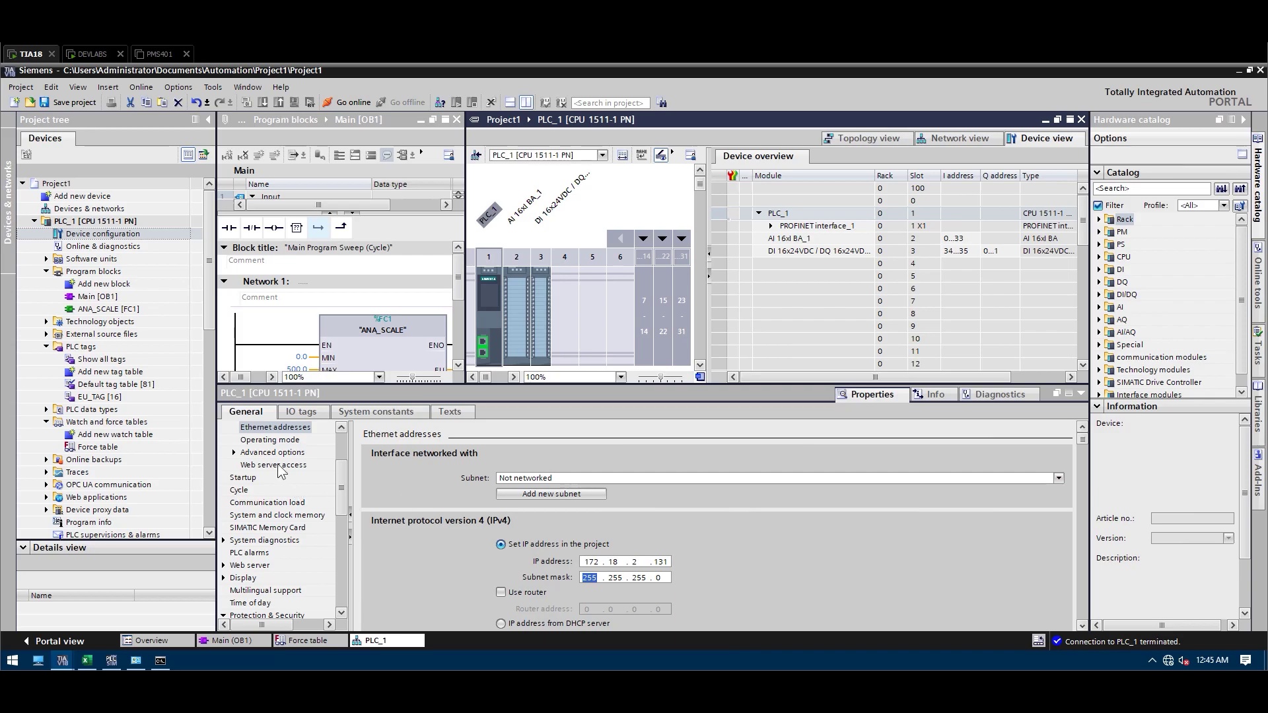
left_click(274, 428)
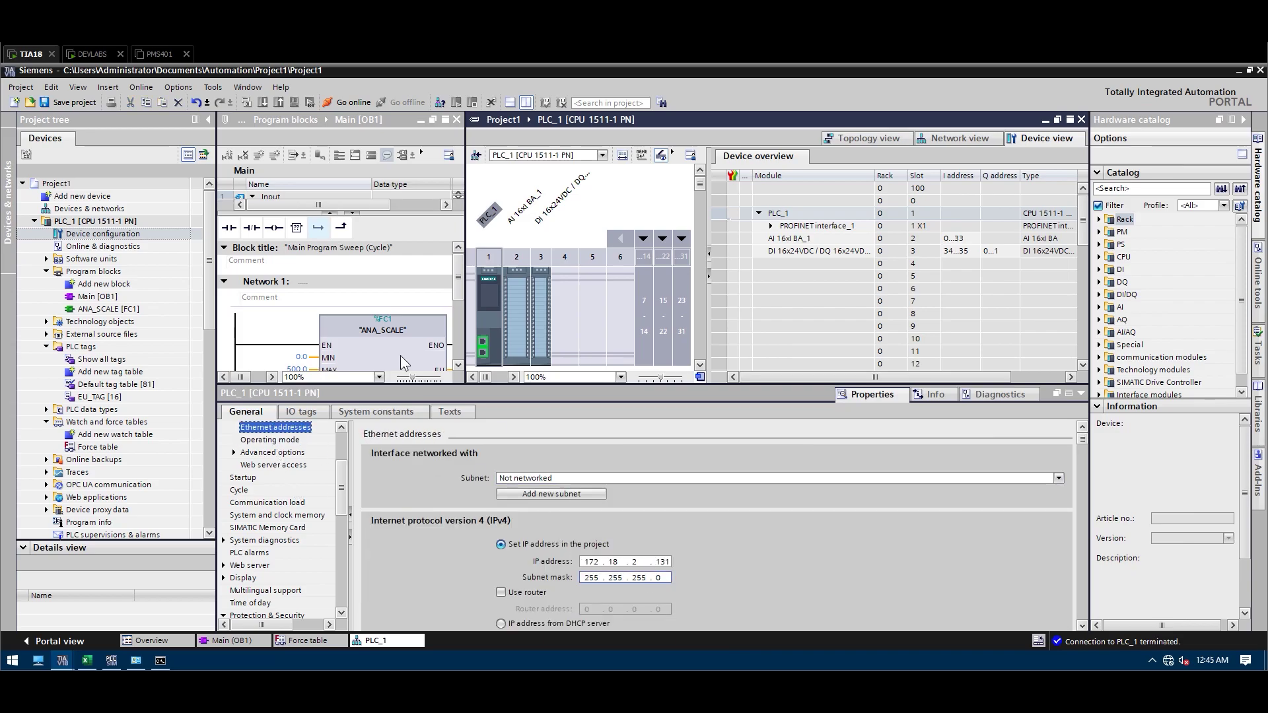
left_click(72, 103)
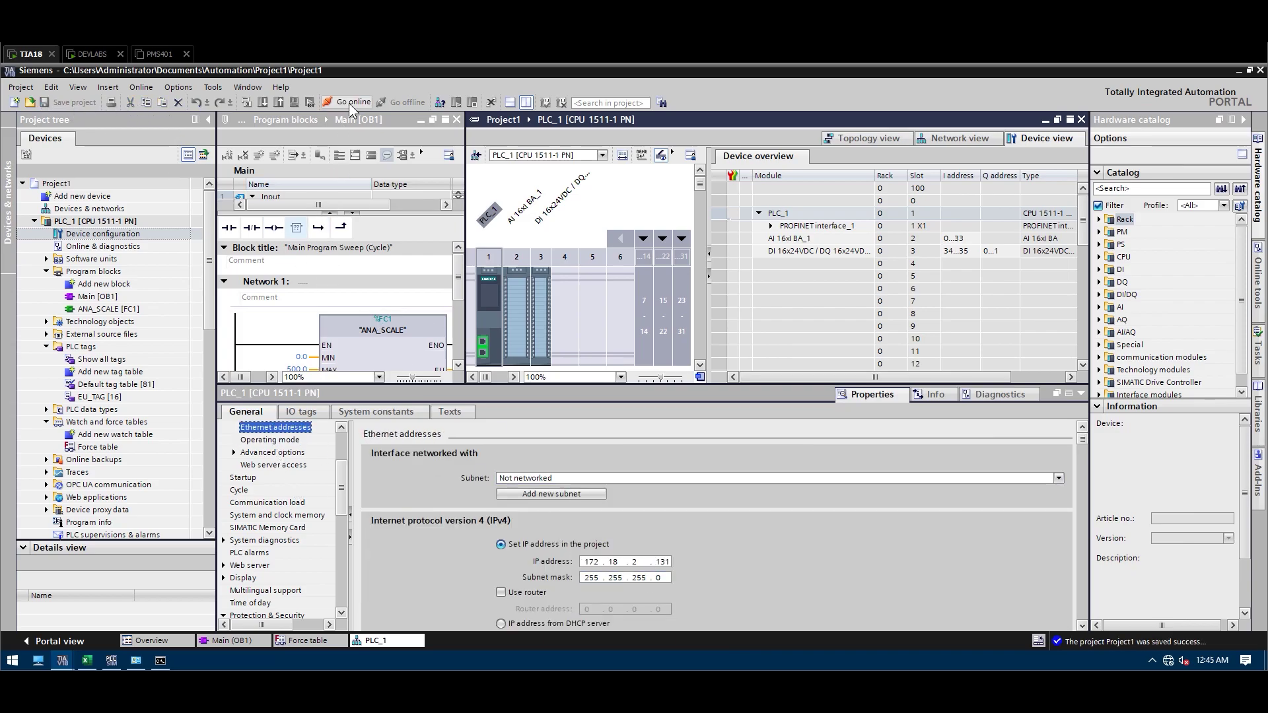
Step: Compile PLC_1, narrow the description column of the compile messages, and compile PLC_1 a second time
left_click(110, 221)
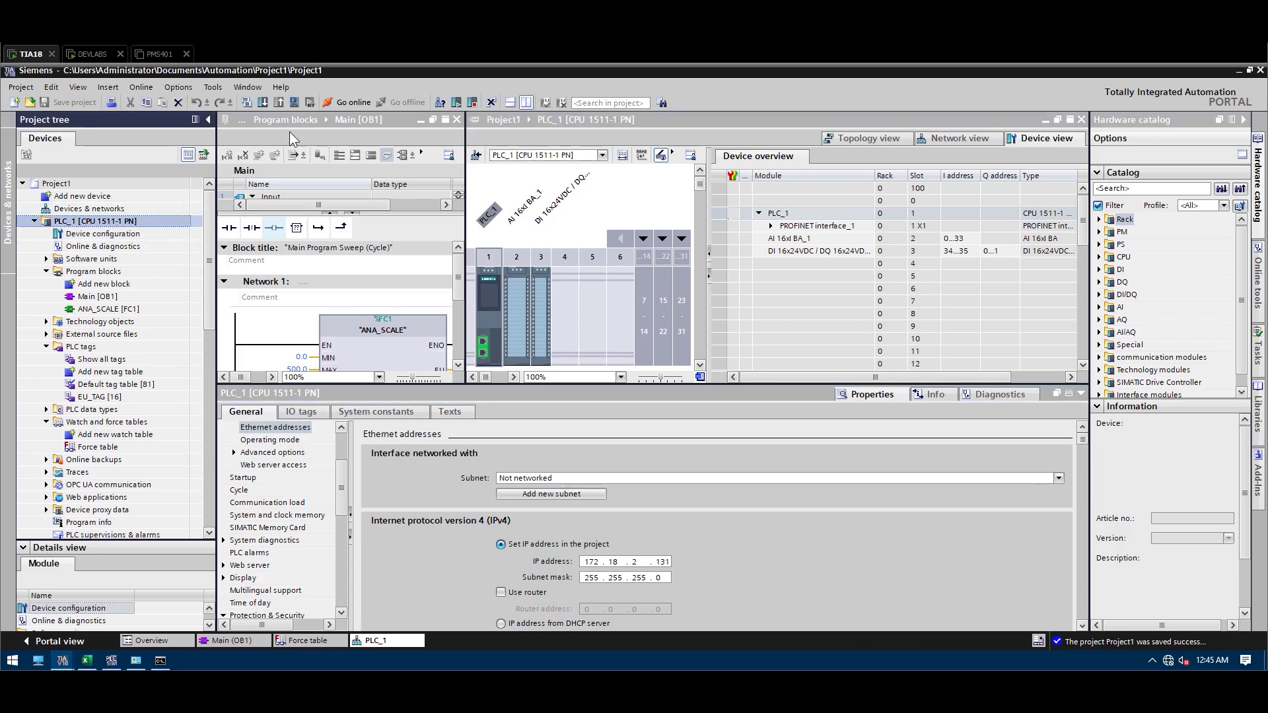
left_click(247, 103)
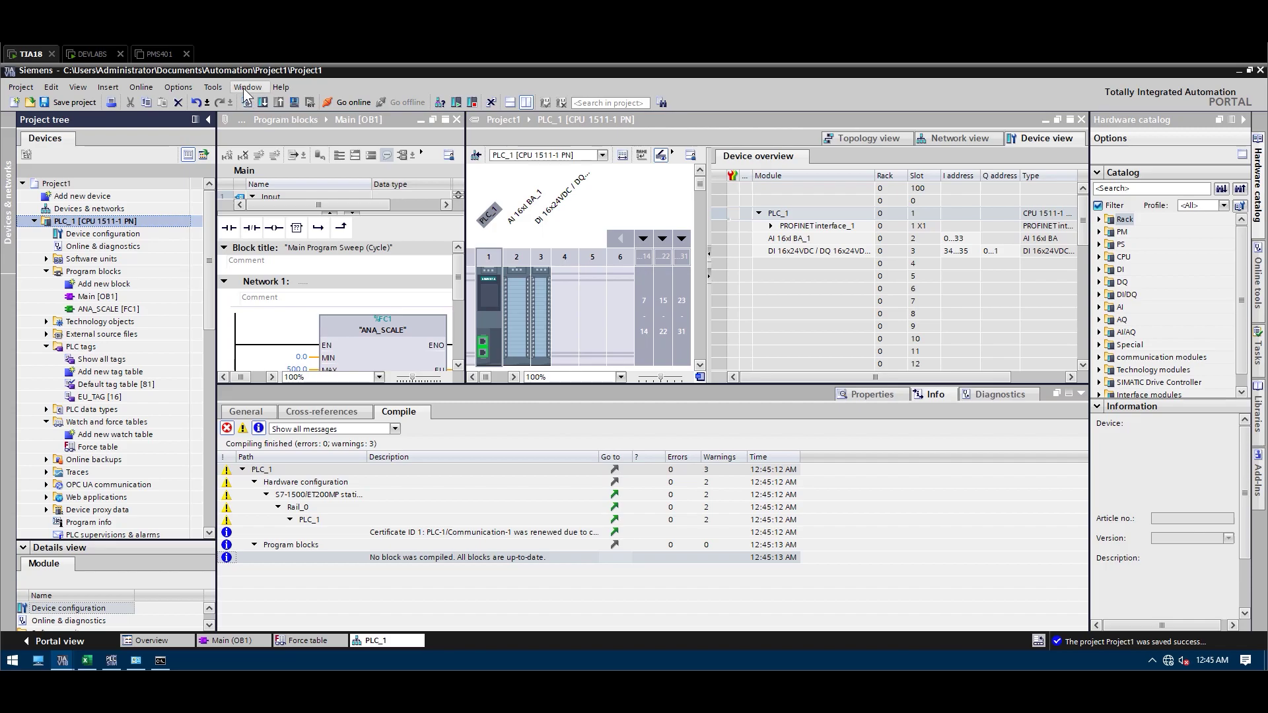
left_click(362, 557)
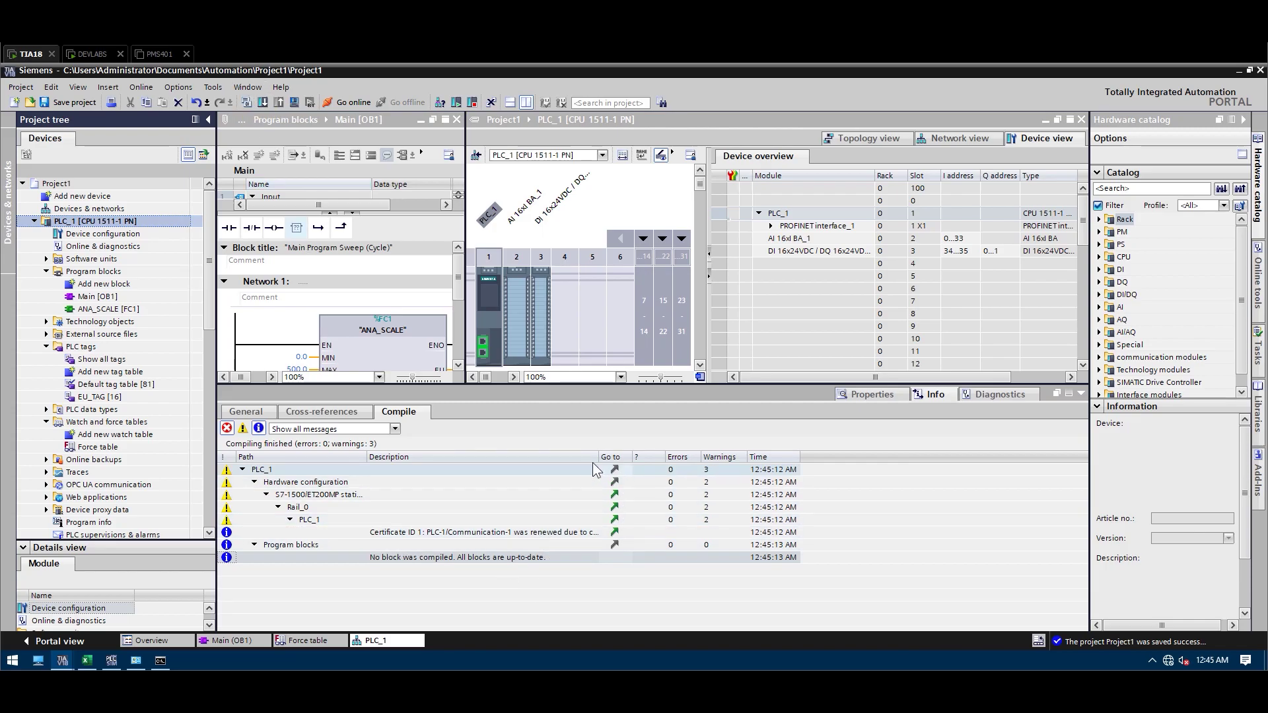
left_click_drag(599, 457, 546, 456)
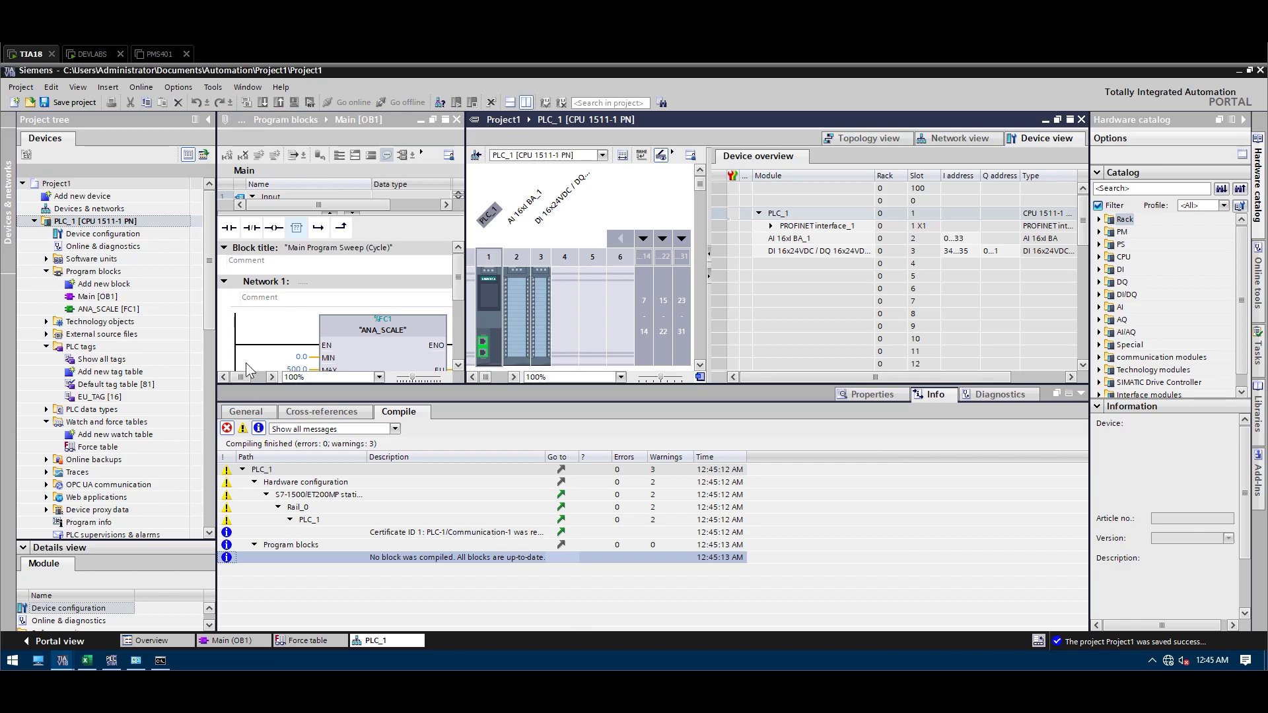
left_click(136, 222)
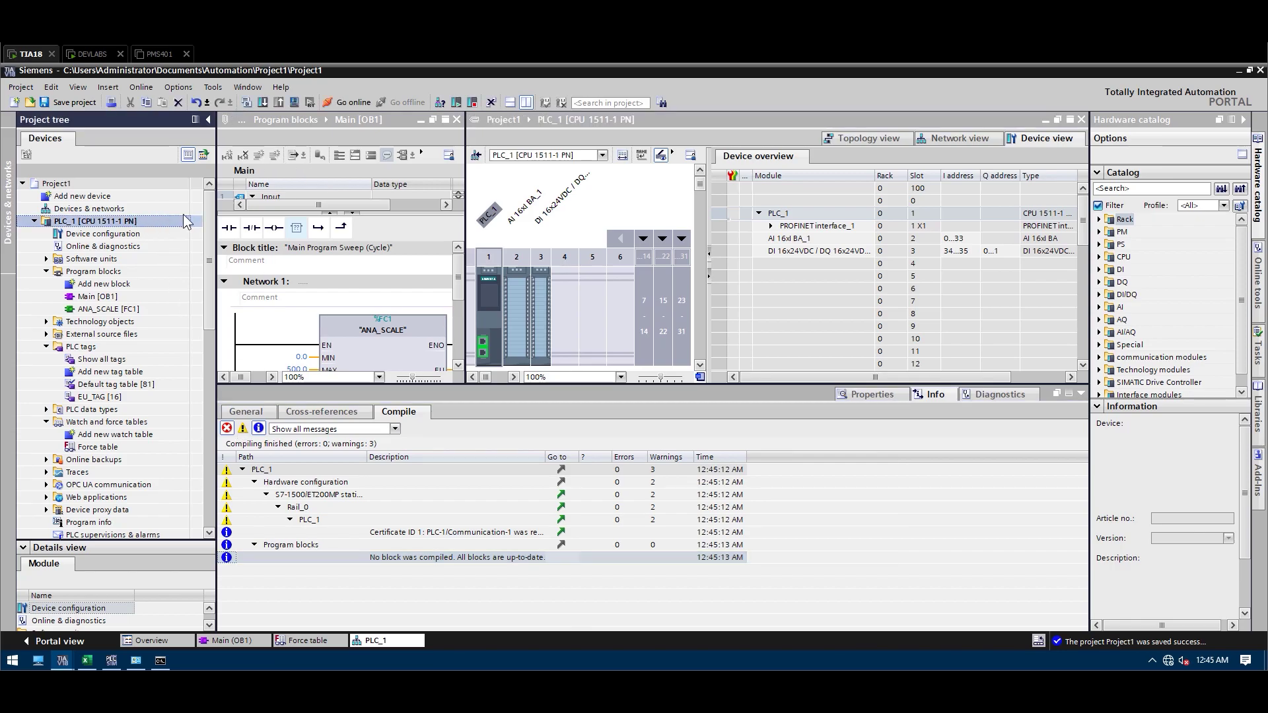
left_click(246, 103)
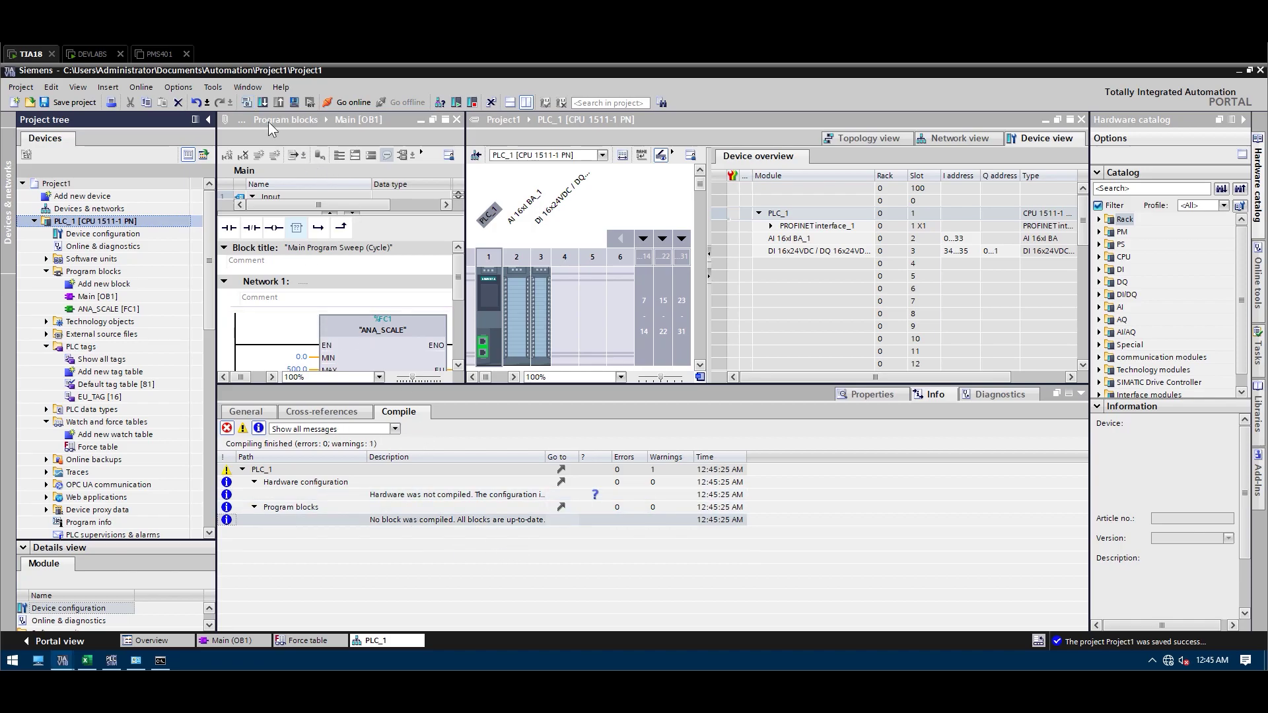
Step: Open the extended download for PLC_1, choose the Intel(R) 82574L Gigabit Network Connection as PG/PC interface and search for compatible devices
left_click(173, 88)
mouse_move(144, 91)
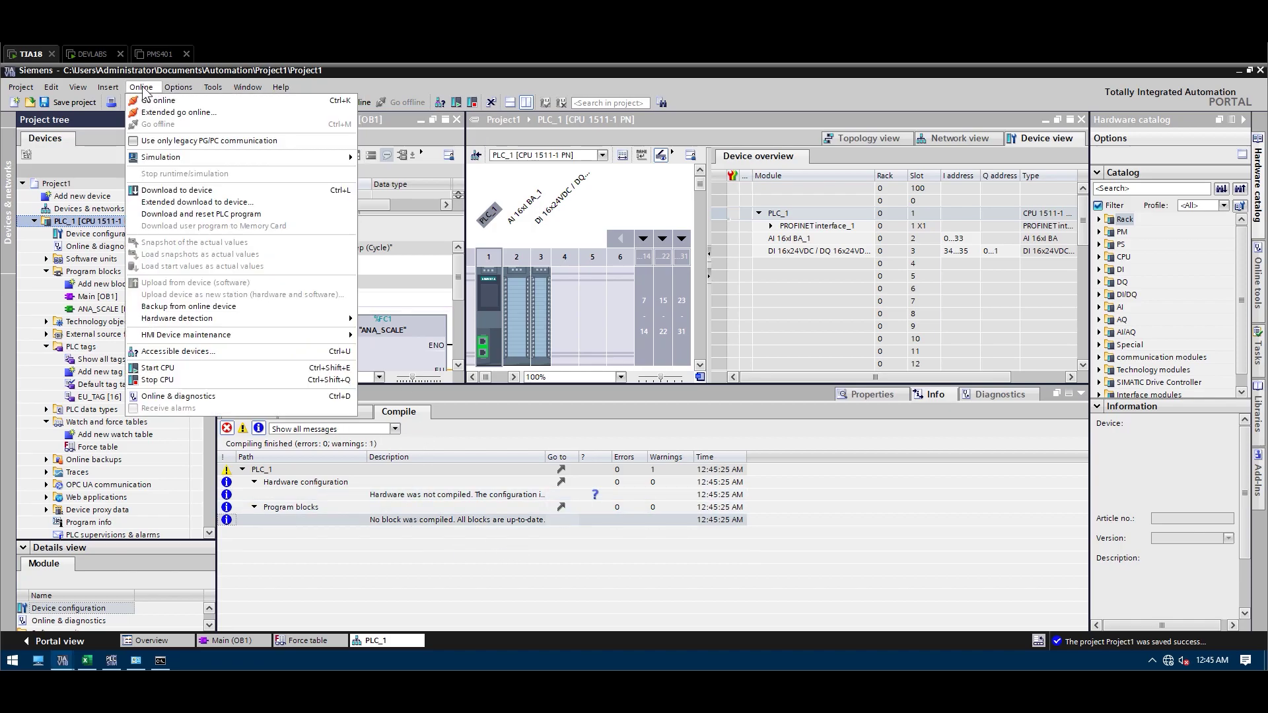
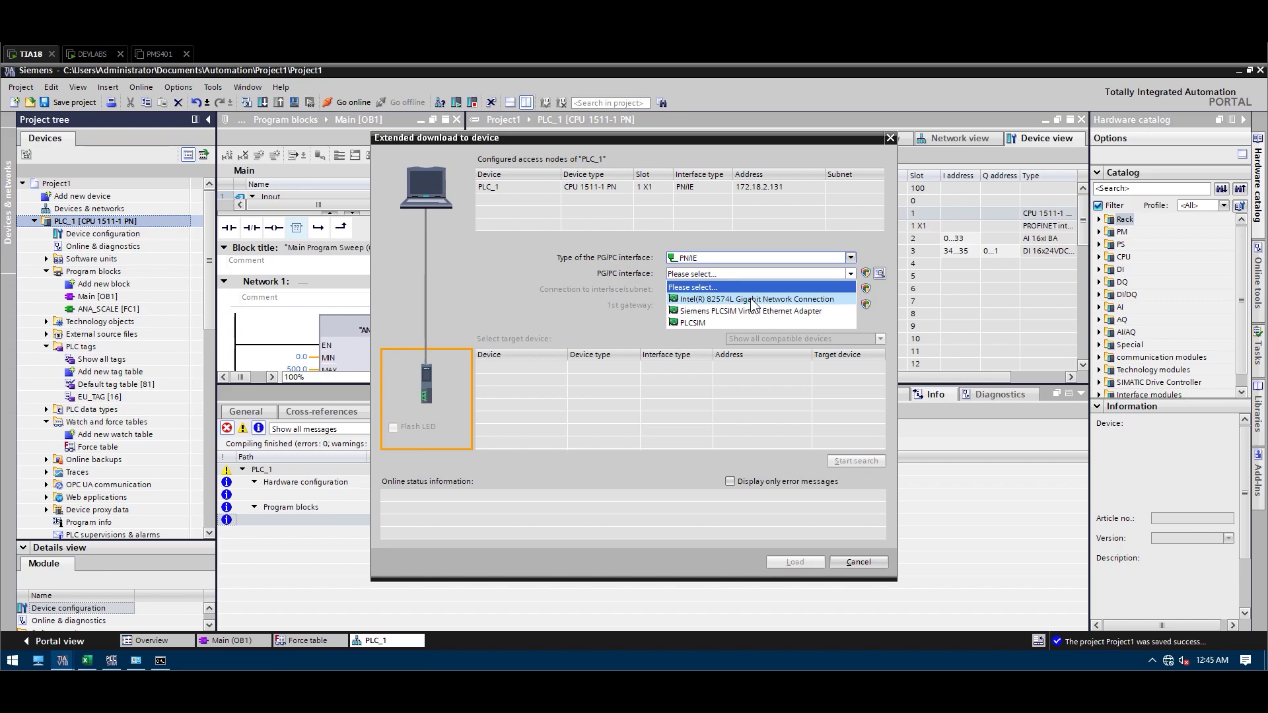
left_click(753, 300)
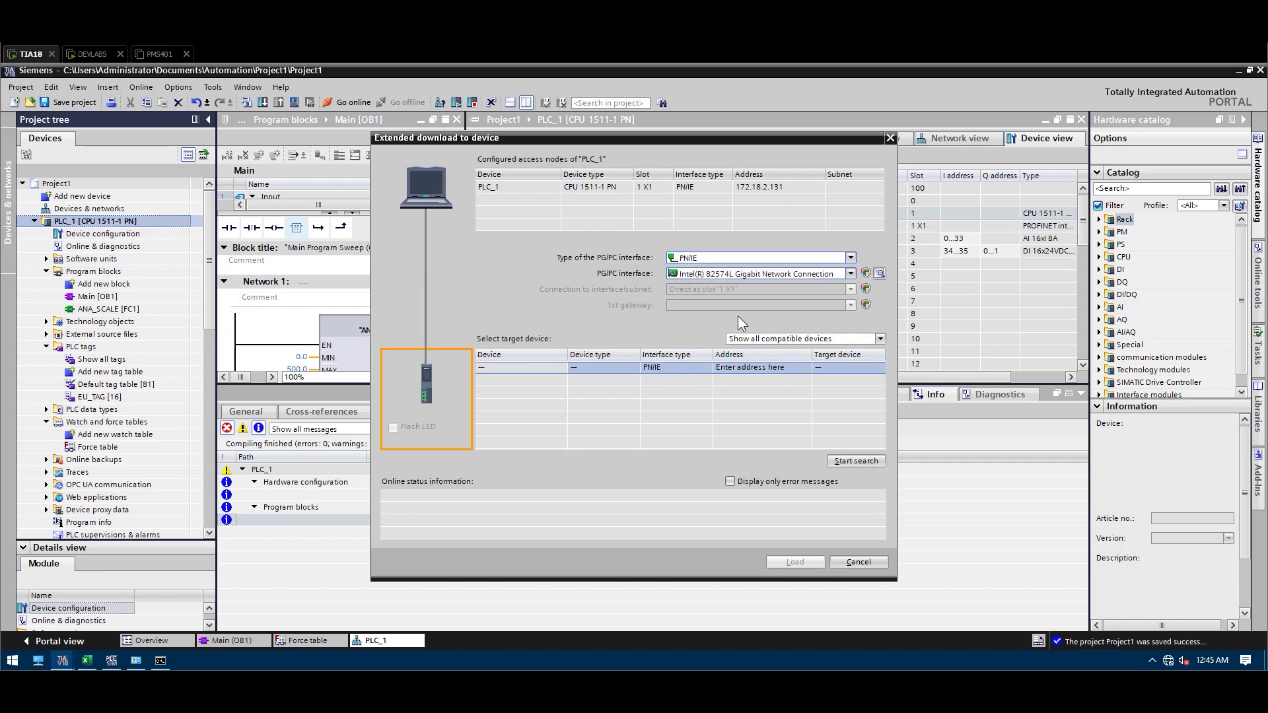
left_click(847, 462)
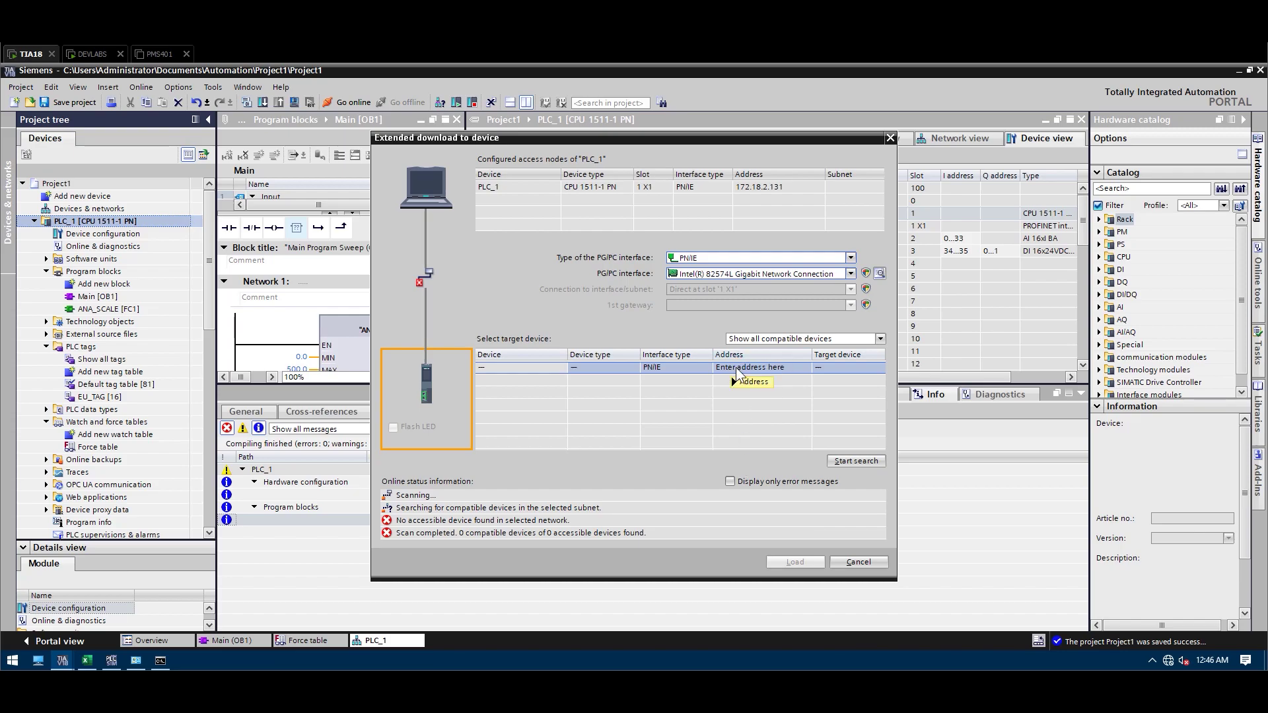
Step: Enter 172.18.2.131 manually as the address of the target device for the download
mouse_move(736, 368)
left_click(734, 367)
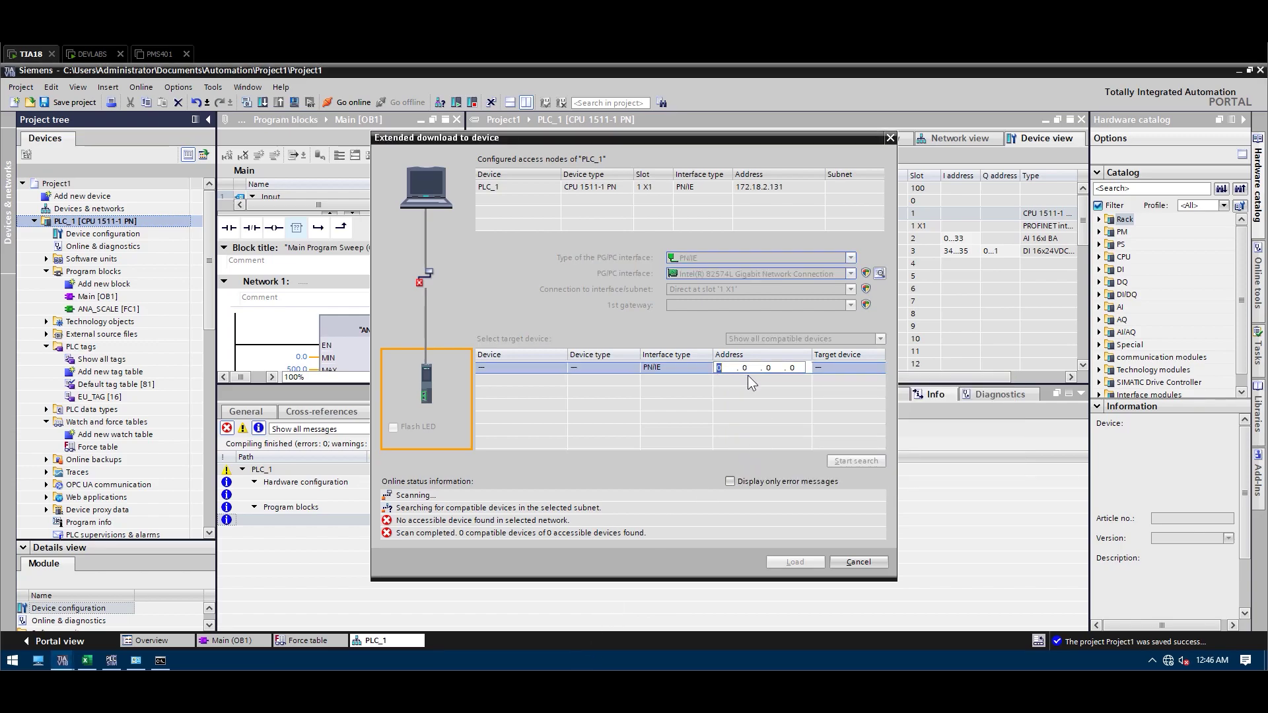
type("172 . 18 . 2 . 131")
left_click(766, 410)
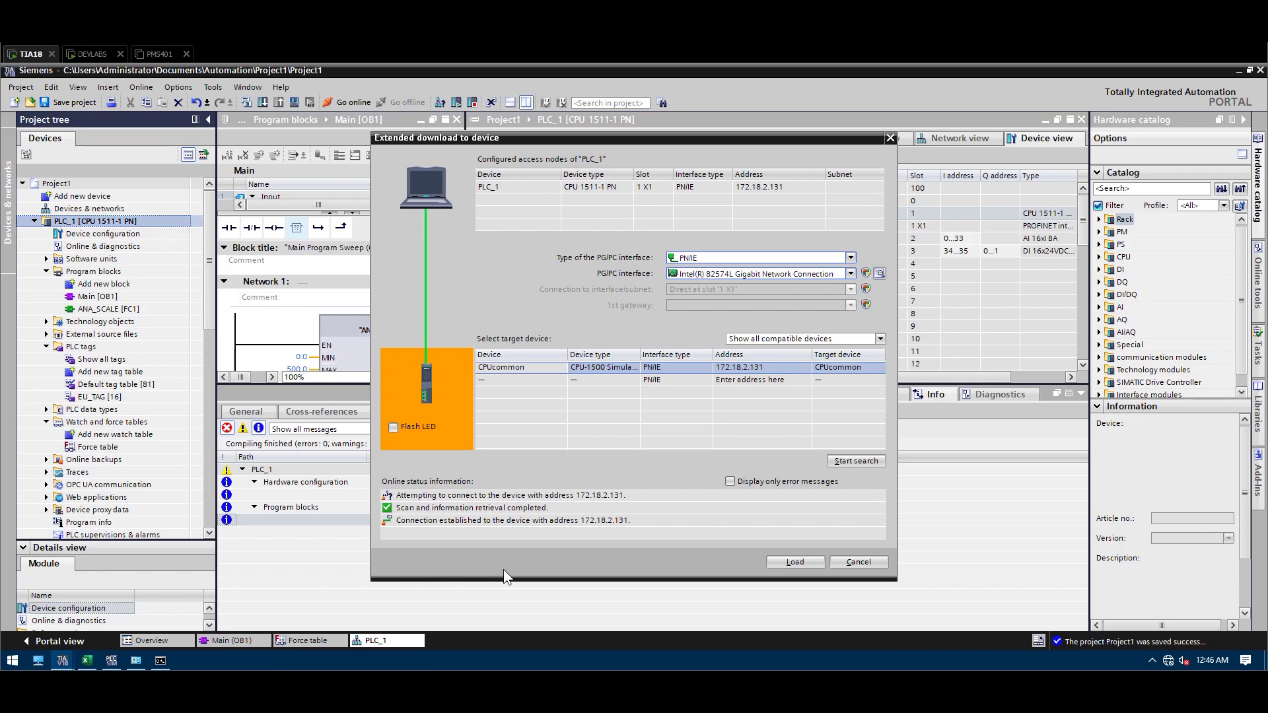
Step: Open Windows Defender Firewall with firewall.cpl, check the on/off settings for private and public networks, confirm them and close the window
key("super+r")
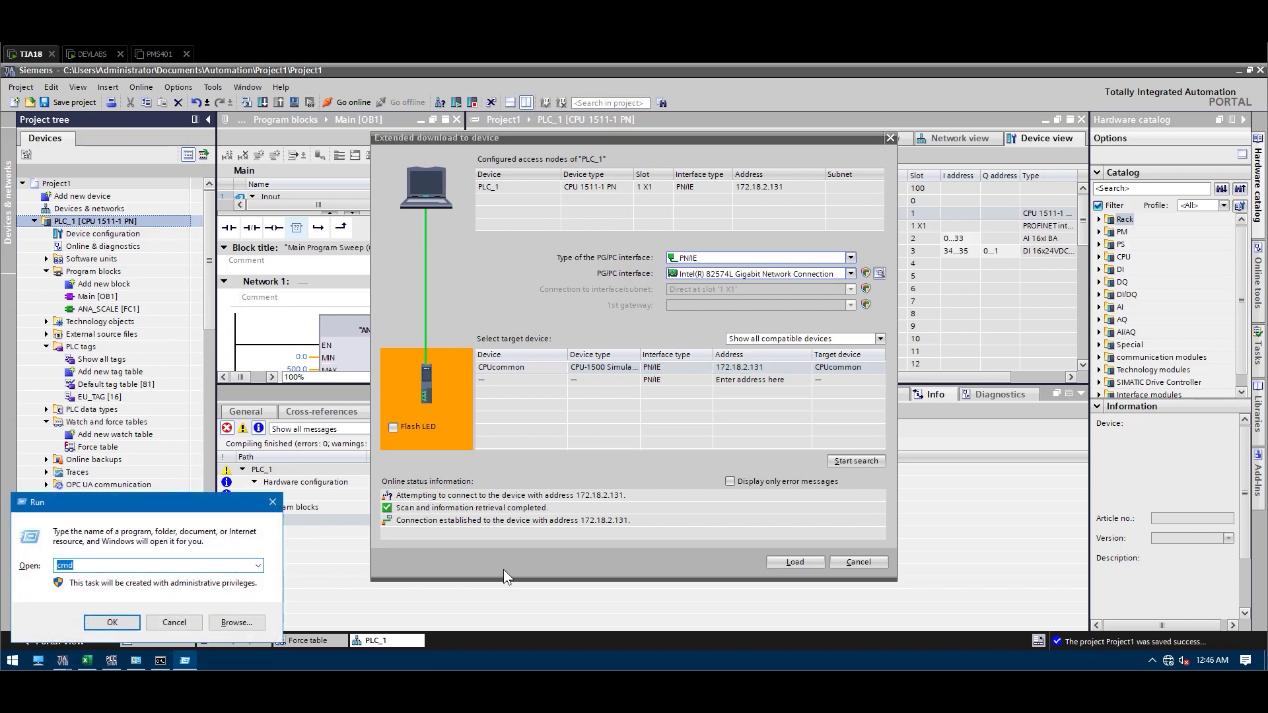
type("firewall.cpl")
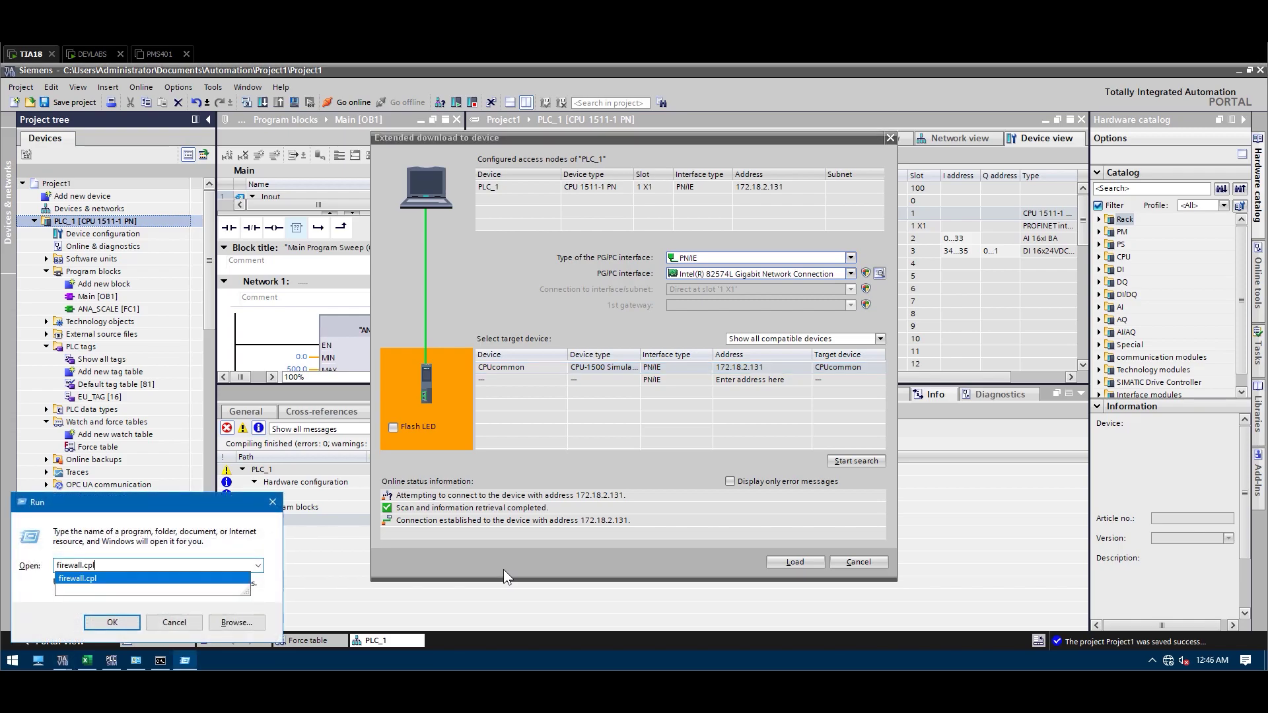
key("Return")
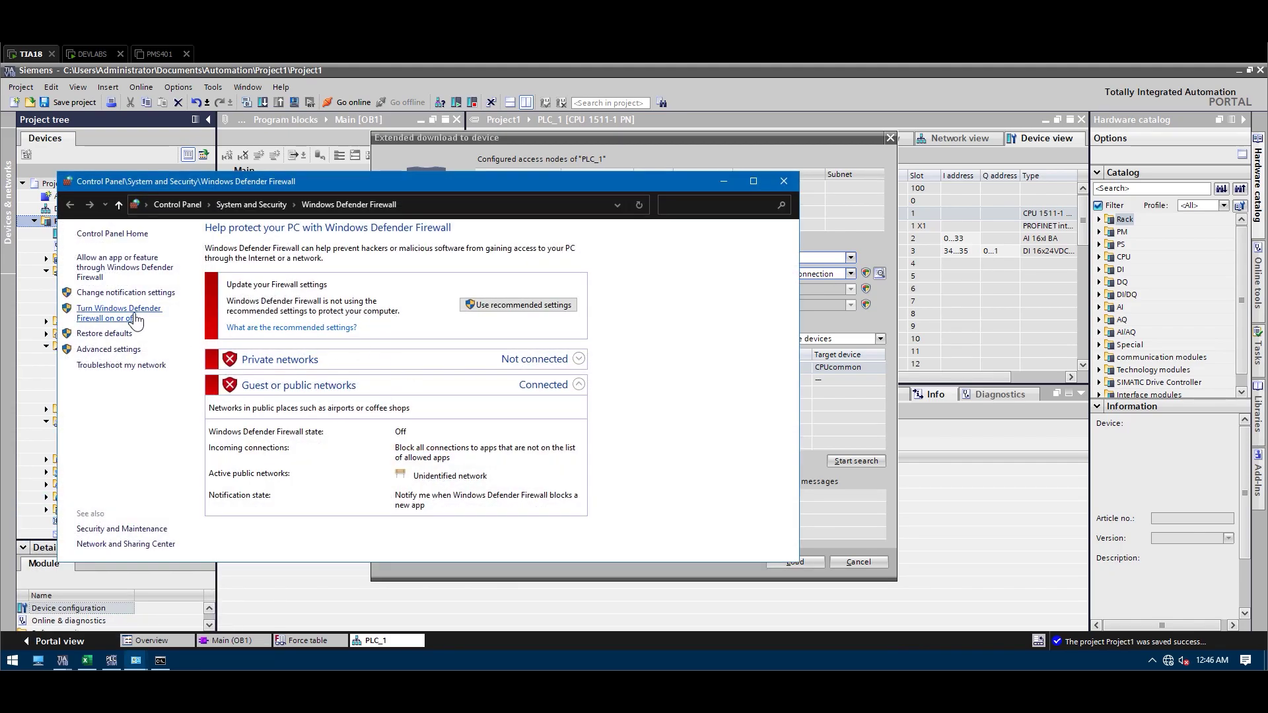
left_click(119, 314)
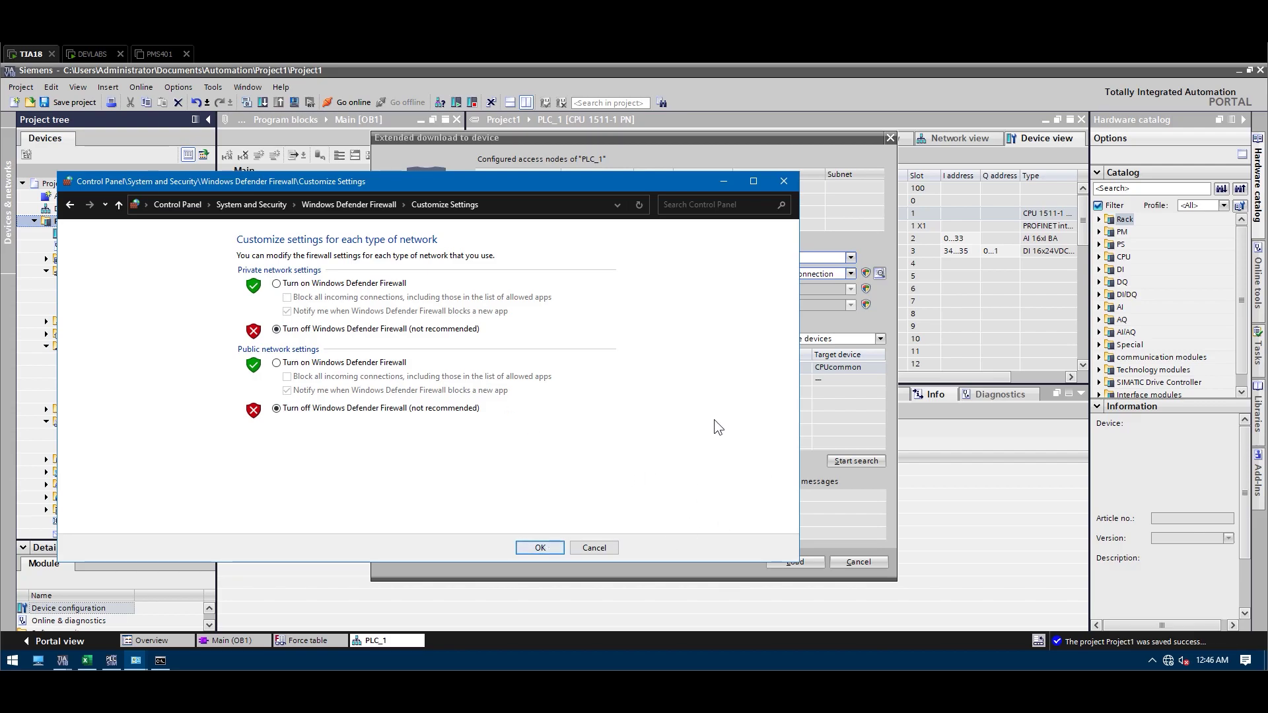
left_click(533, 548)
left_click(782, 183)
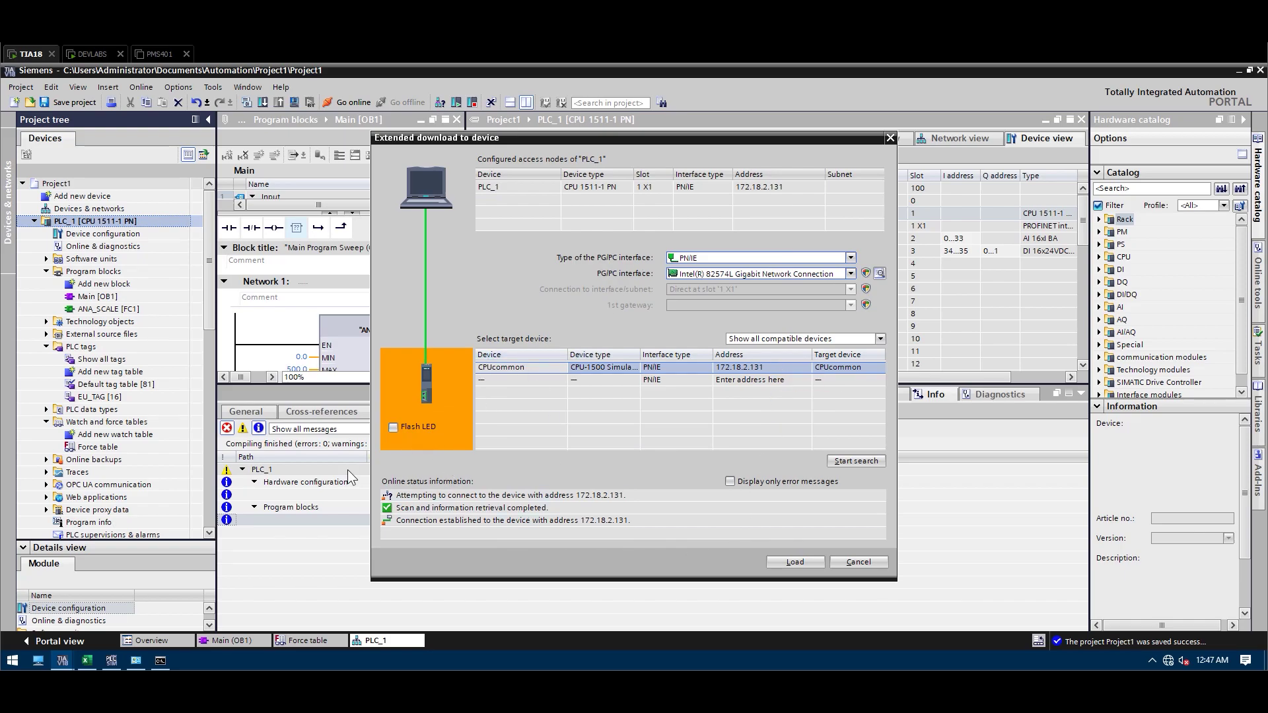
Step: Bring up the PLCSIM Advanced panel beside the extended download dialog and try to flash the target device's LED
left_click_drag(604, 135, 341, 130)
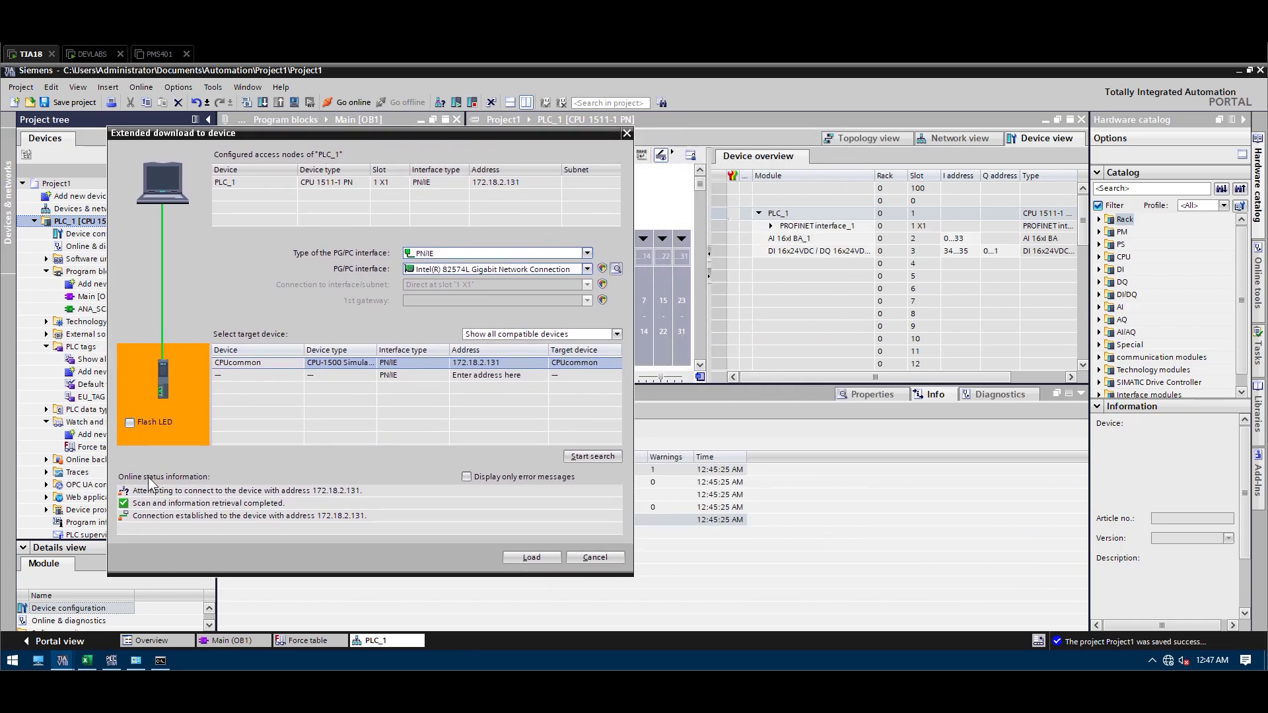
left_click(111, 662)
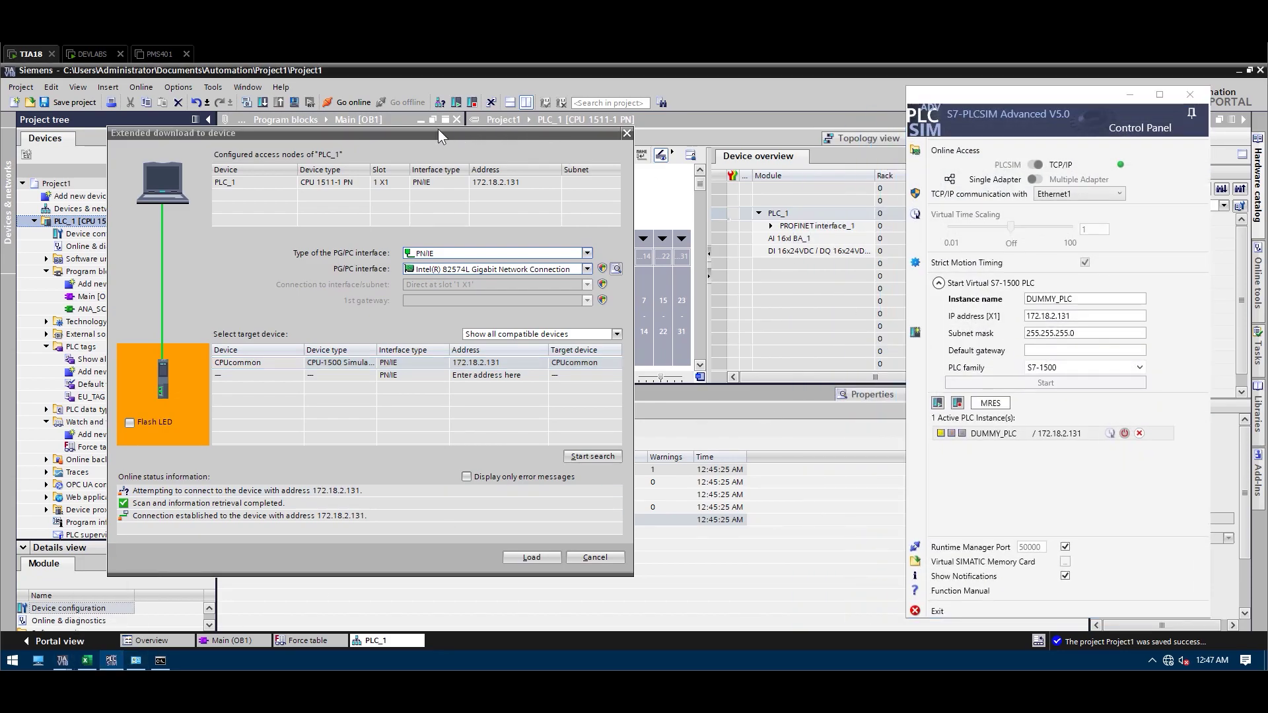
left_click_drag(438, 128, 680, 133)
left_click(372, 424)
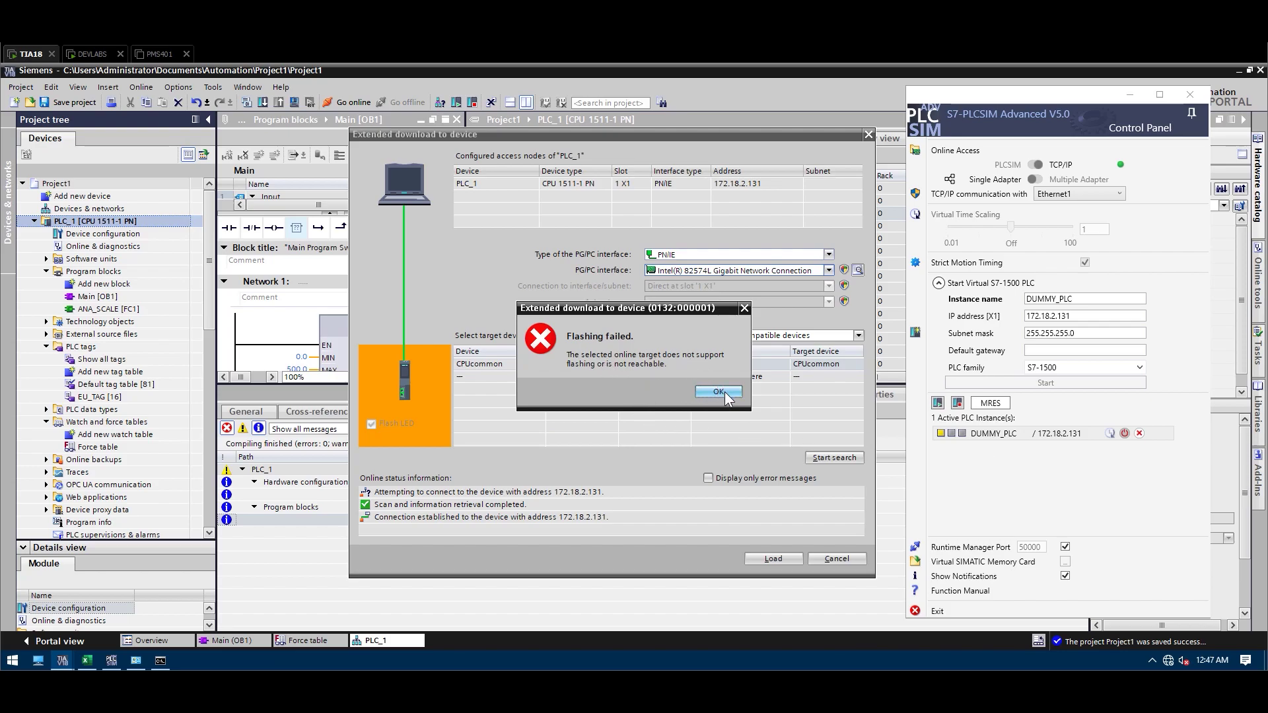
left_click(718, 392)
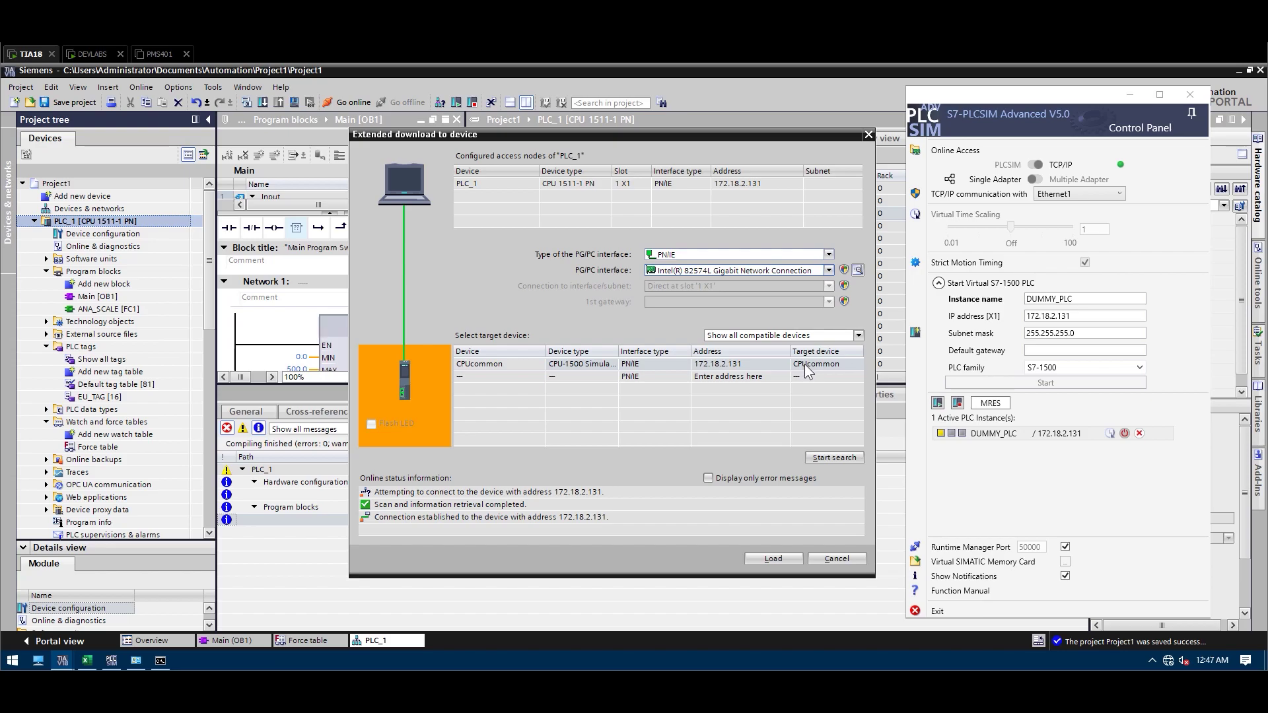
Step: Start loading PLC_1 to the target at 172.18.2.131 and accept the connection prompt to reach the load preview
left_click(766, 558)
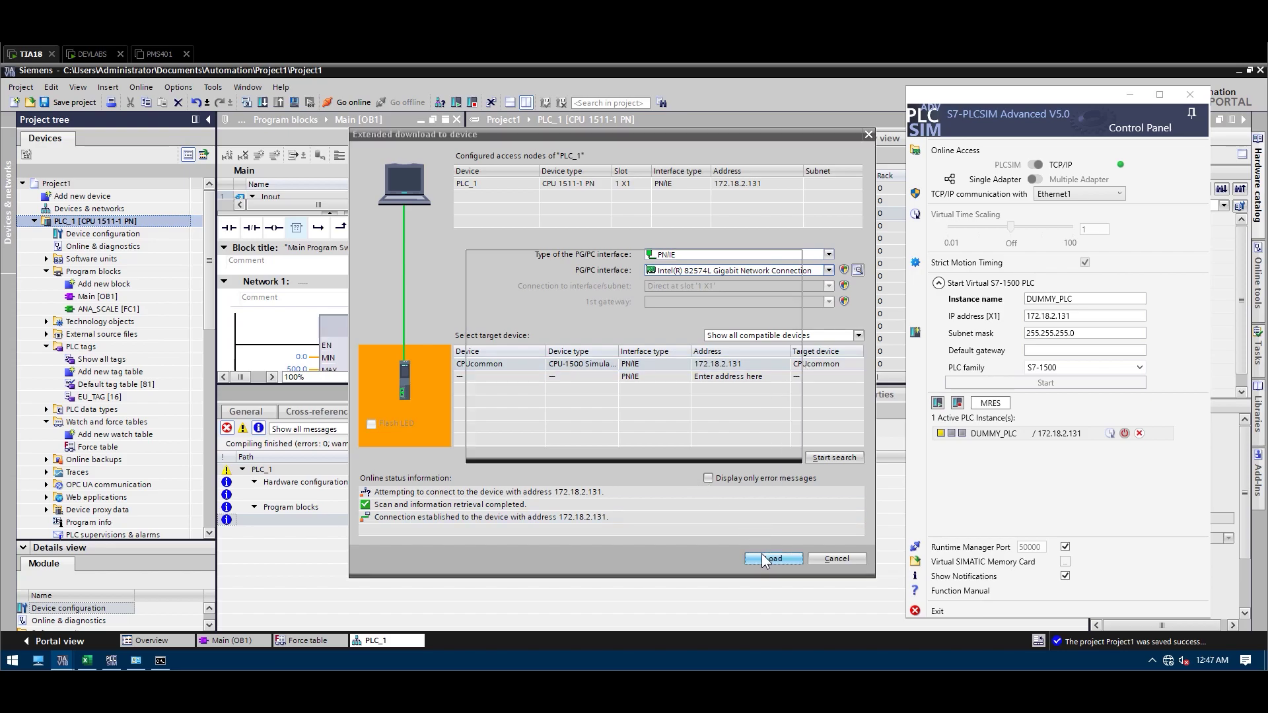
left_click(674, 446)
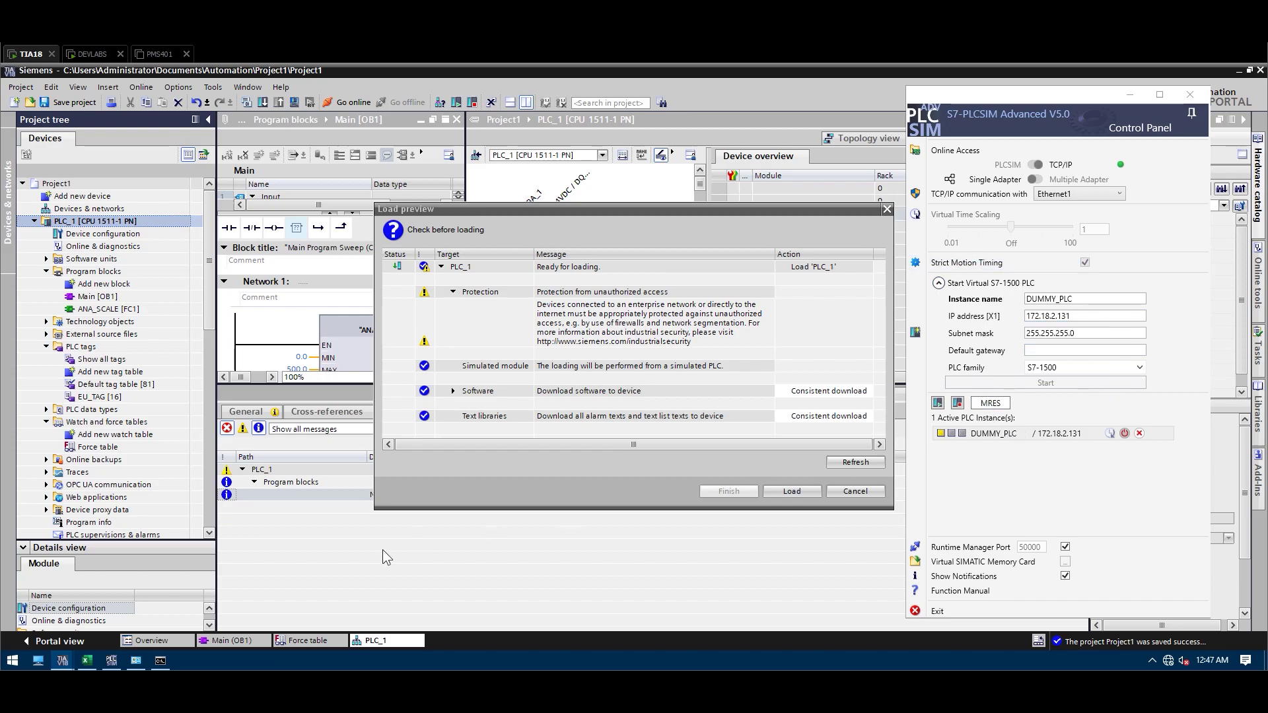
Step: Switch to the command prompt and ping the simulated PLC continuously with ping 172.18.2.131 -t
left_click(160, 661)
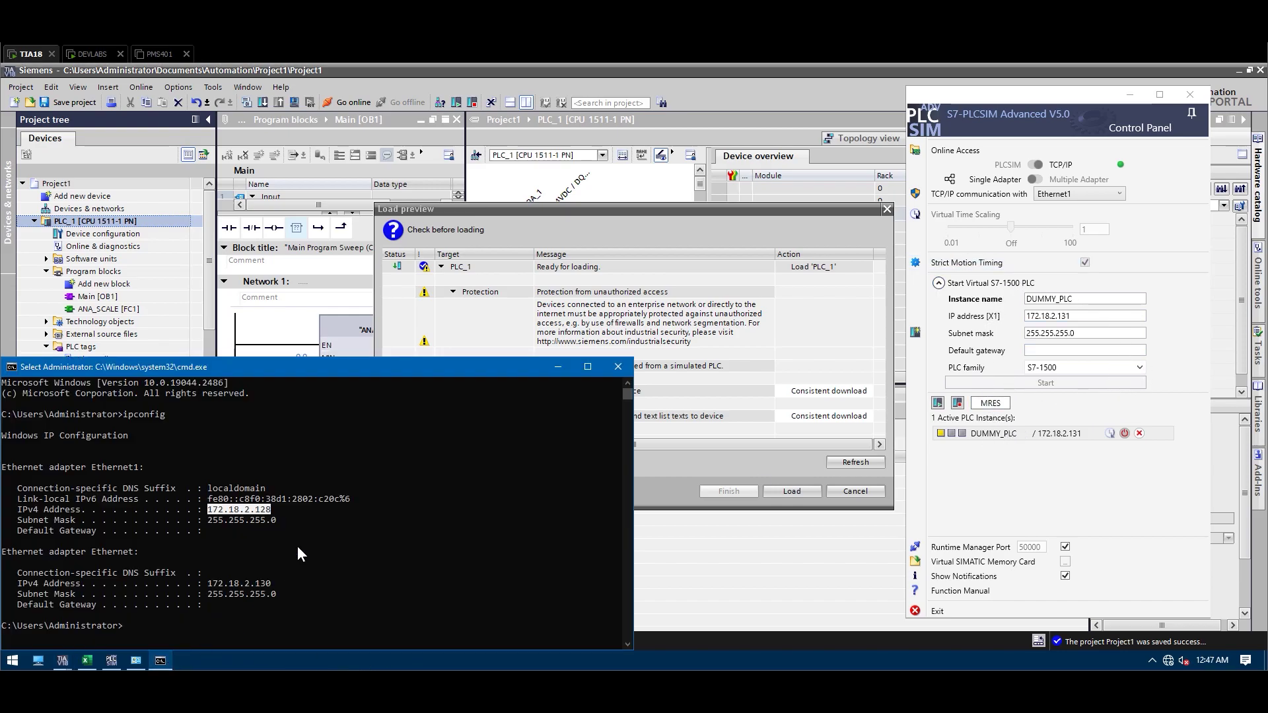
right_click(288, 620)
type("pin")
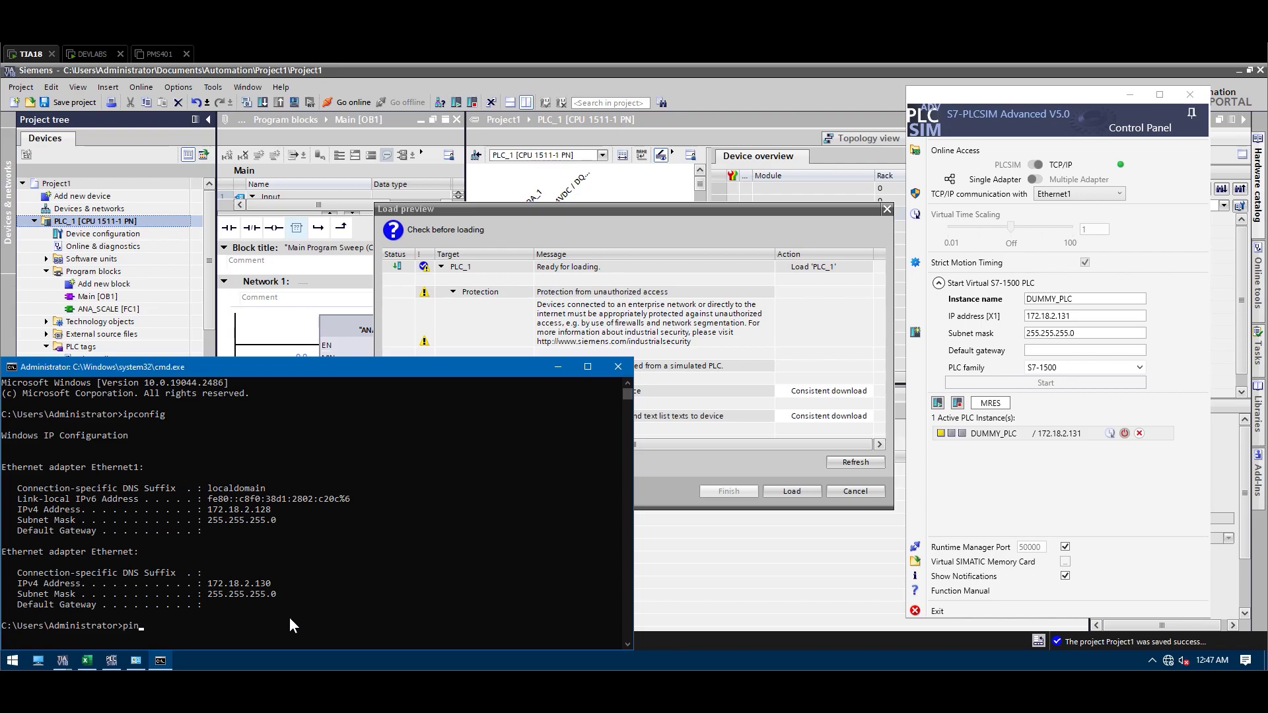
type("g 172.18.2.131 -t")
key("Return")
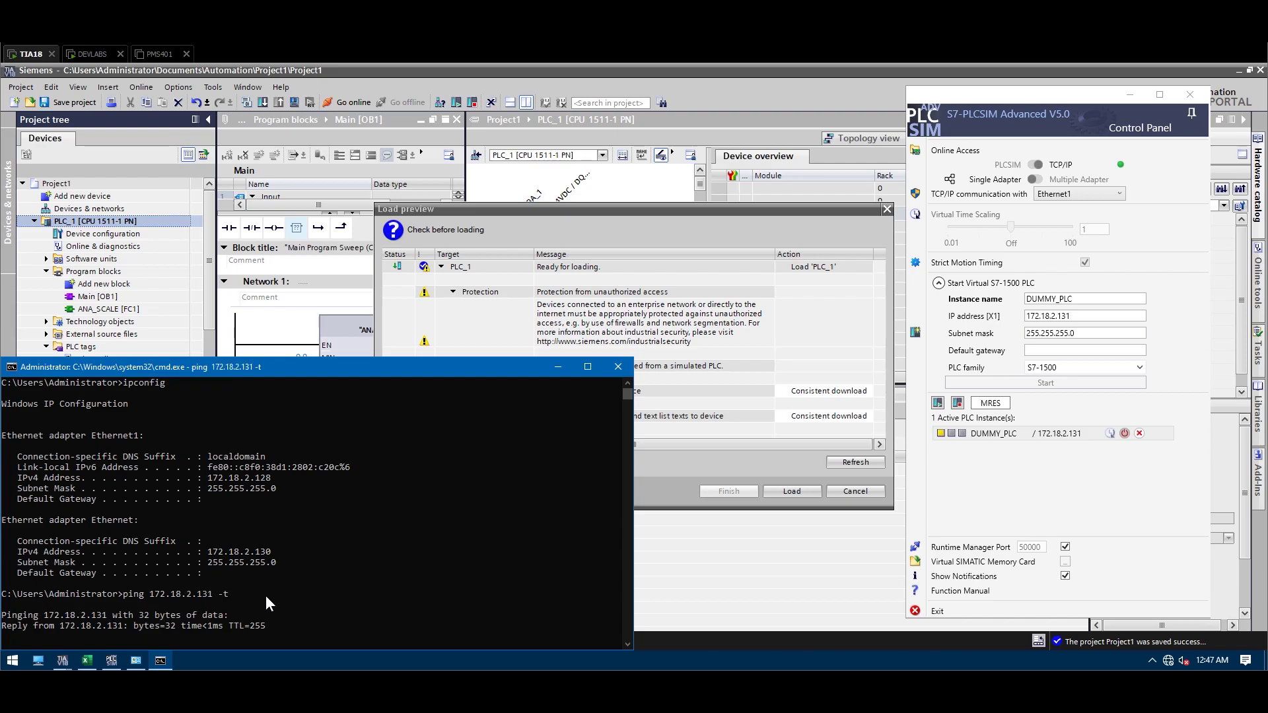
Step: Power the DUMMY_PLC instance off and on again in PLCSIM Advanced while the ping is running
left_click(990, 477)
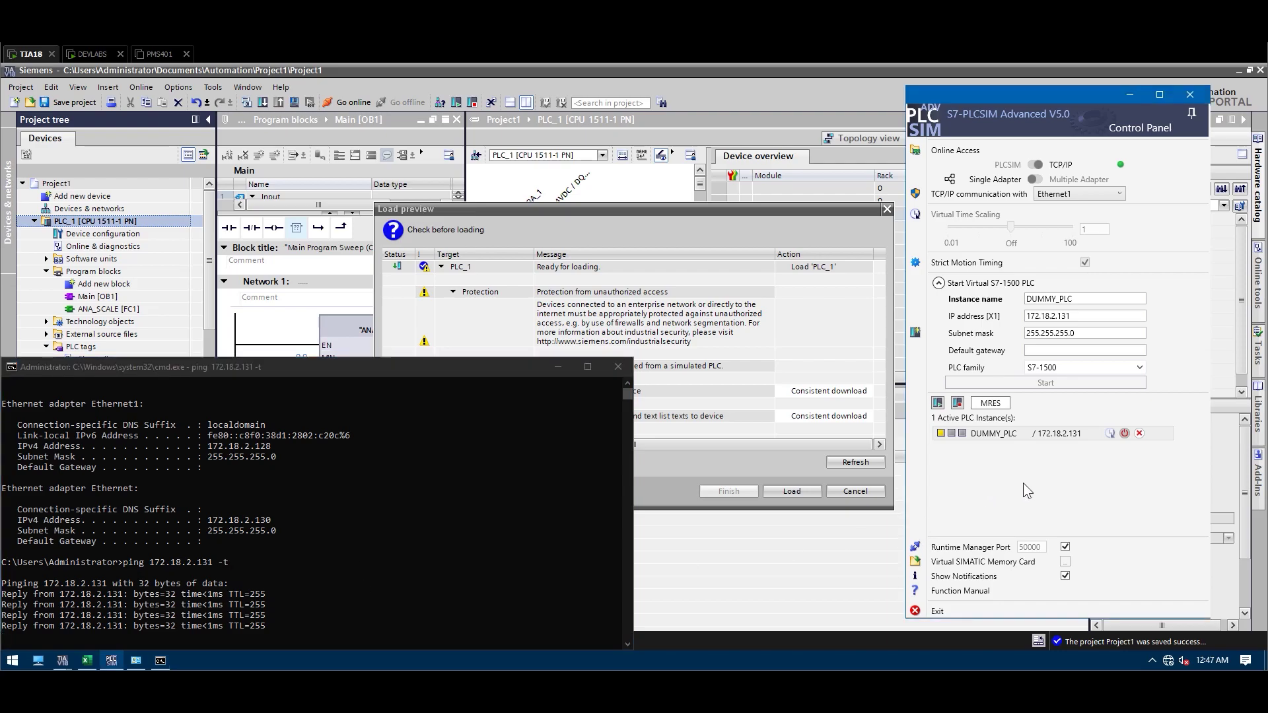
left_click(1125, 434)
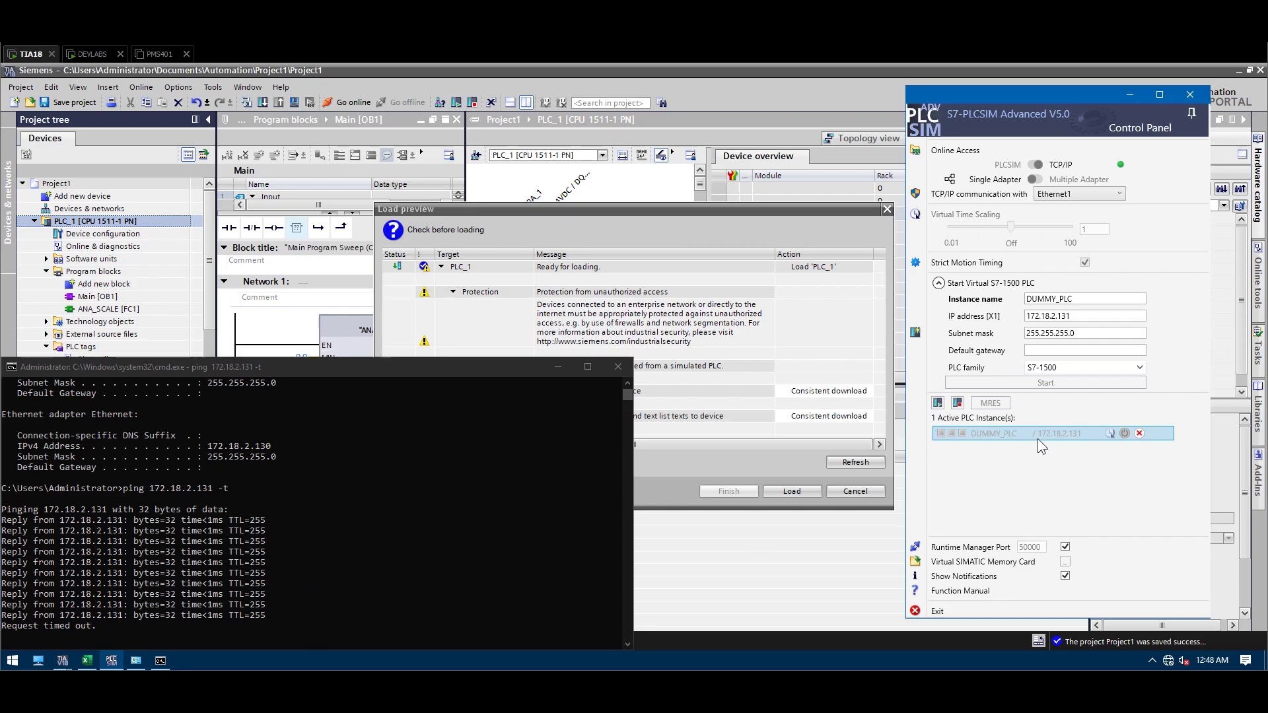
left_click(1125, 434)
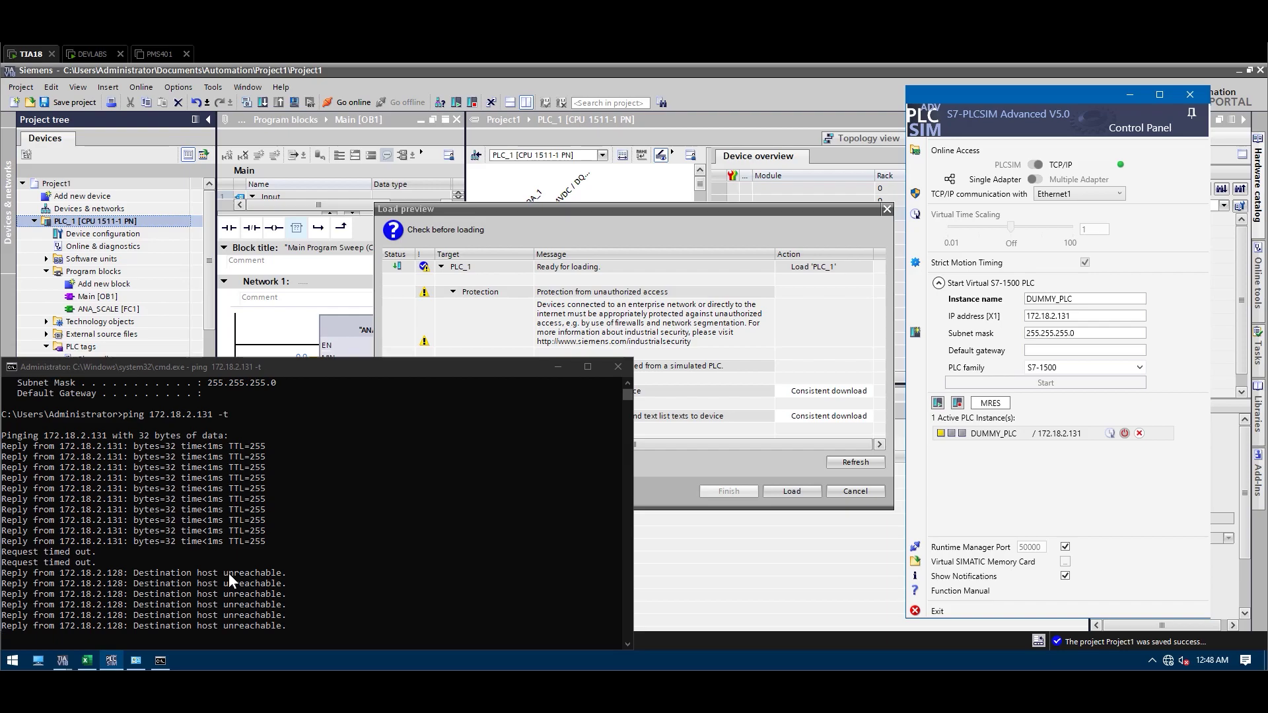
Step: Stop the running ping in the command prompt and restart the continuous ping to 172.18.2.131
left_click(374, 367)
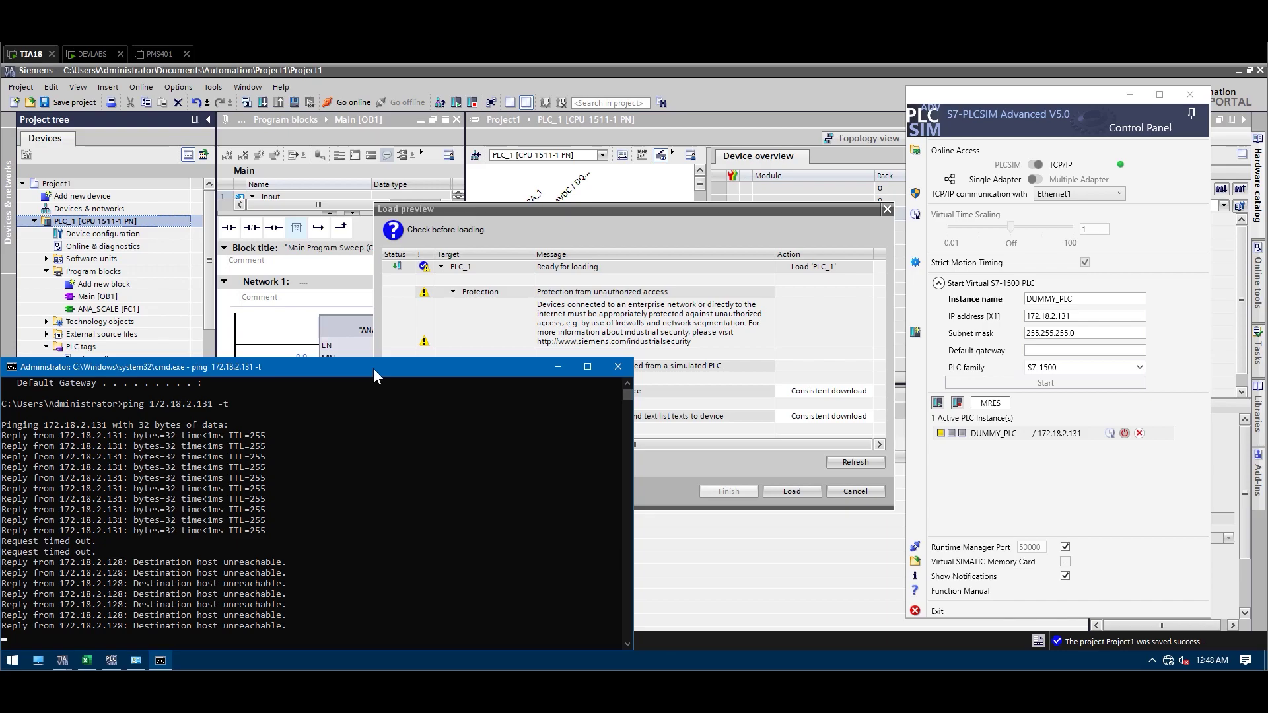
left_click(383, 495)
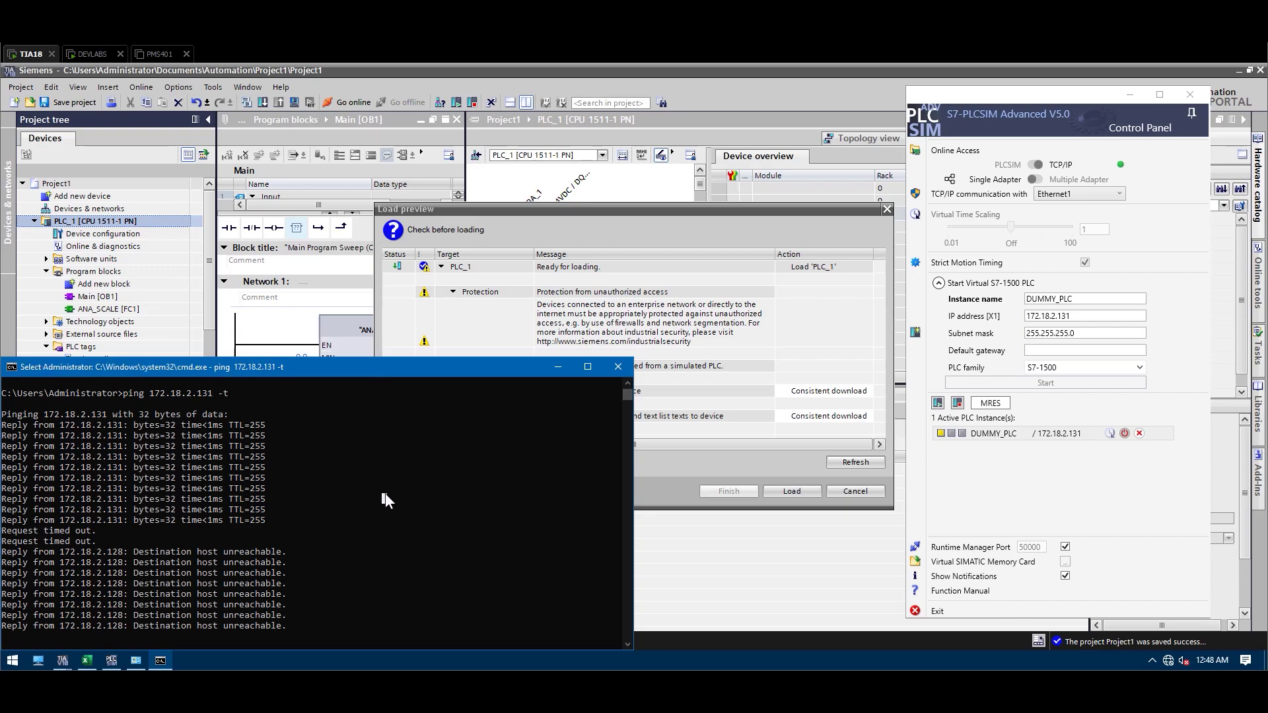
key("Escape")
key("ctrl+c")
key("Up")
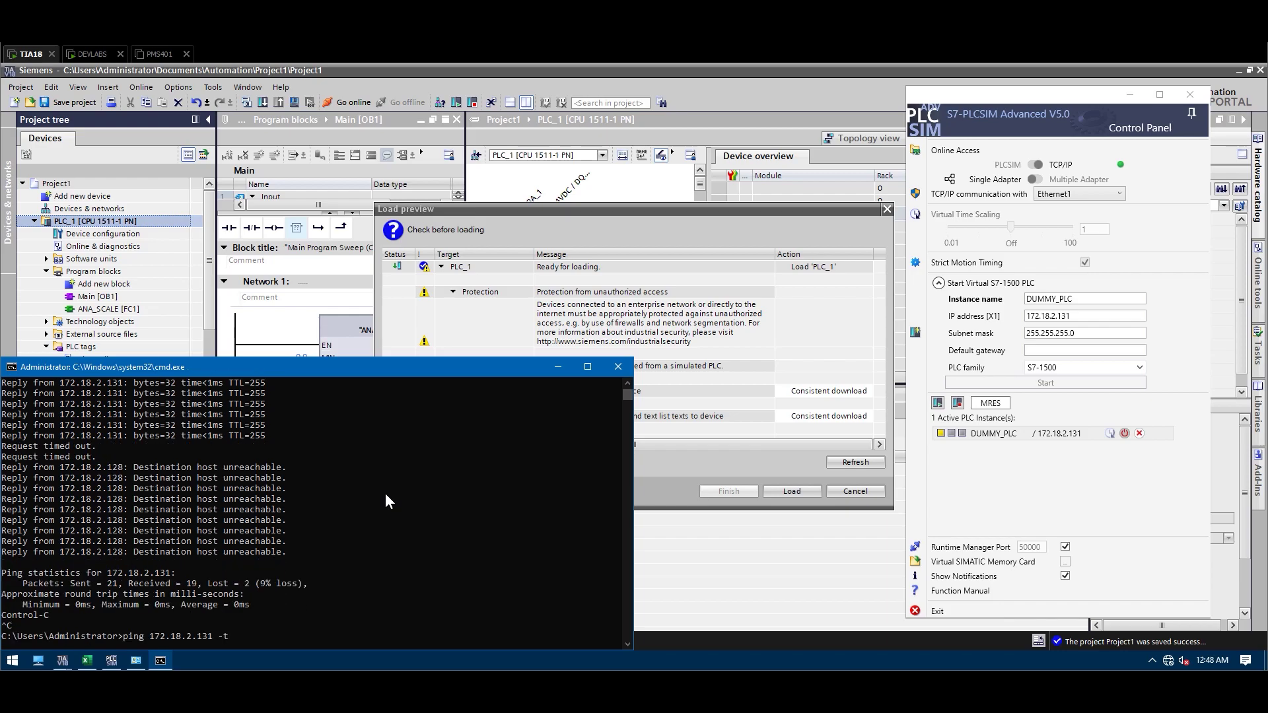
key("Return")
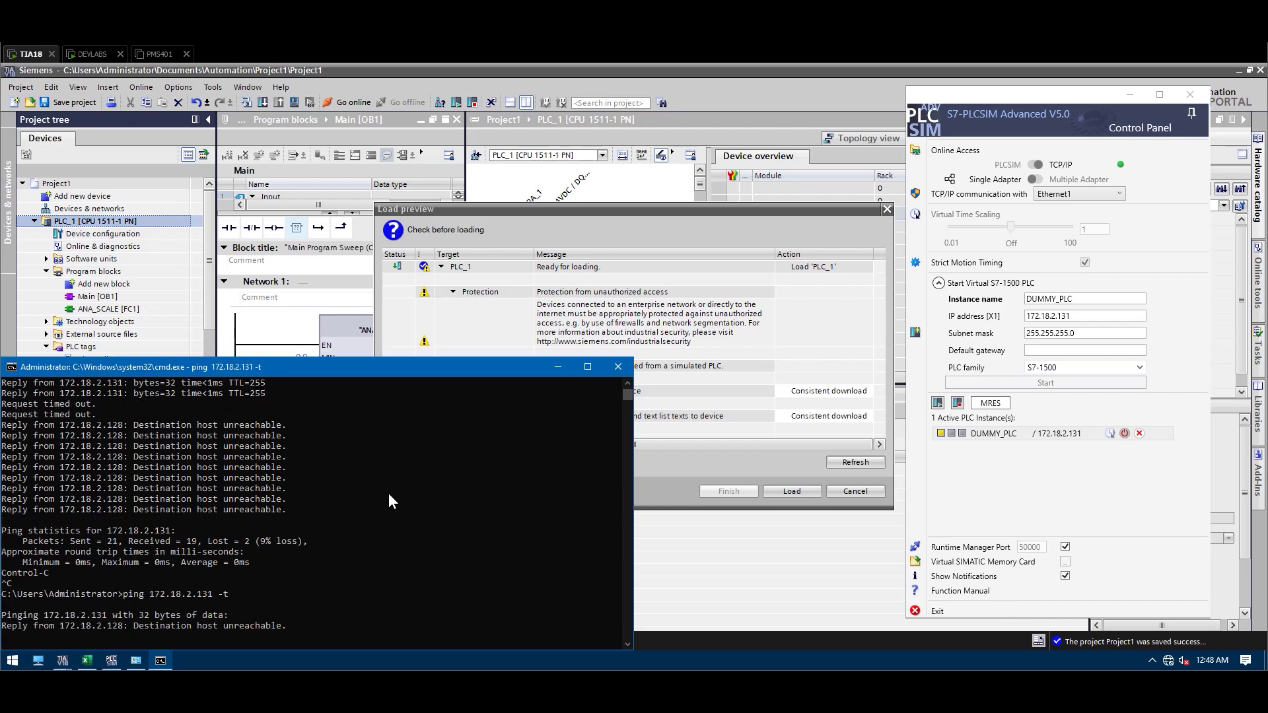
left_click(984, 481)
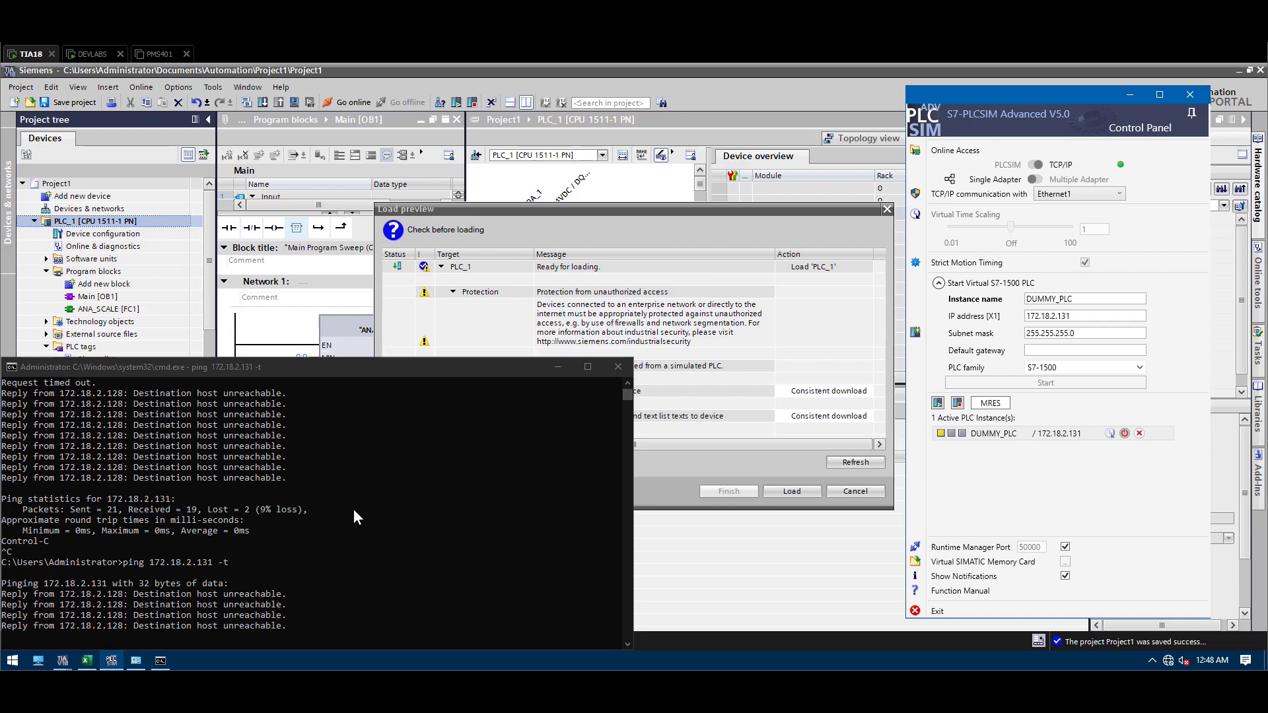
scroll(268, 518, "down", 2)
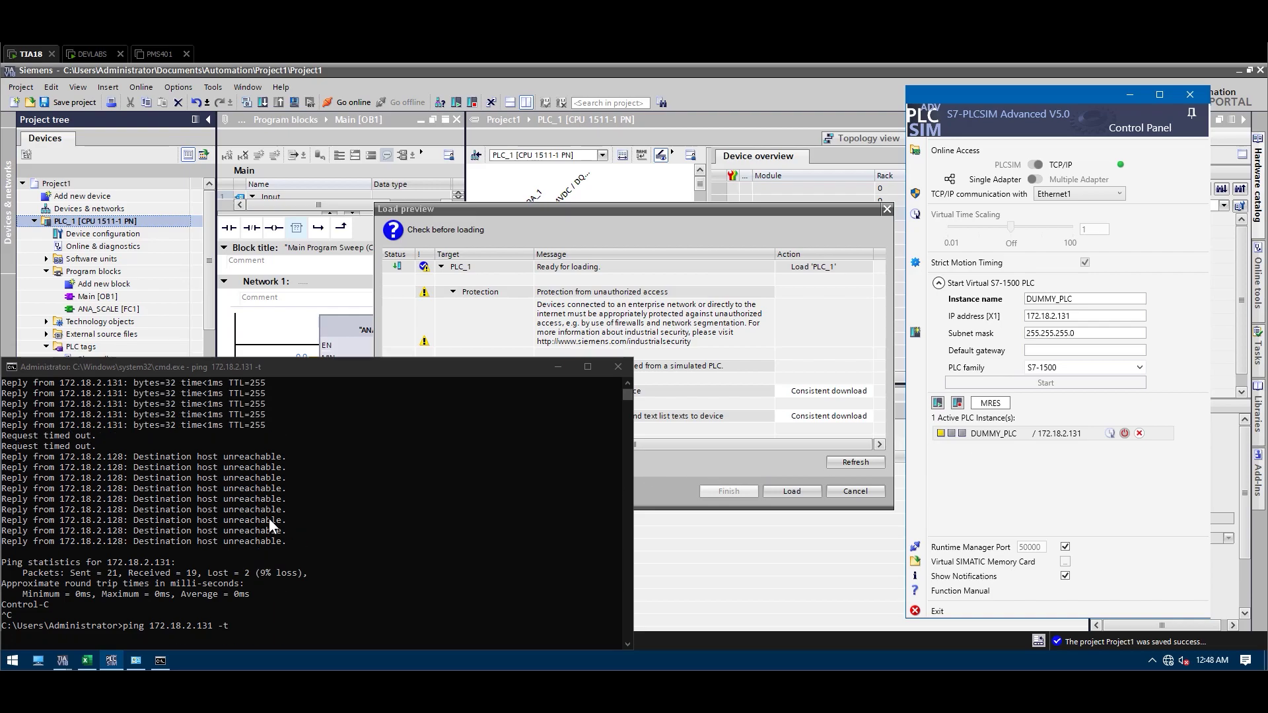
Step: Try to load PLC_1 from the load preview with consistent download for the text libraries, and close the load results
left_click(711, 465)
left_click(848, 417)
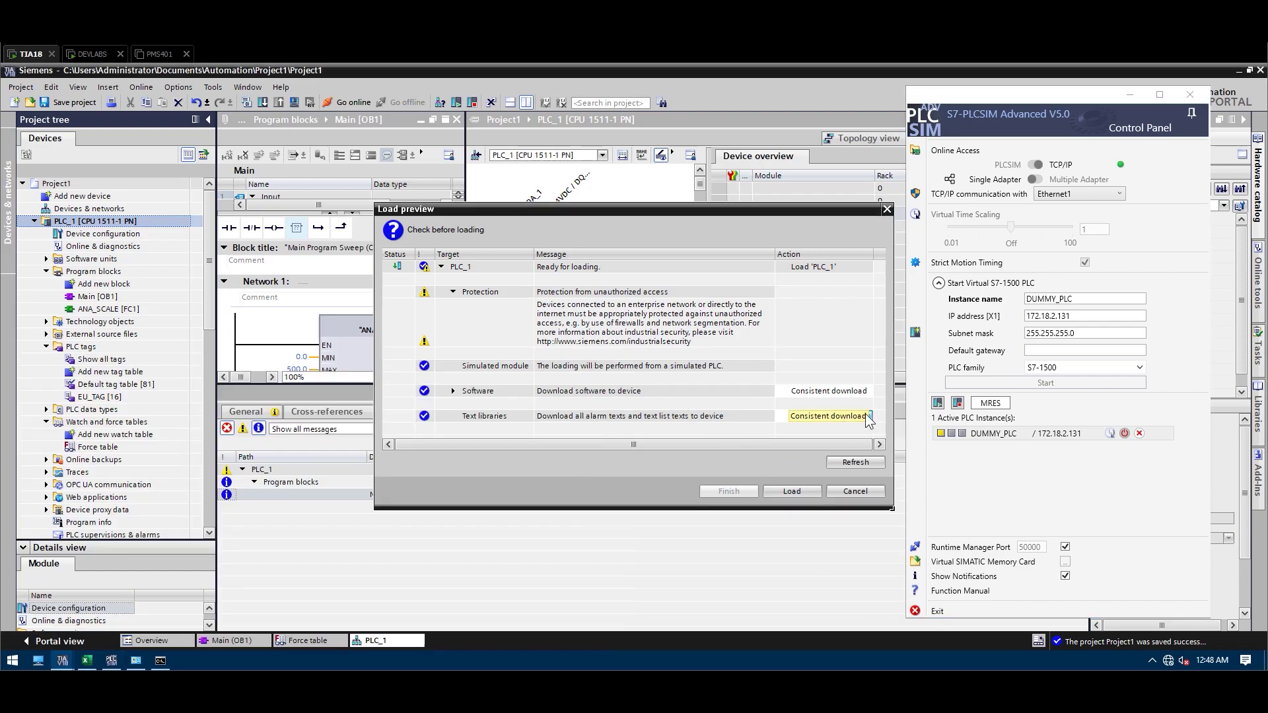
left_click(867, 416)
left_click(826, 427)
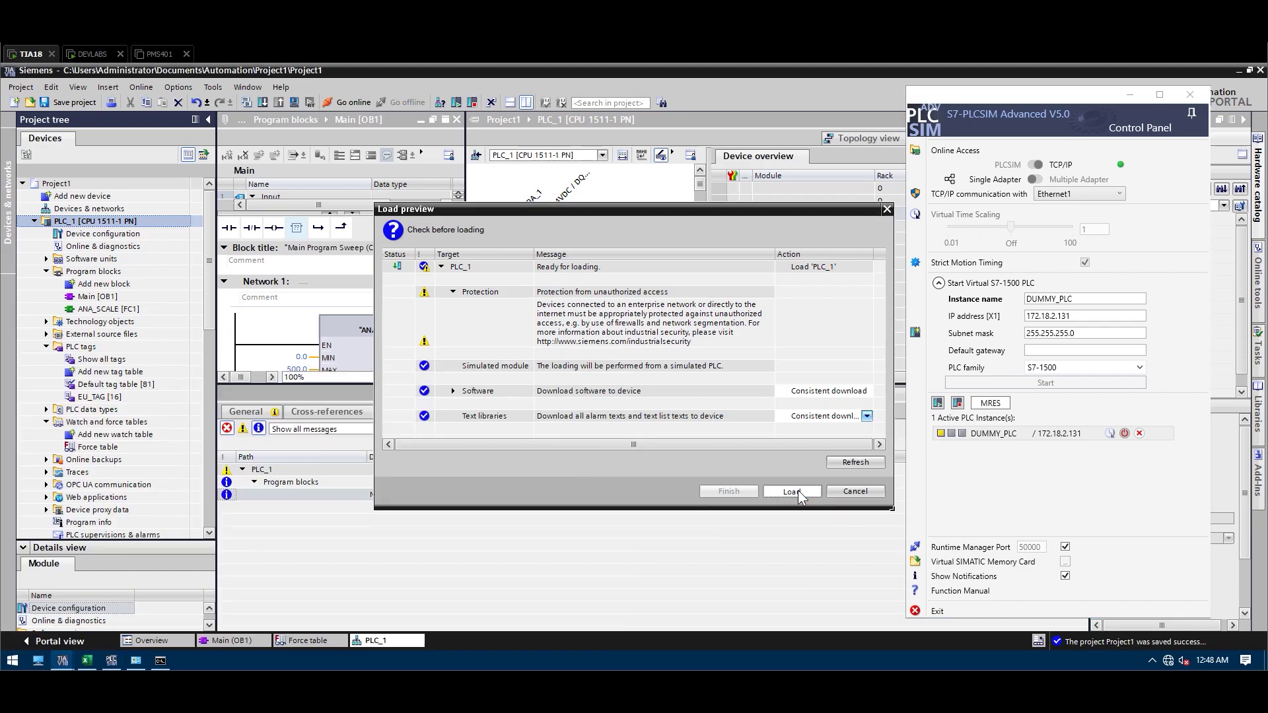
left_click(798, 490)
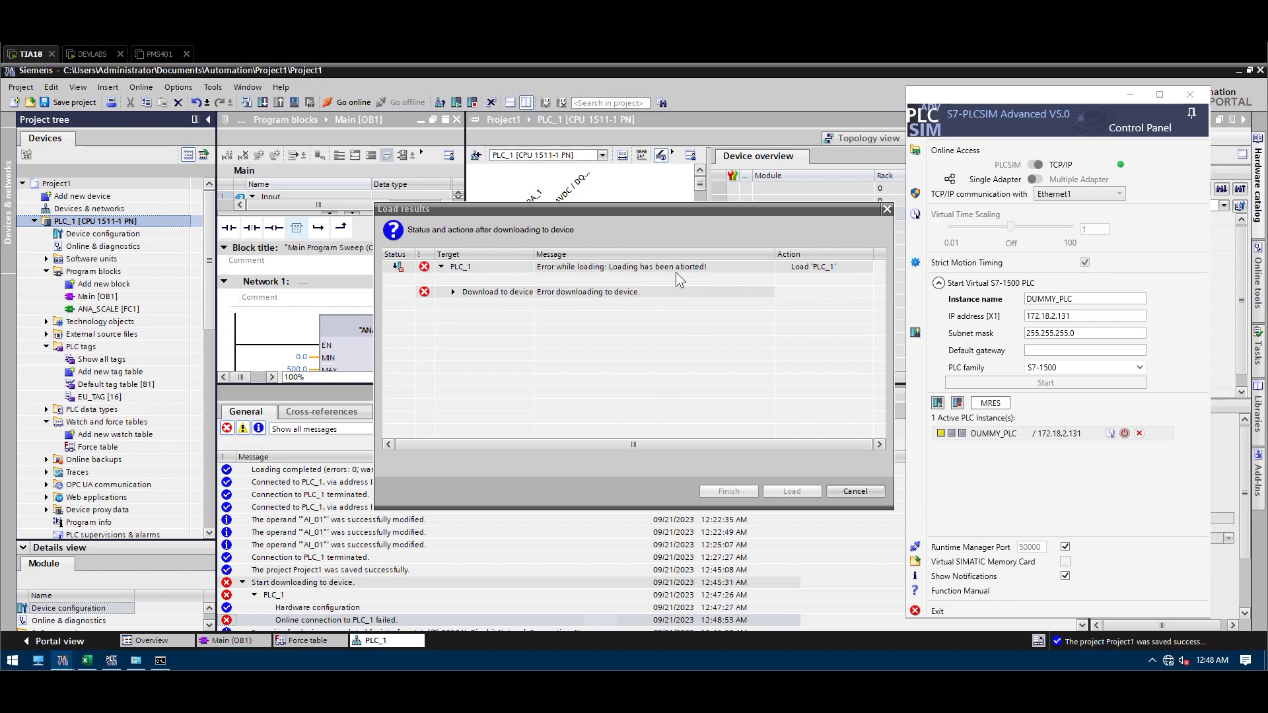
left_click(859, 492)
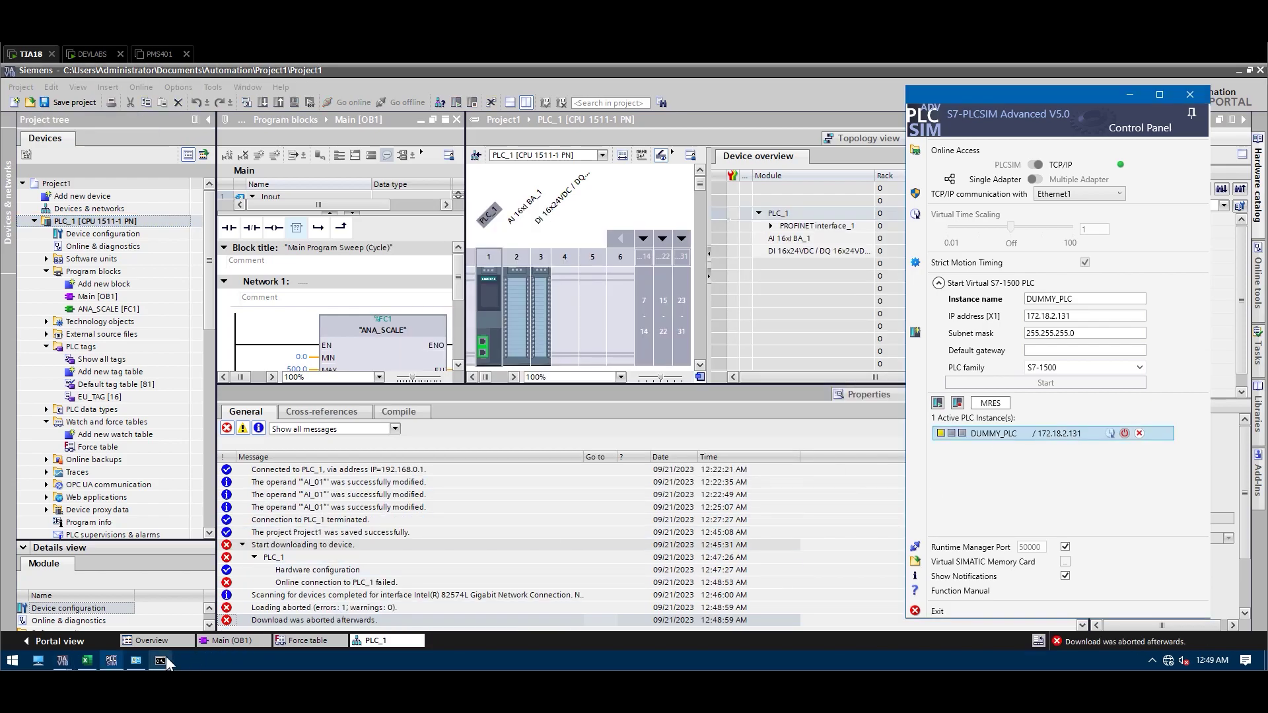
Step: Return to the command prompt, rerun ping 172.18.2.131 -t to recheck the simulated PLC, and minimize the prompt
left_click(165, 657)
key("ctrl+c")
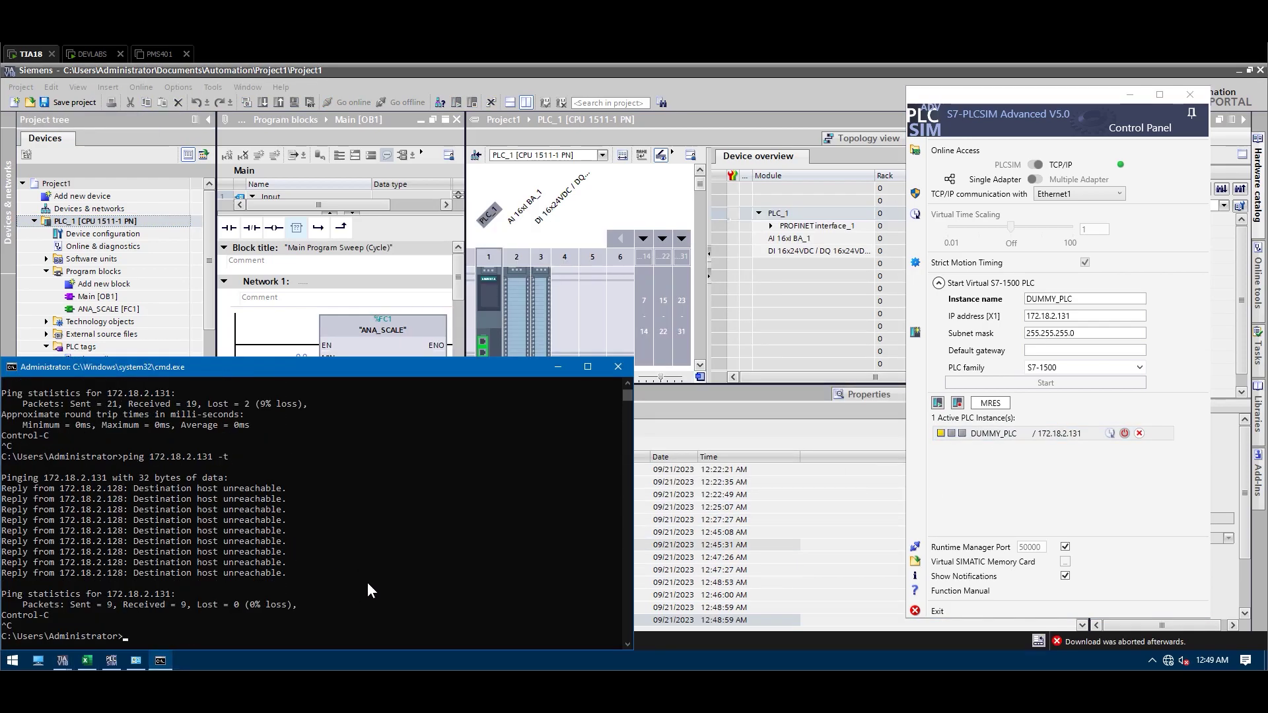
key("Up")
key("Return")
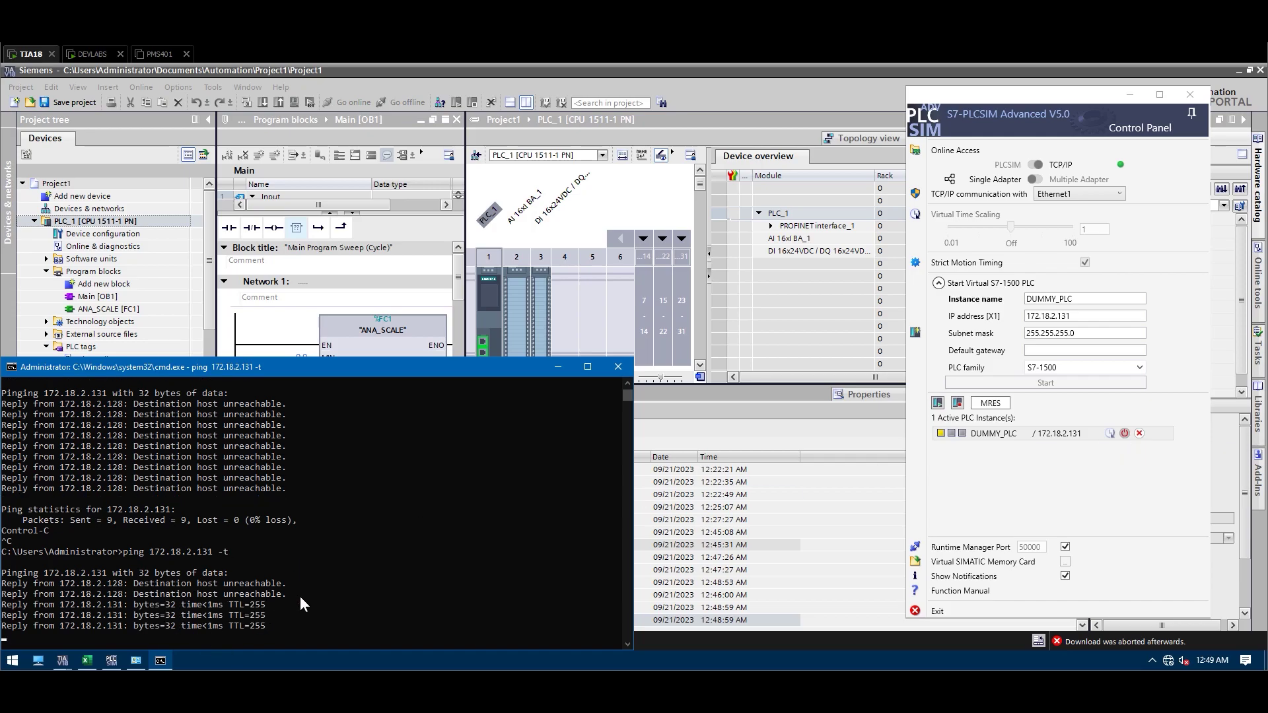
scroll(303, 587, "up", 3)
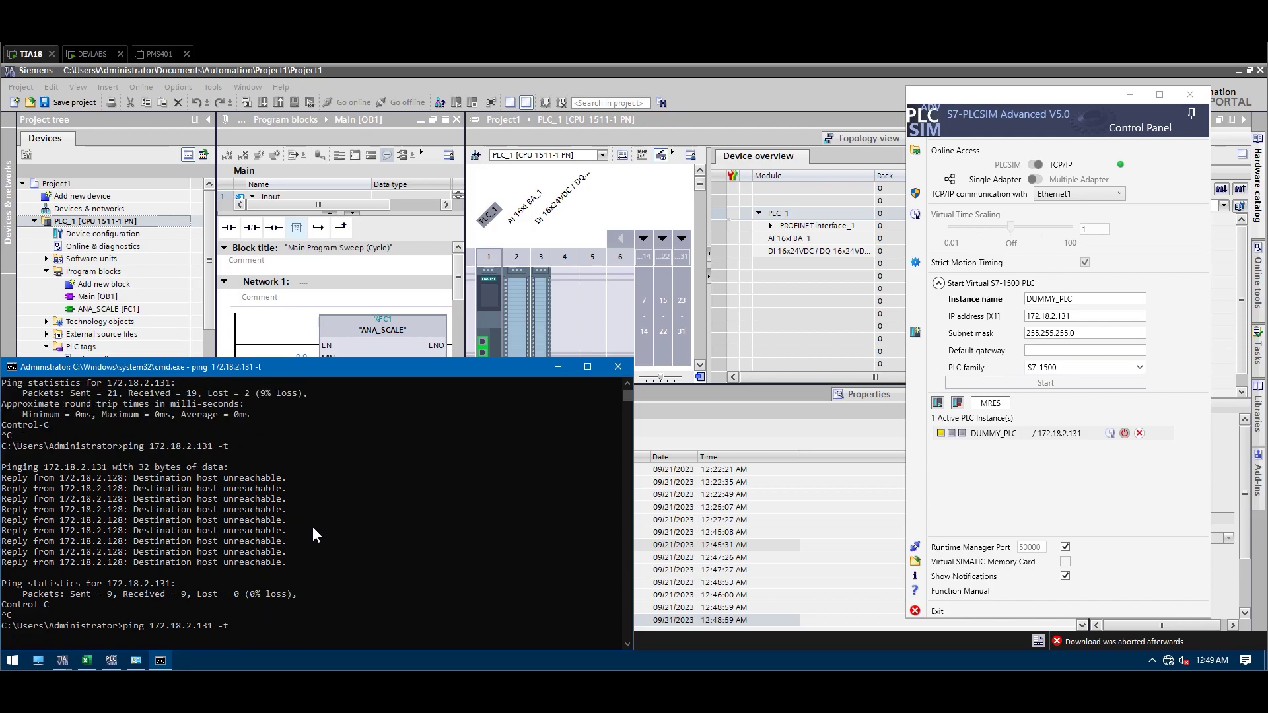
scroll(314, 526, "down", 6)
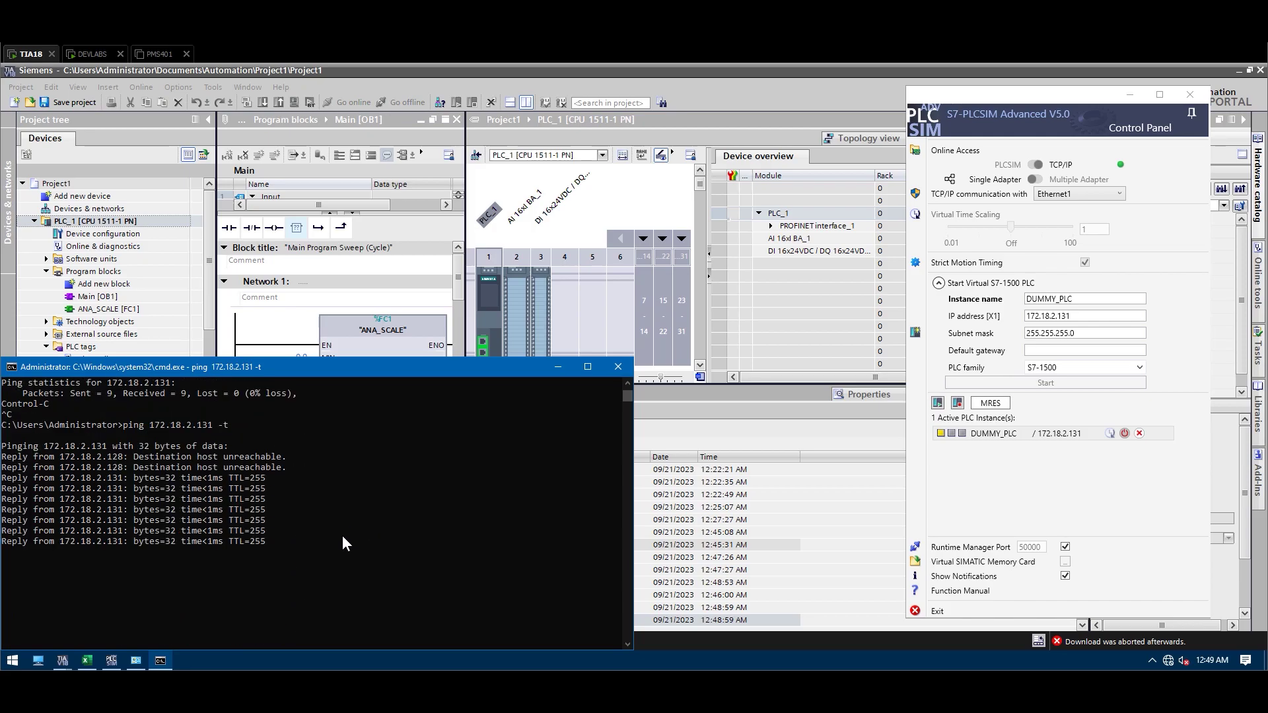
left_click(549, 370)
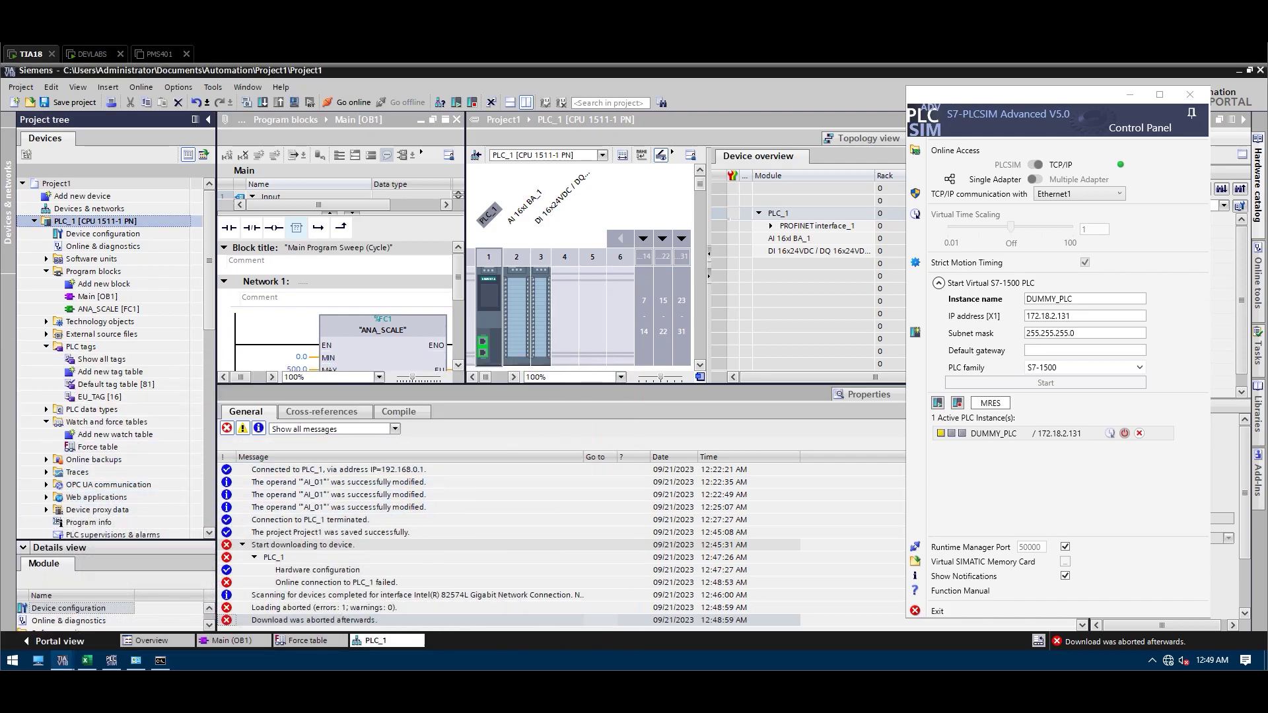
Step: Download PLC_1 to the device again, accepting the untrusted-device connection, and finish with the Start module action
left_click(140, 88)
left_click(165, 192)
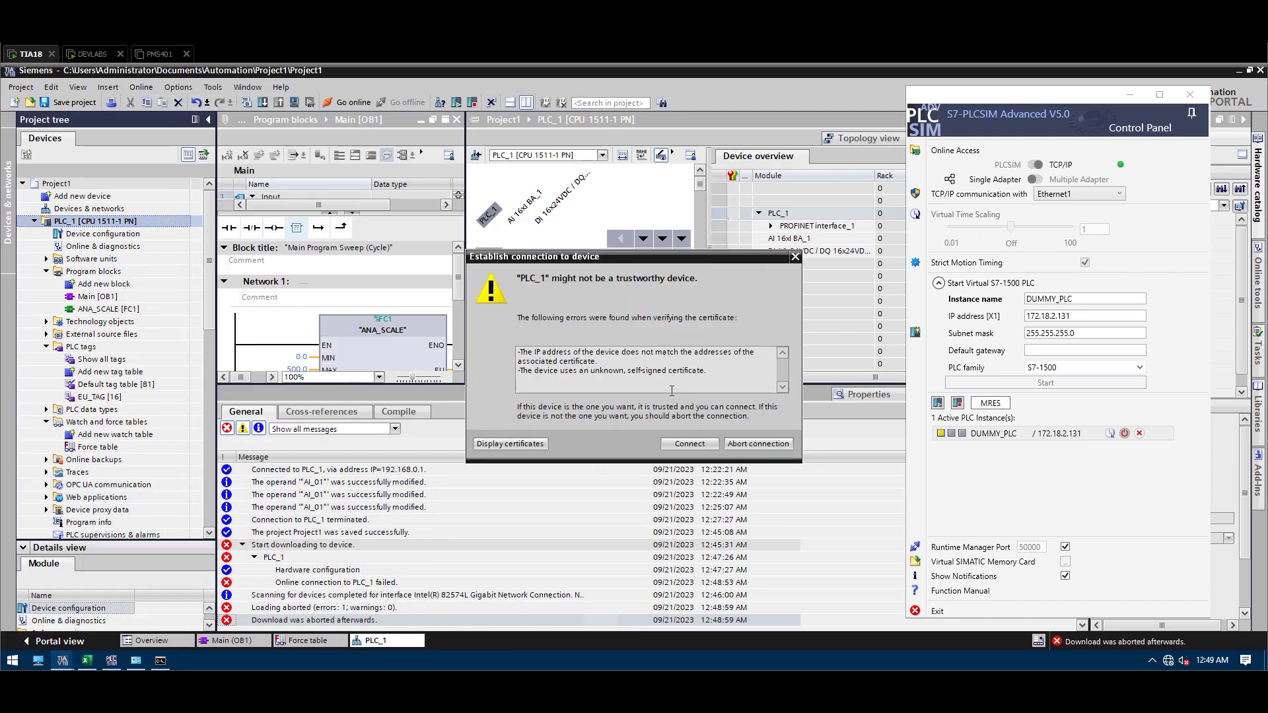
left_click(712, 442)
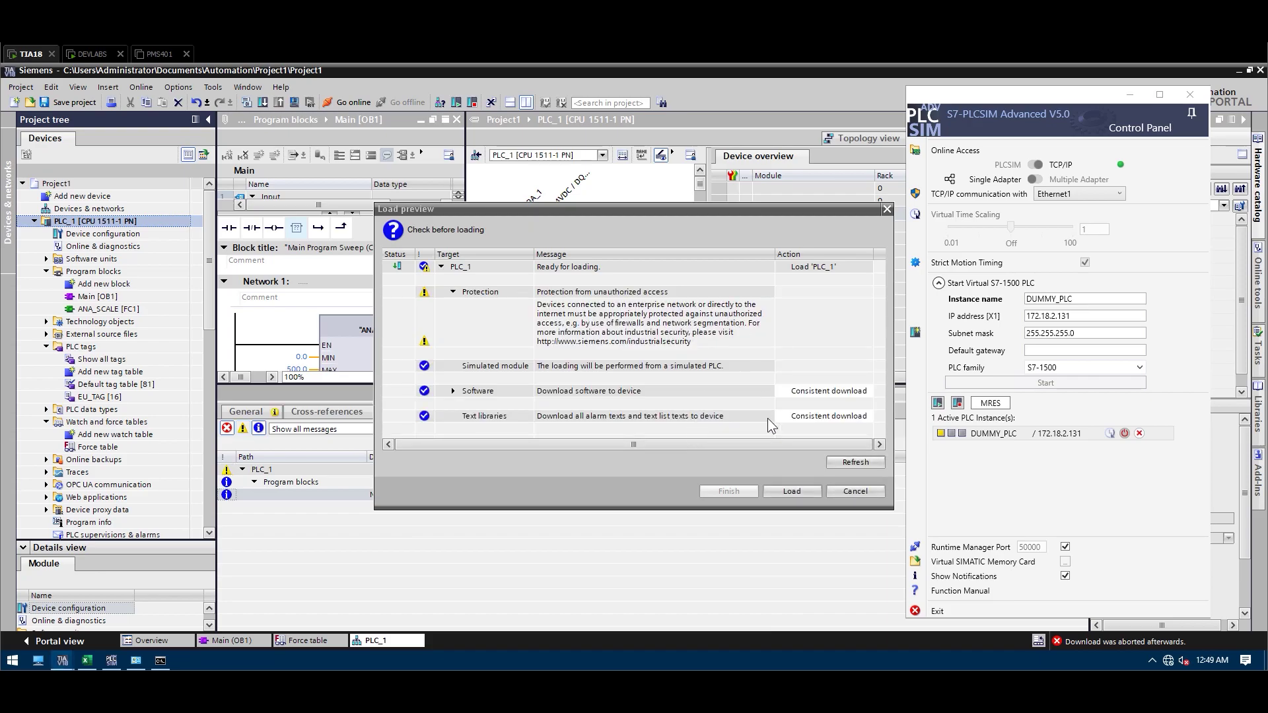
left_click(786, 492)
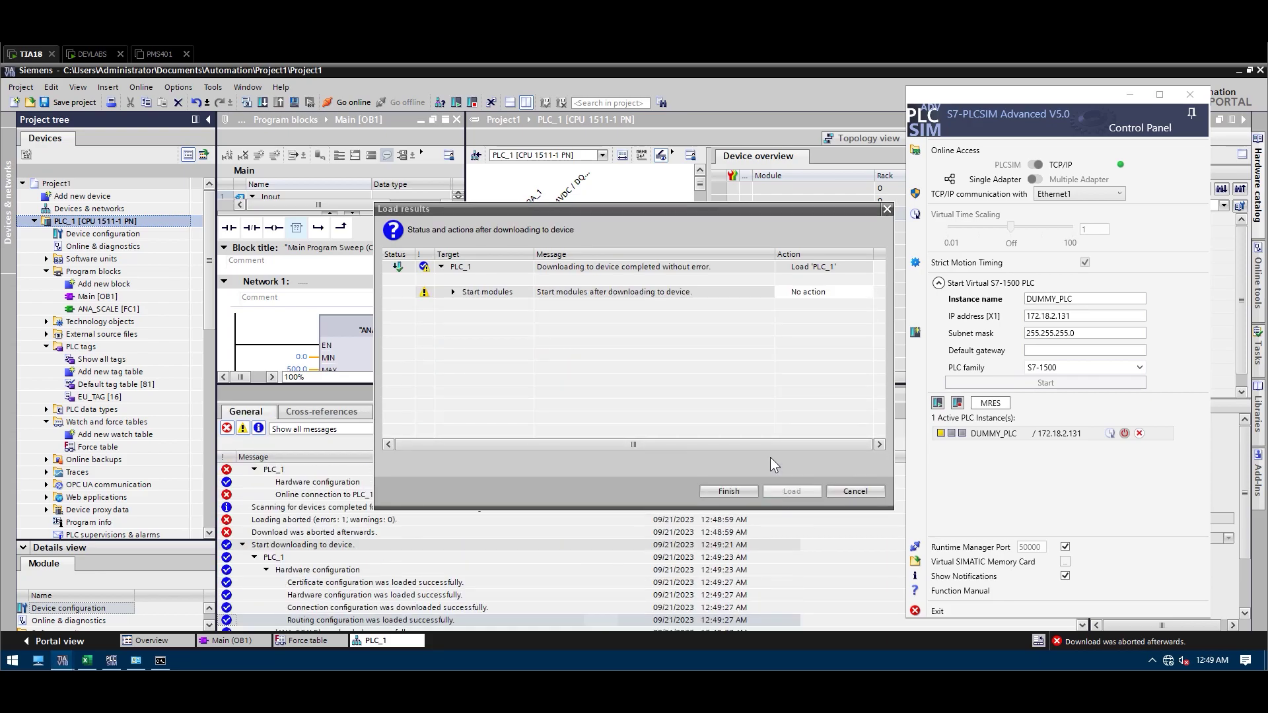
left_click(866, 292)
left_click(826, 315)
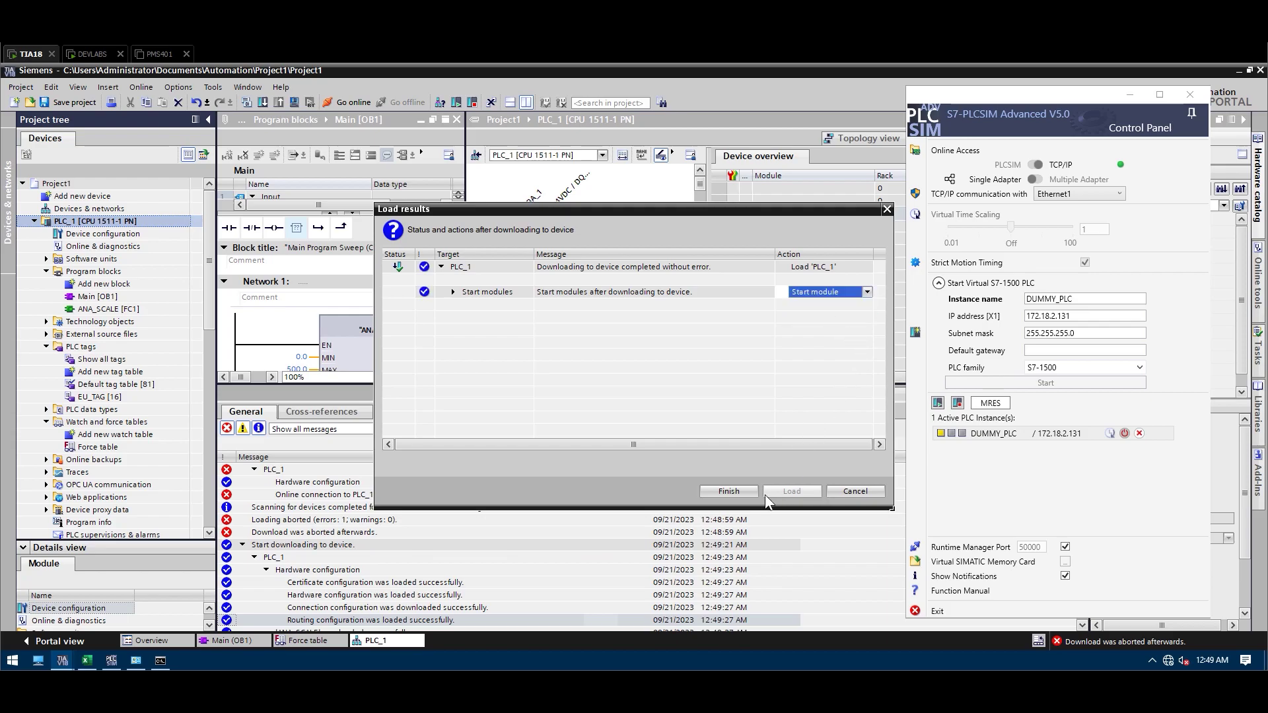
left_click(733, 492)
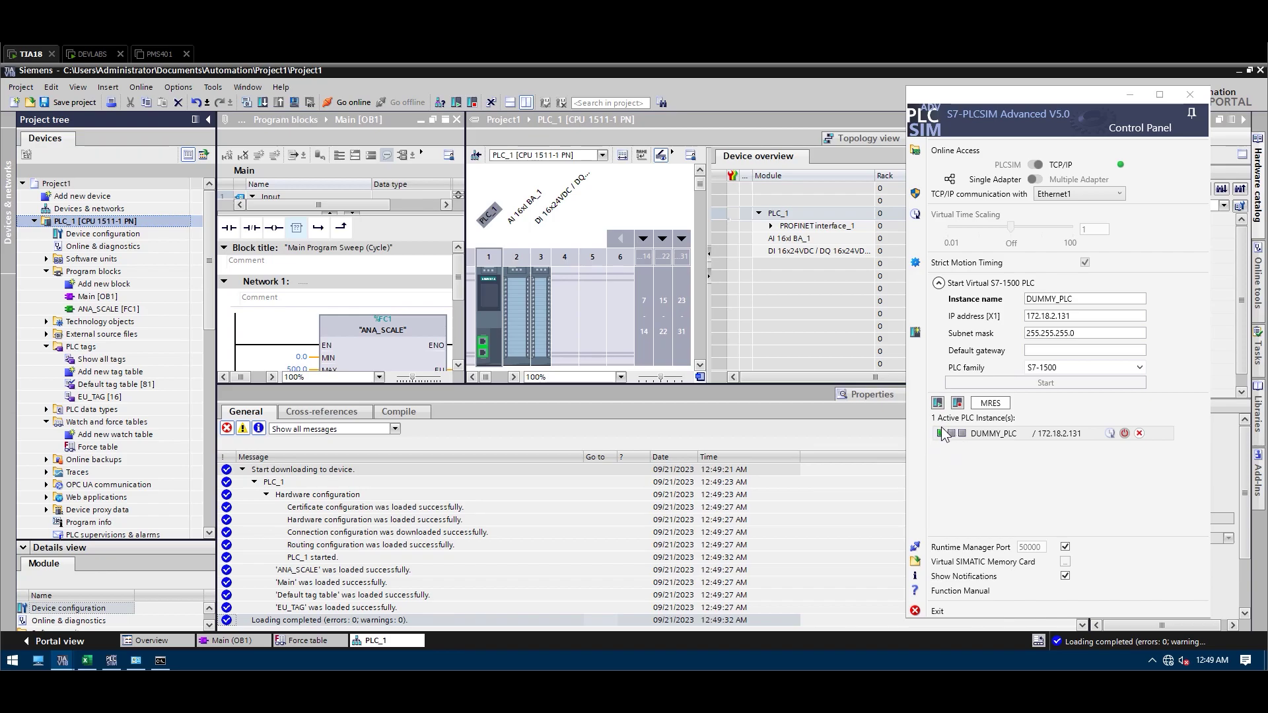
Step: Switch to the DEVLABS machine, ping the simulated PLC with ping 172.18.2.131 -t, and minimize the command prompt
left_click(92, 55)
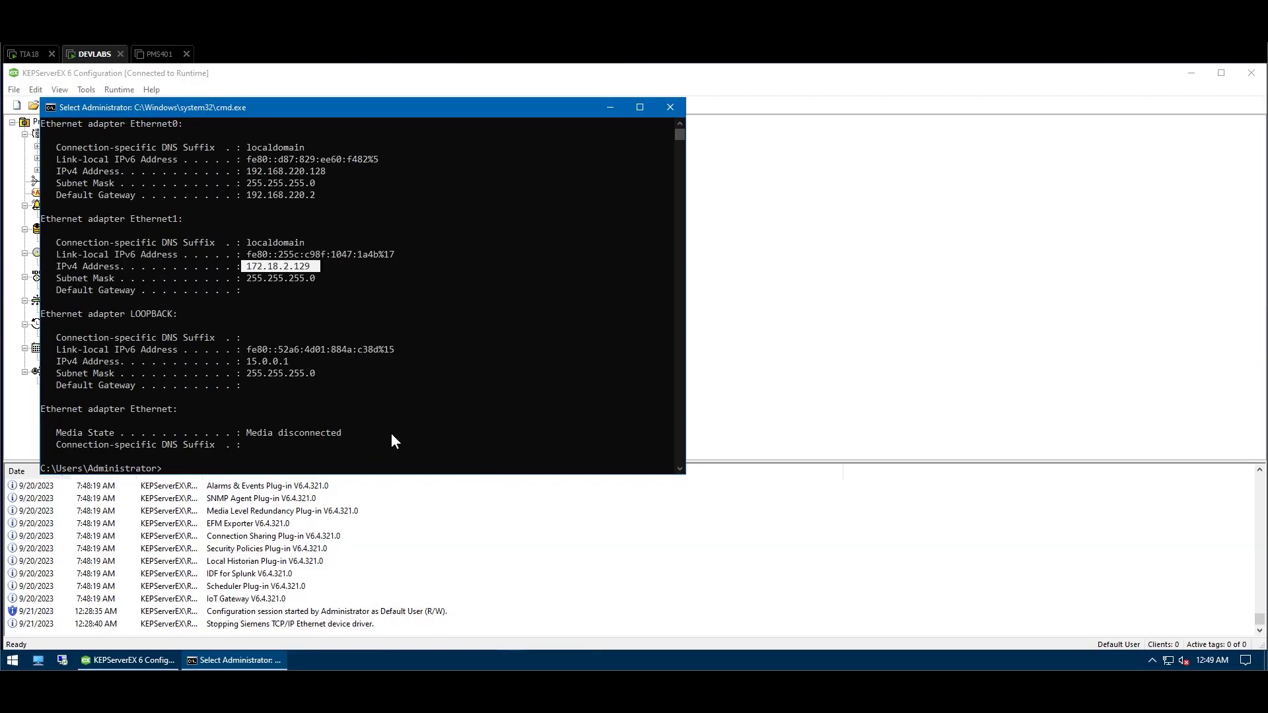
key("ctrl+c")
type("ping")
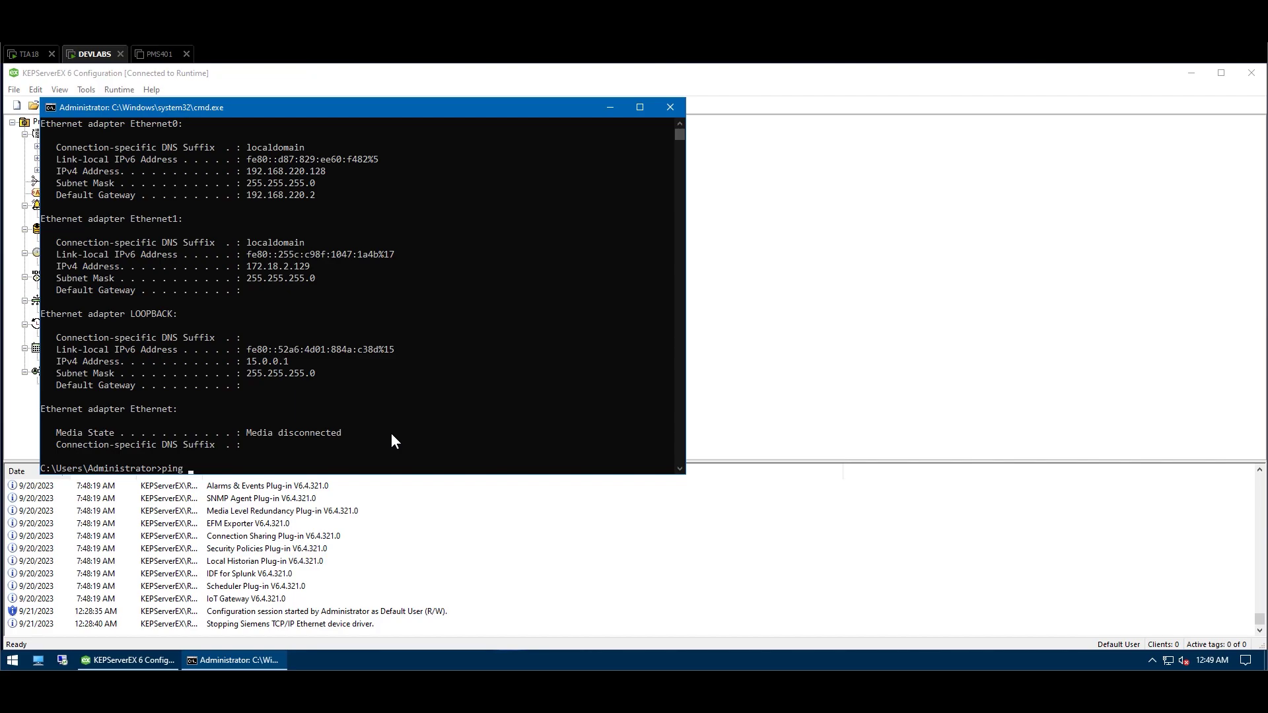
type(" 172.18.2.131 -t")
key("Return")
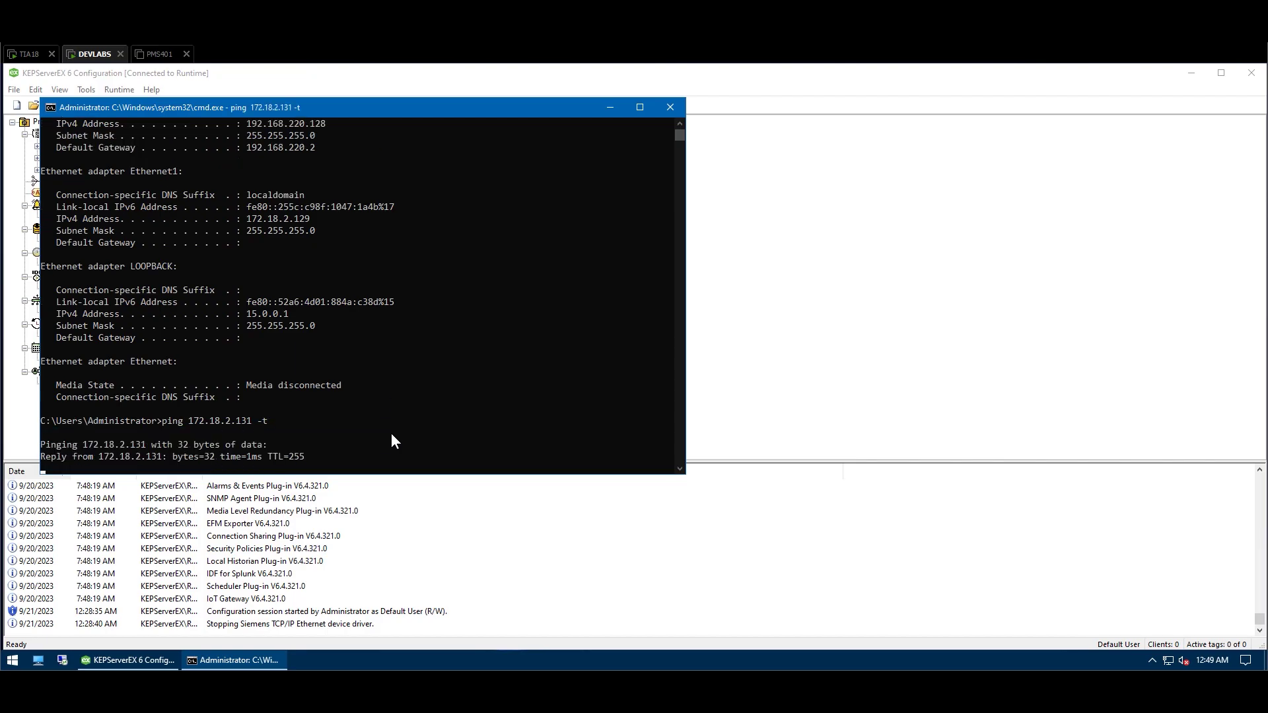
left_click(610, 110)
Step: Back on TIA18, hide PLCSIM Advanced, arrange a wider Main [OB1] beside the force table, and go online with PLC_1
left_click(31, 53)
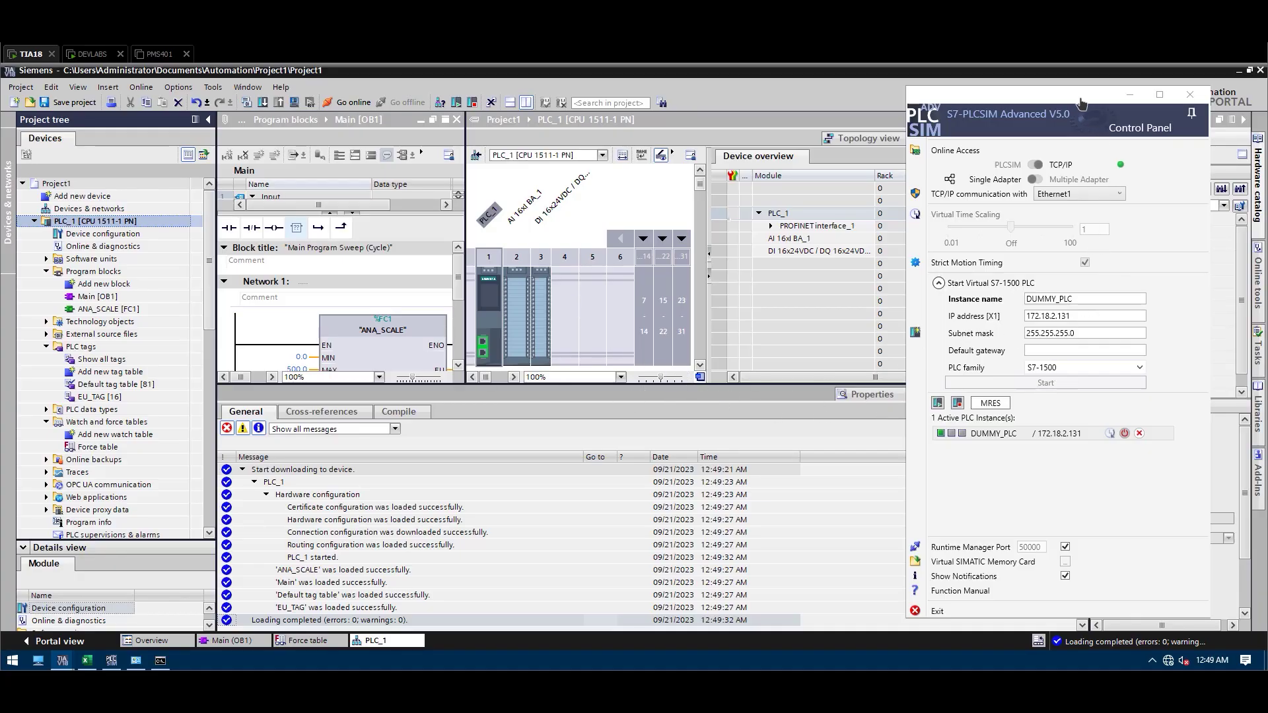
left_click(1131, 95)
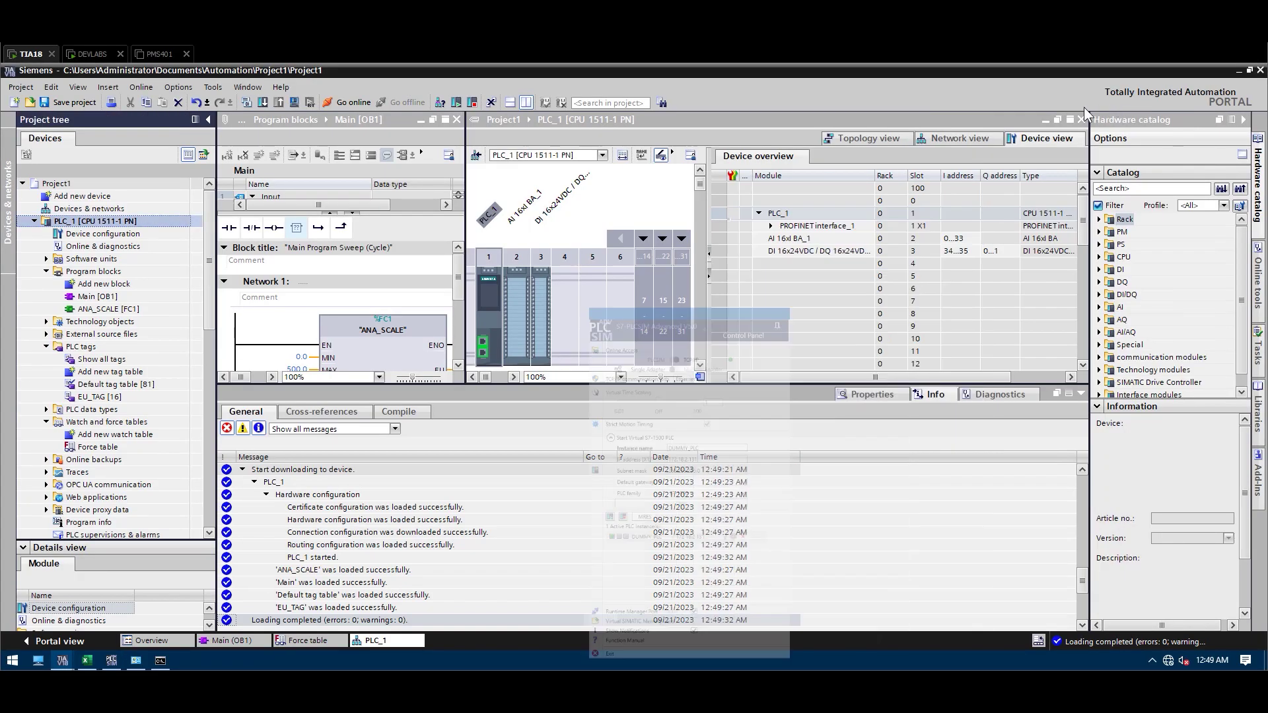
left_click_drag(586, 447, 585, 536)
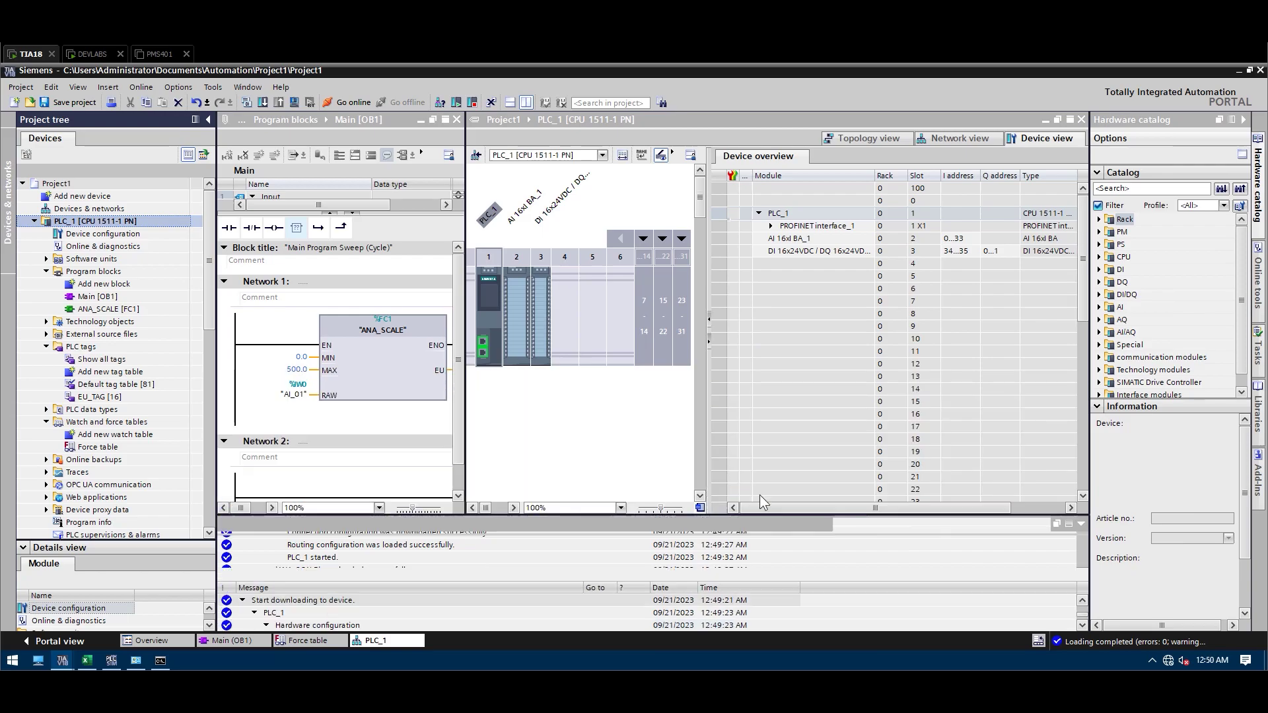
left_click(1081, 120)
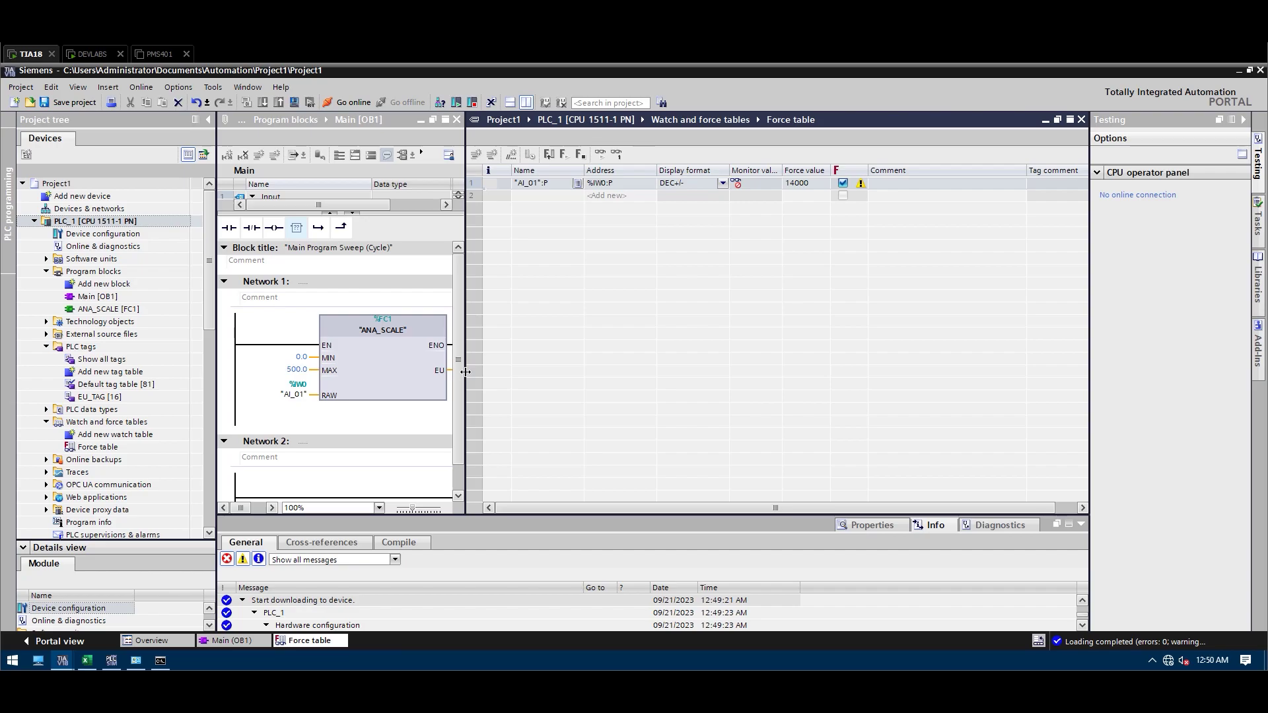
left_click_drag(466, 372, 553, 373)
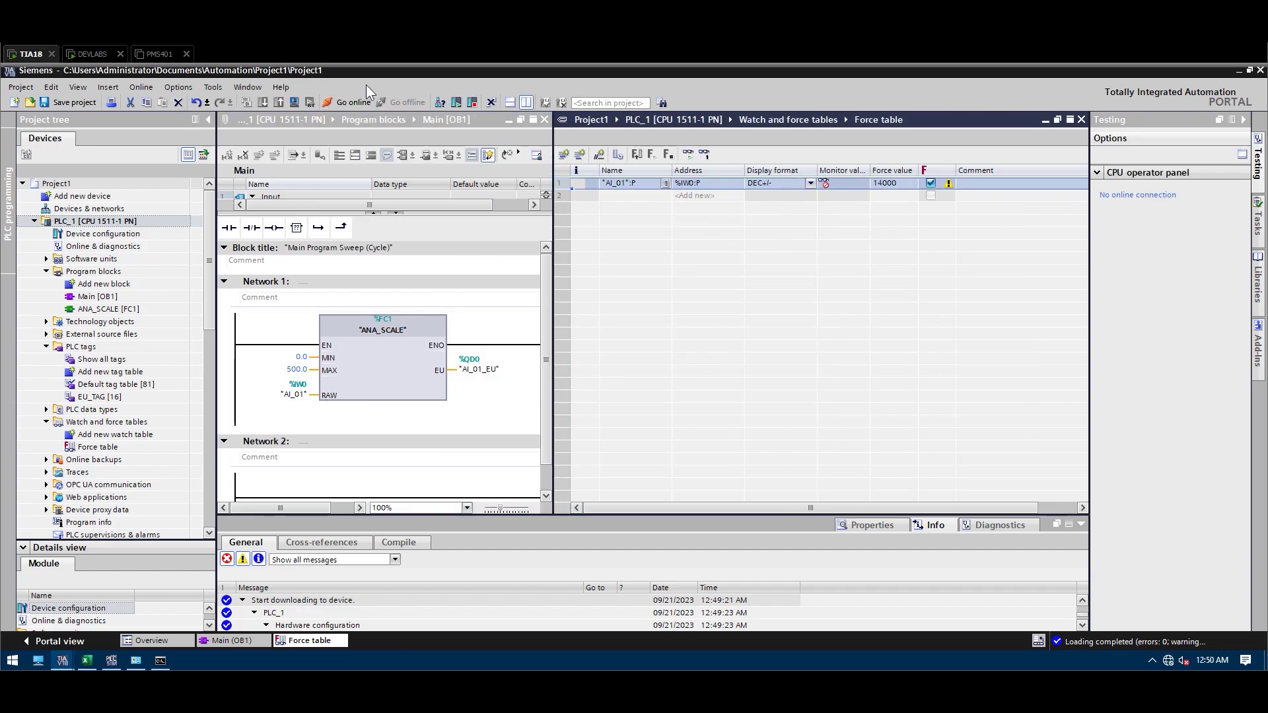
left_click(348, 103)
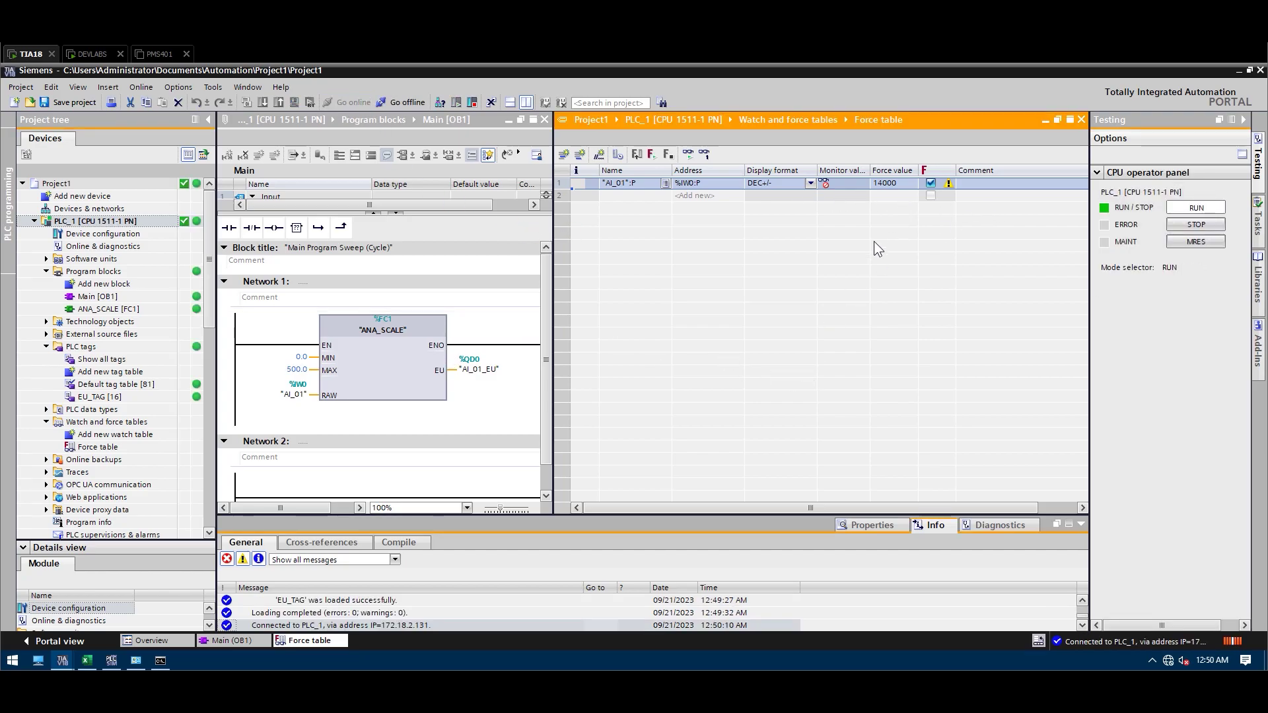
Step: In KEPServerEX on DEVLABS, start a new channel under Connectivity with the Siemens TCP/IP Ethernet driver
left_click(99, 54)
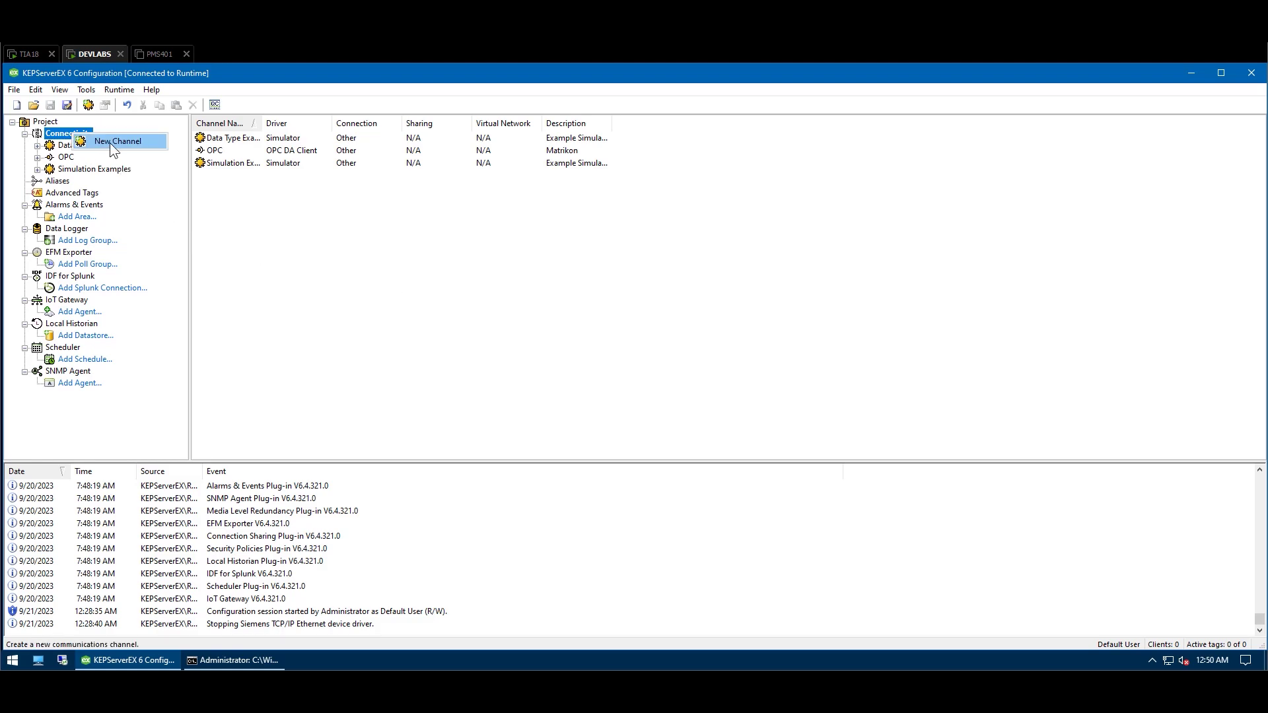
double_click(72, 135)
left_click(555, 305)
scroll(646, 411, "down", 4)
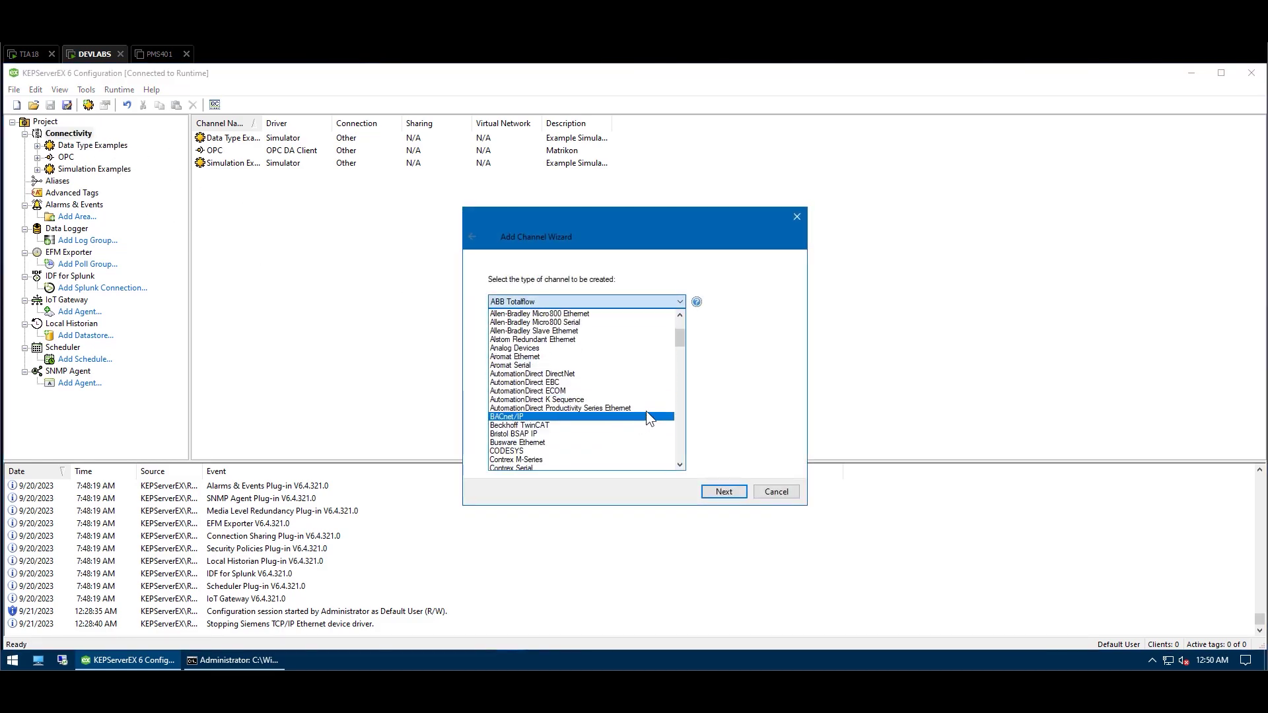
left_click_drag(680, 342, 688, 424)
left_click(563, 382)
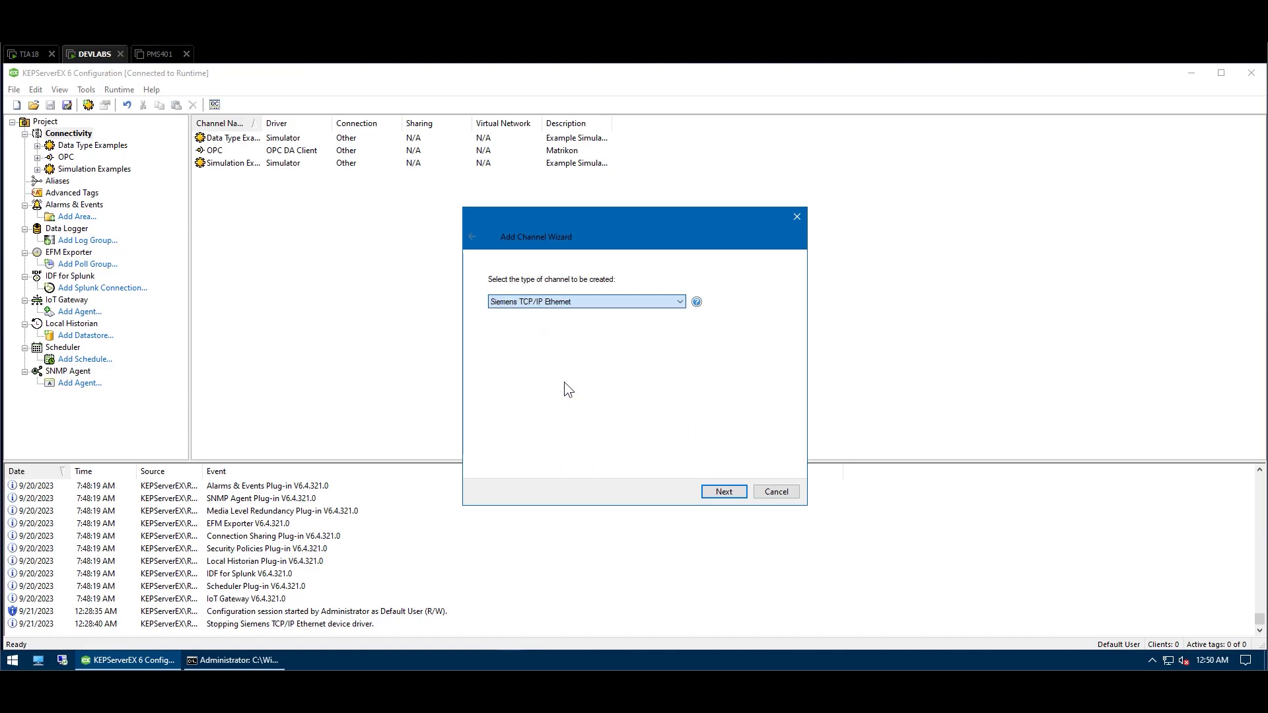
left_click(716, 489)
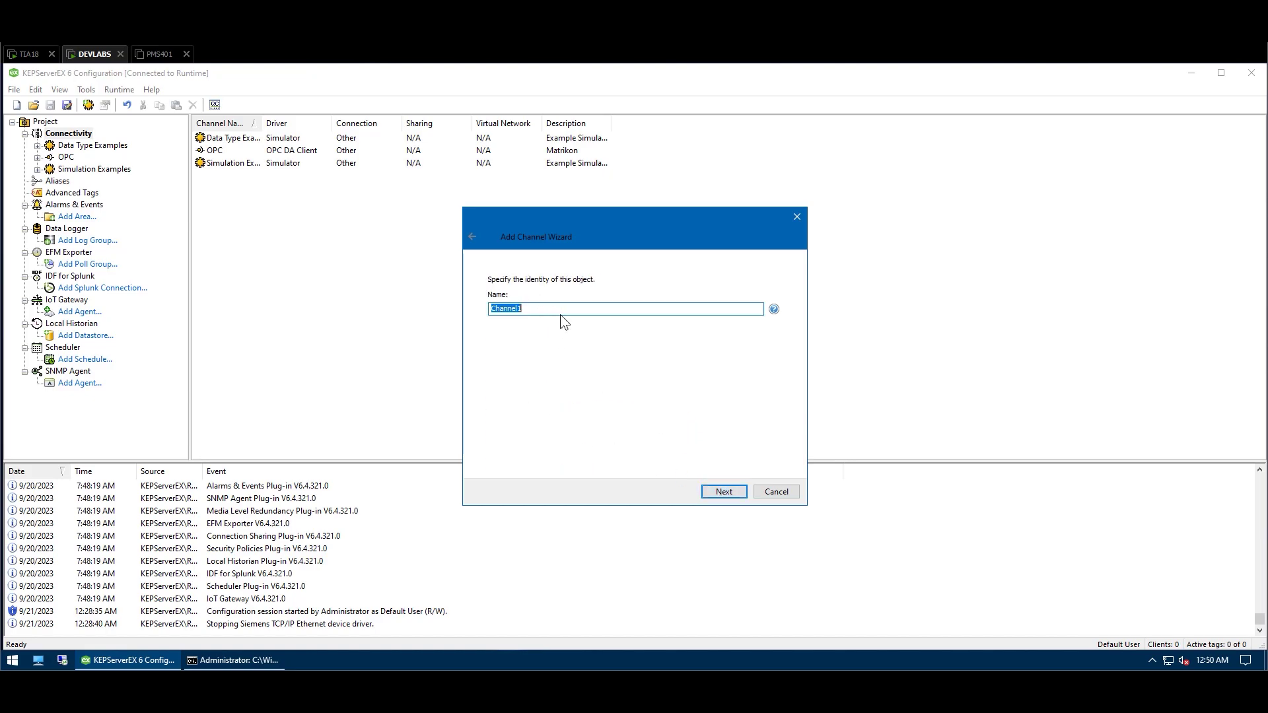
Step: Name the new channel 01_S7-15 and continue to the network adapter setting
type("01_SIEMEN")
key("BackSpace")
key("BackSpace")
key("BackSpace")
key("BackSpace")
type("7-15")
key("Return")
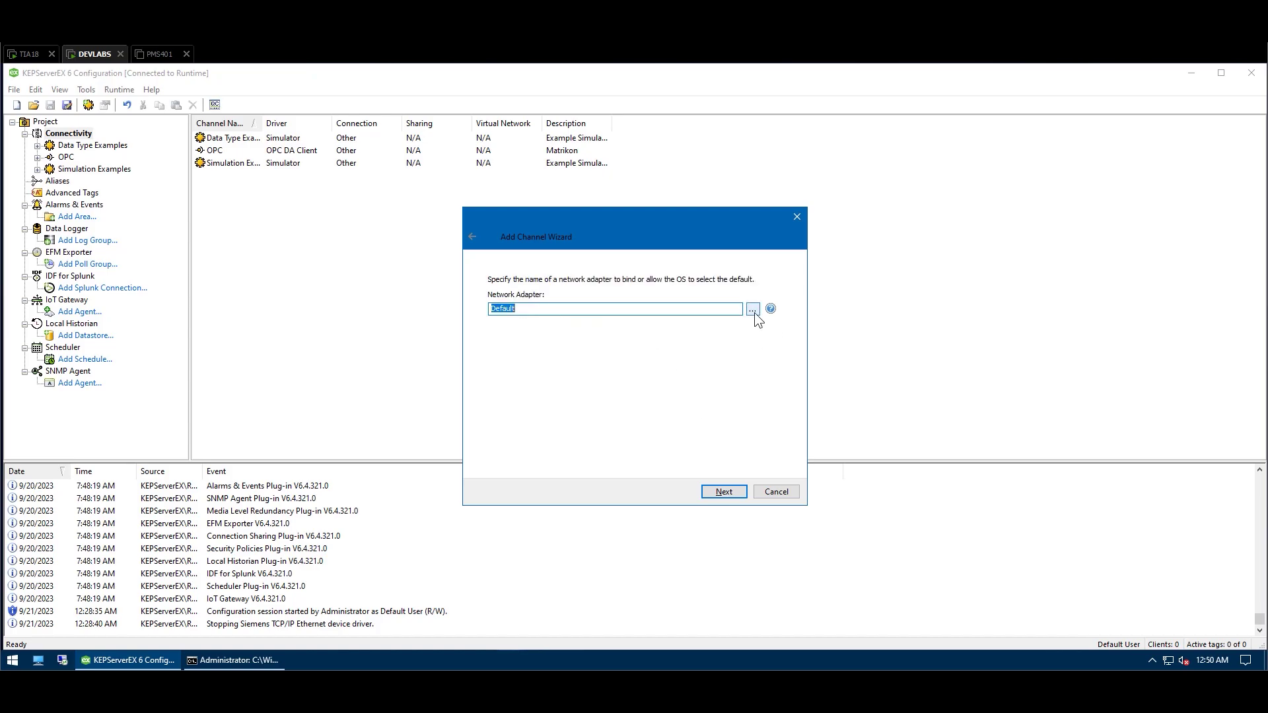
Step: Bind the channel to the Intel(R) 82574L Gigabit Network Connection #2 adapter at 172.18.2.129 and keep the default write optimizations
left_click(753, 310)
left_click(569, 324)
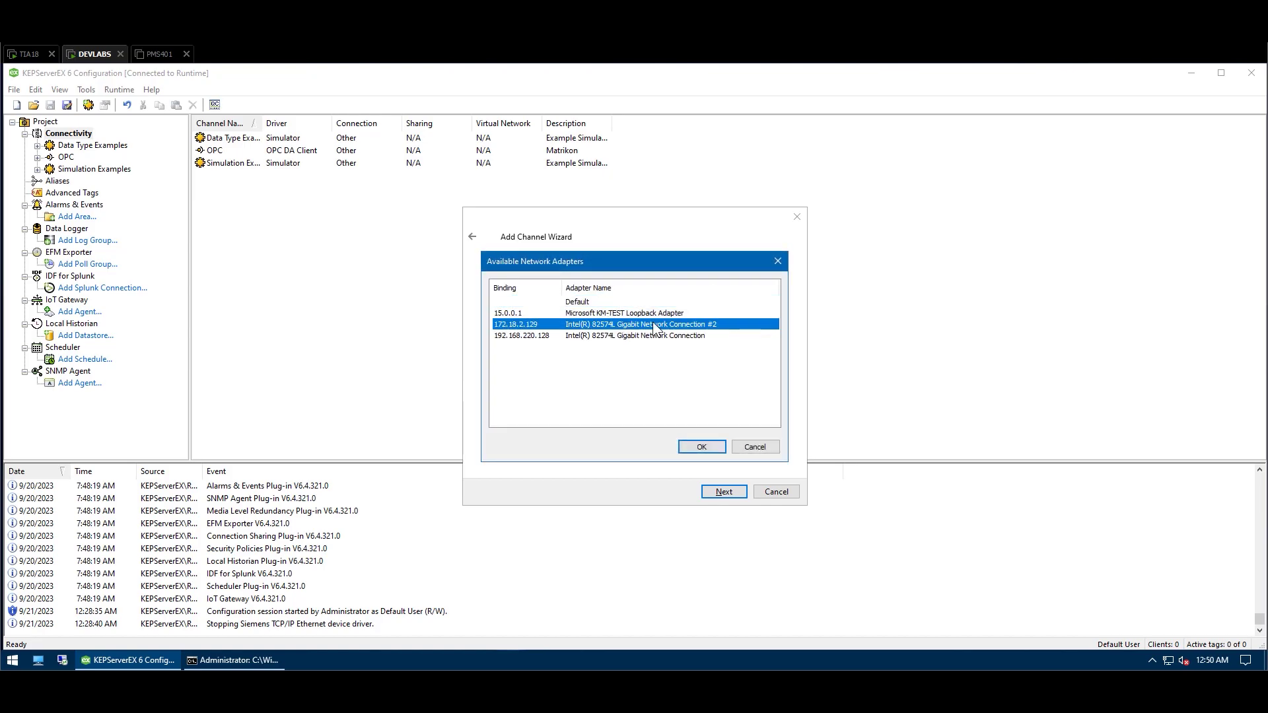
left_click(701, 447)
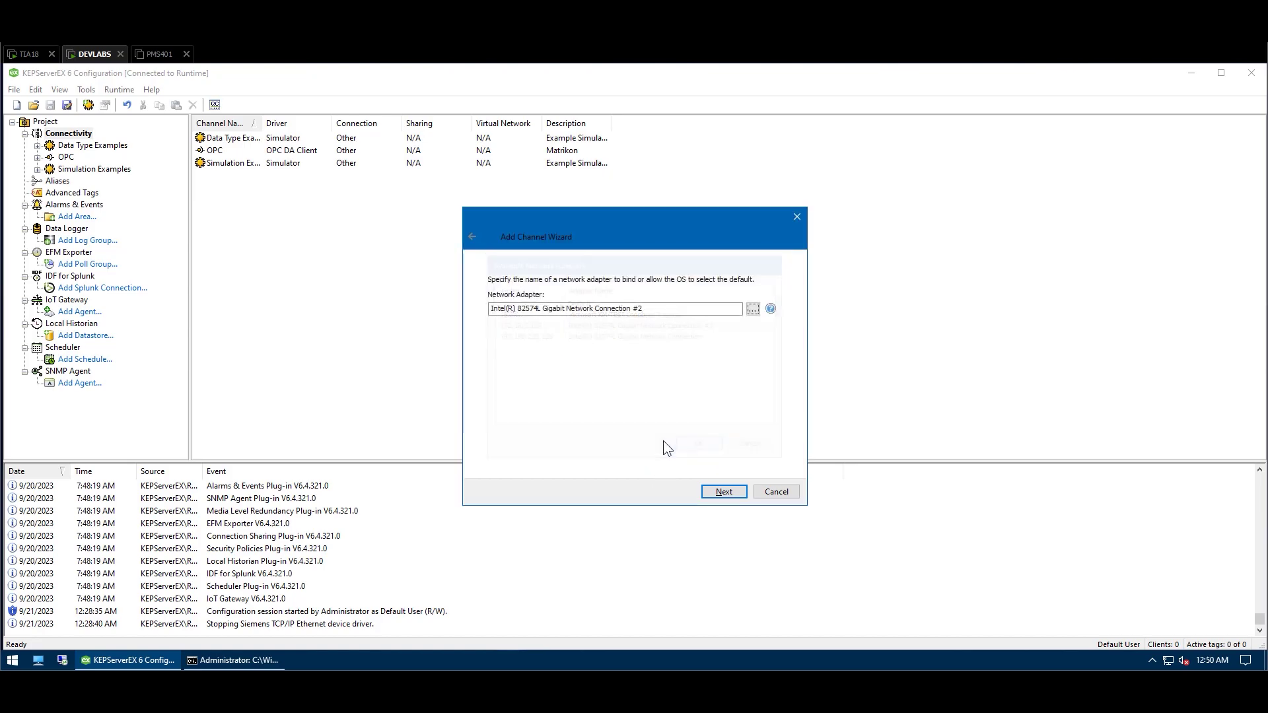
left_click(724, 491)
left_click(720, 491)
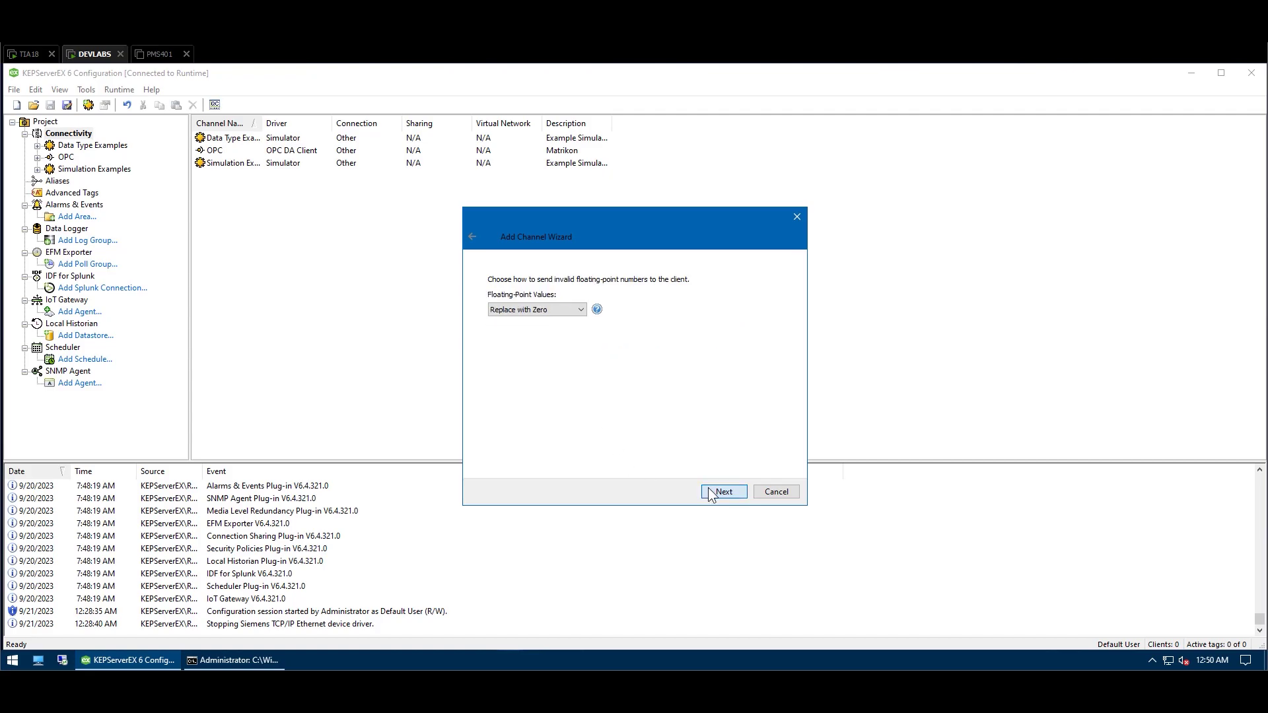
Step: Set the channel's floating-point values to Unmodified and finish creating the channel
left_click(512, 311)
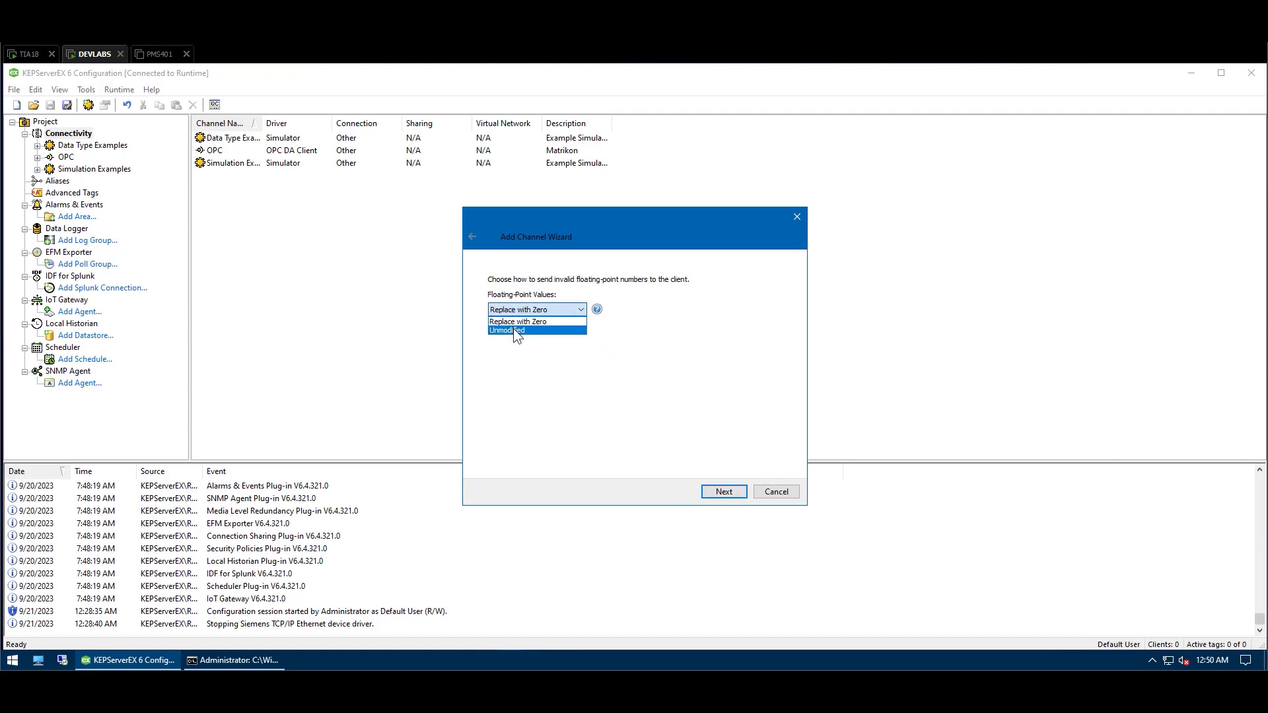
left_click(514, 330)
left_click(723, 492)
scroll(790, 326, "down", 1)
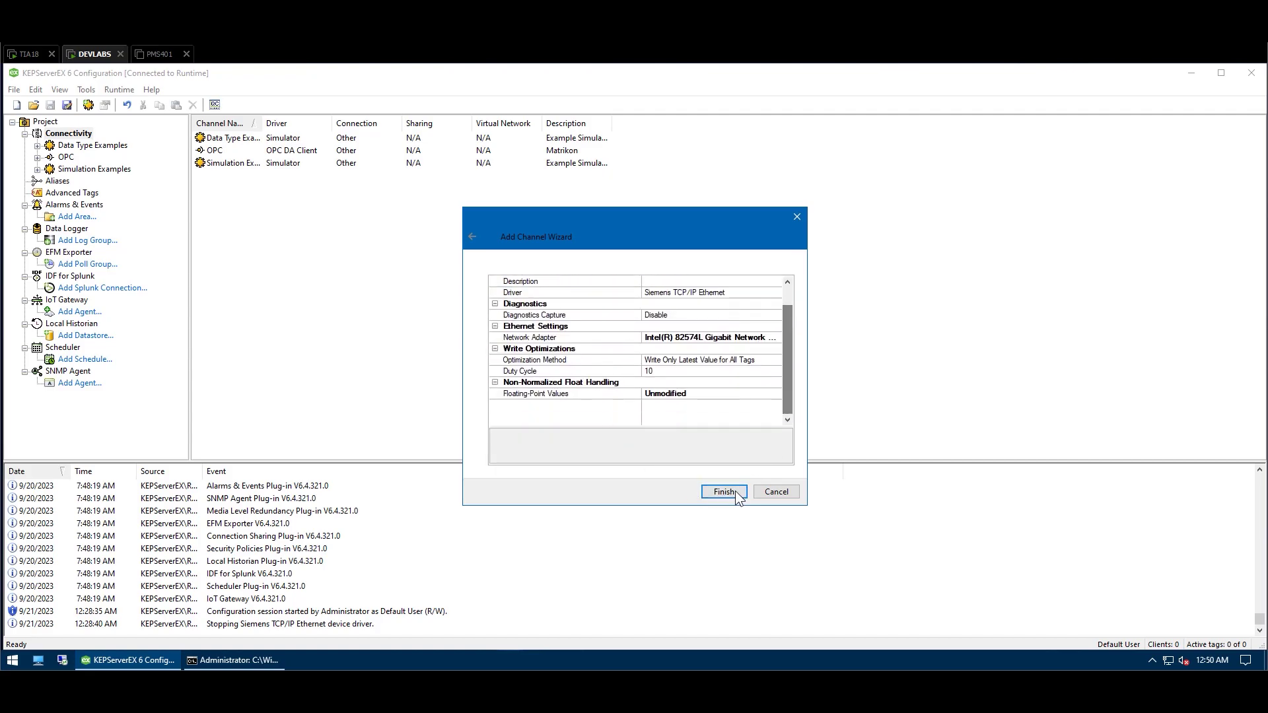
left_click(724, 491)
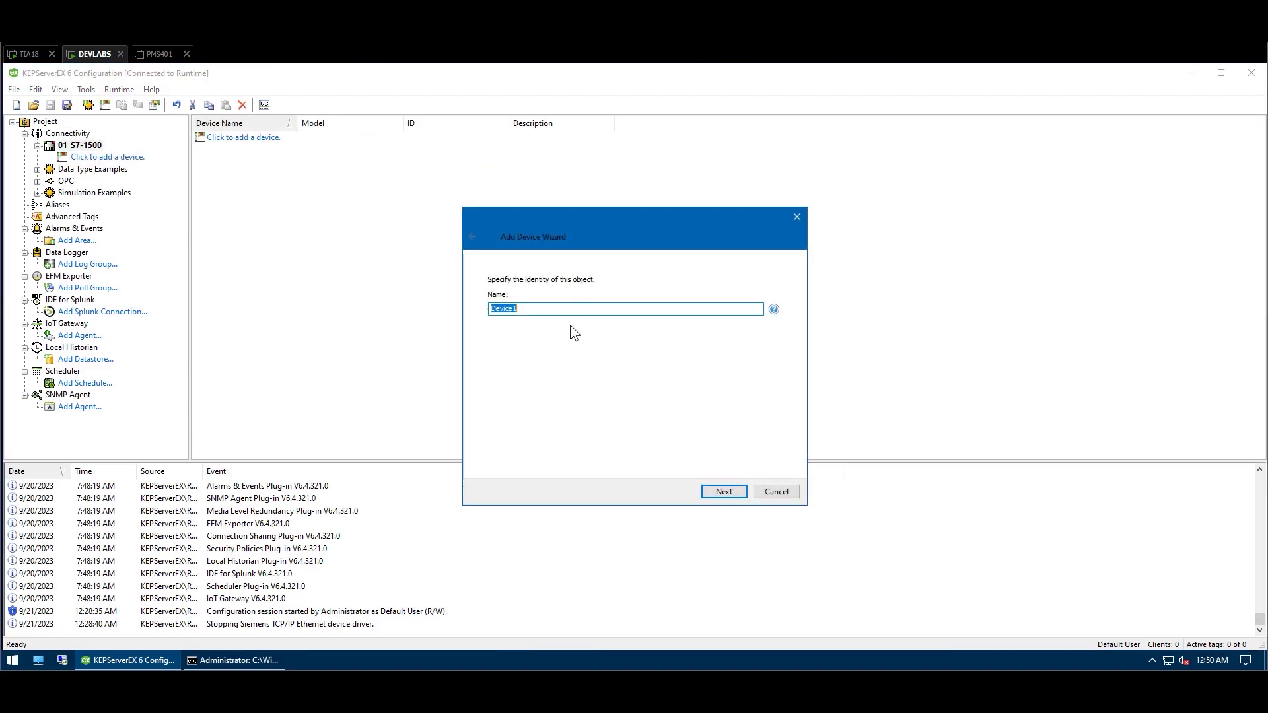
Step: Add a device named PLC to channel 01_S7-1500, with model S7-1500 and ID 172.18.2.131
type("PLC")
key("Return")
left_click(567, 316)
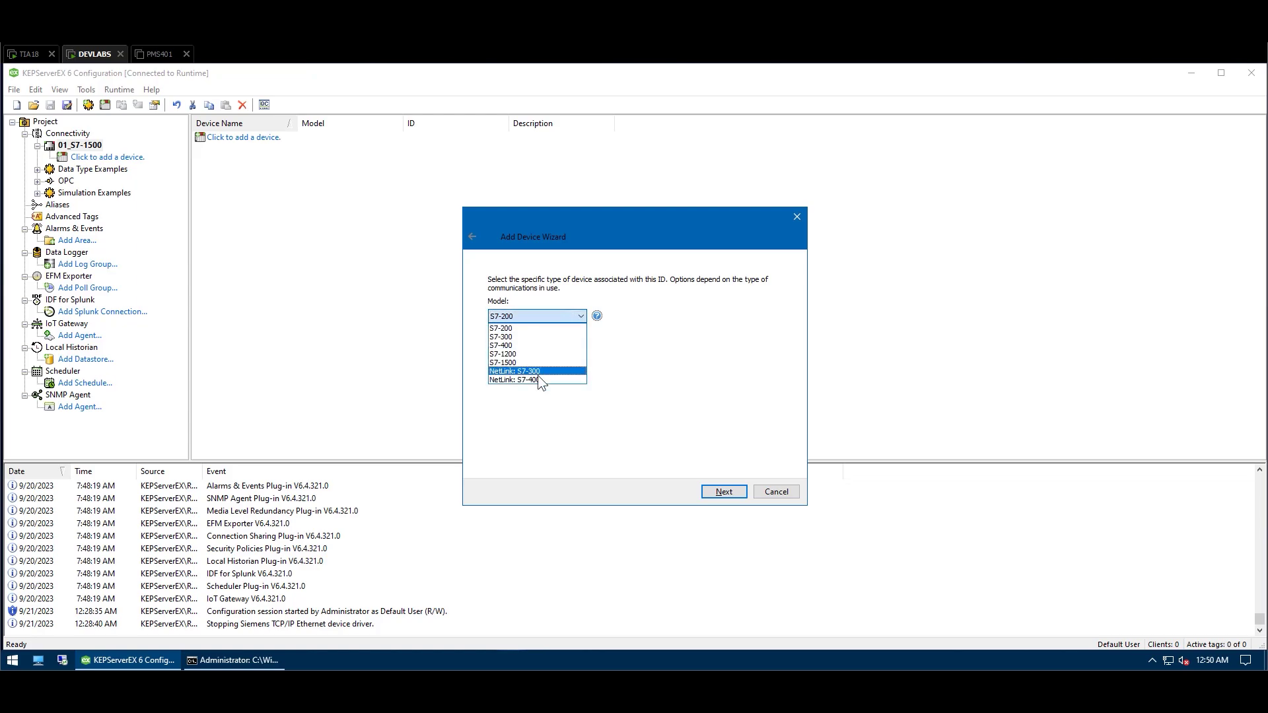
left_click(526, 363)
key("Return")
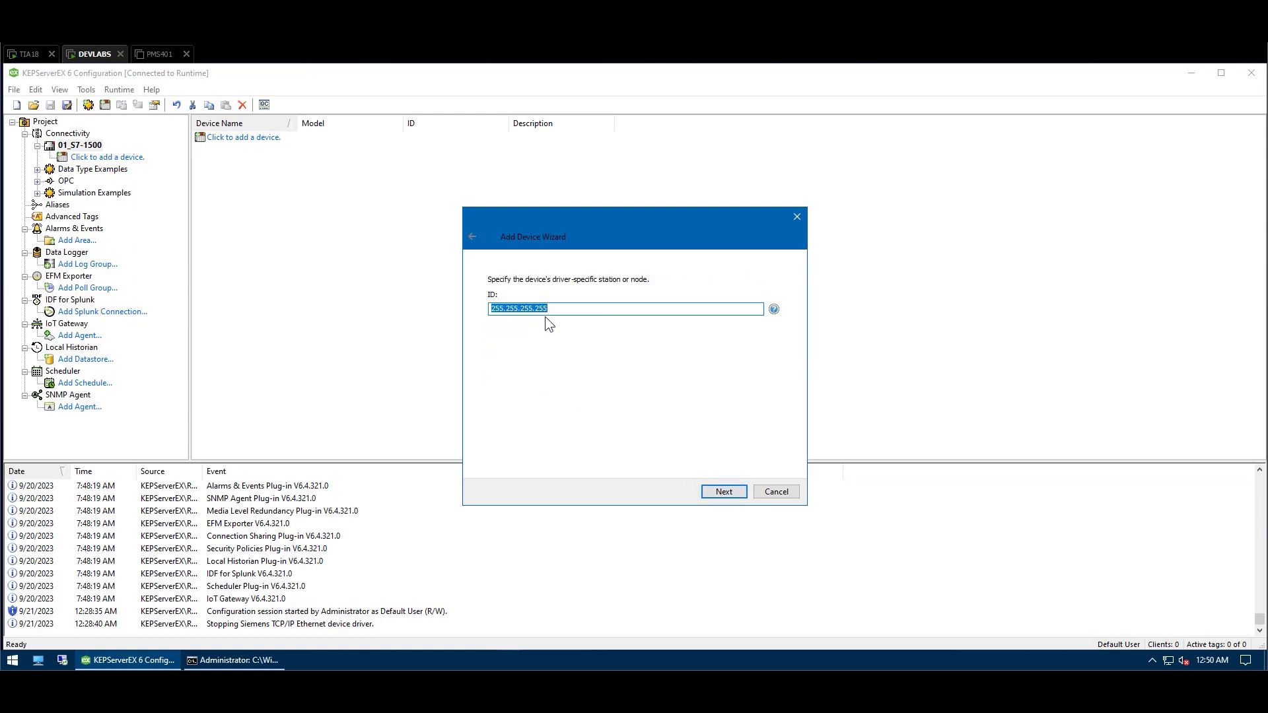
type("172.18.2.131")
left_click(726, 492)
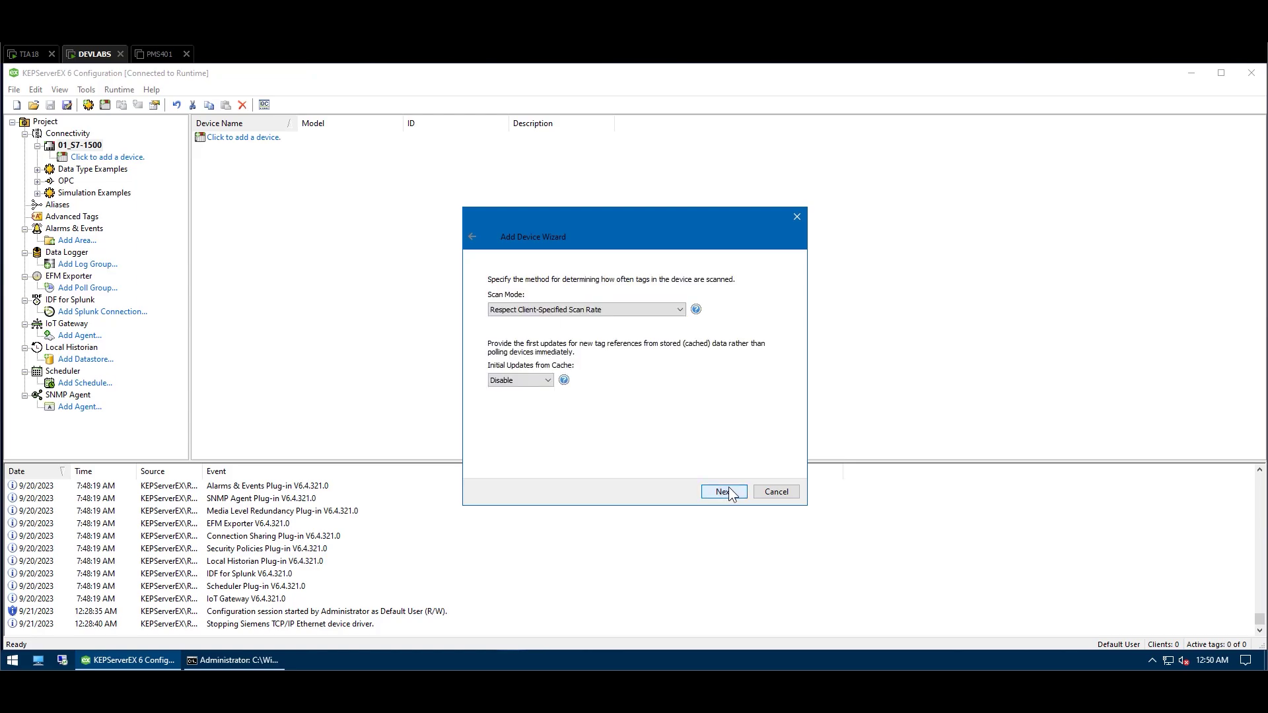
Step: Accept the default scan, timing, demotion, tag generation, port and tag import settings, and finish adding the PLC device
left_click(725, 492)
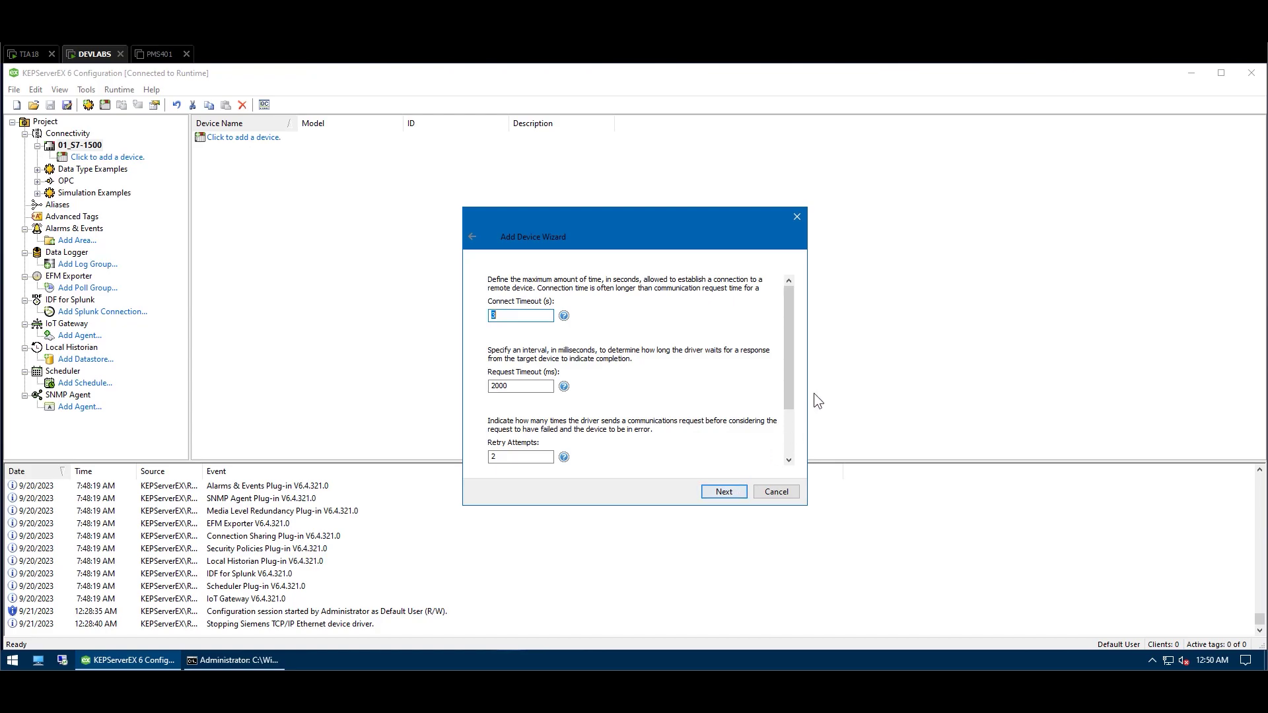
left_click_drag(791, 396, 787, 444)
left_click(724, 492)
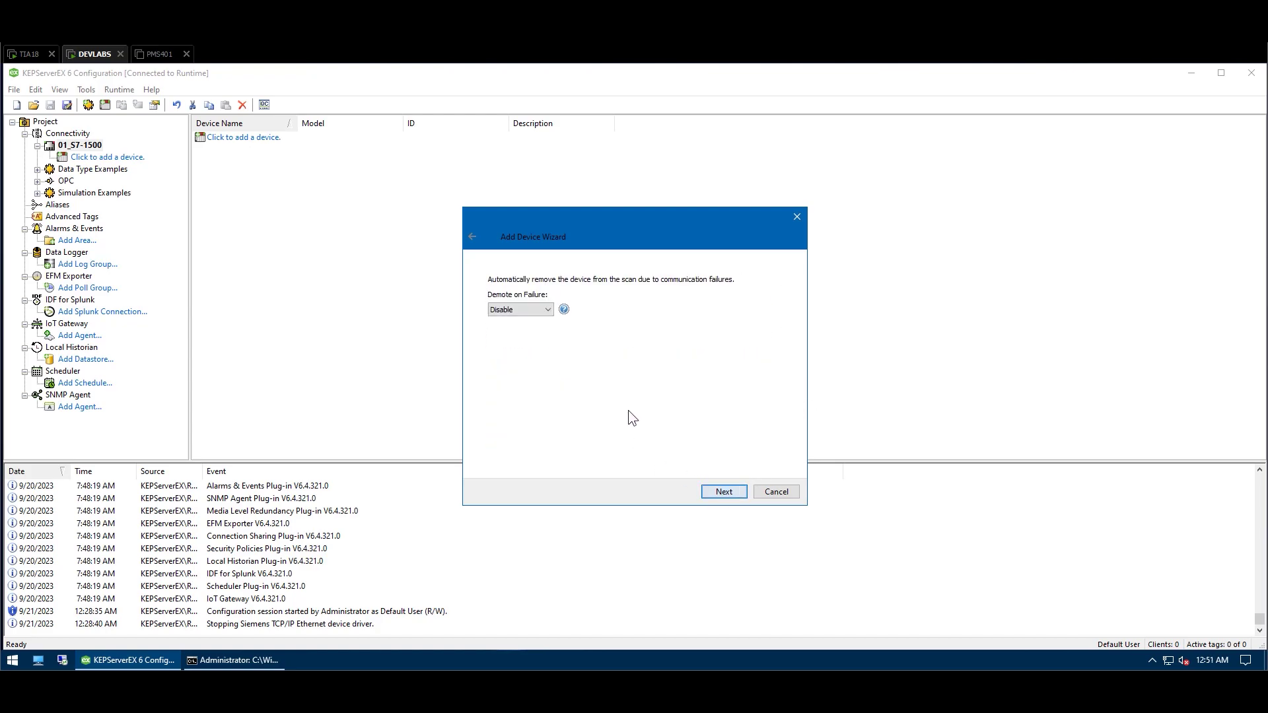
left_click(725, 492)
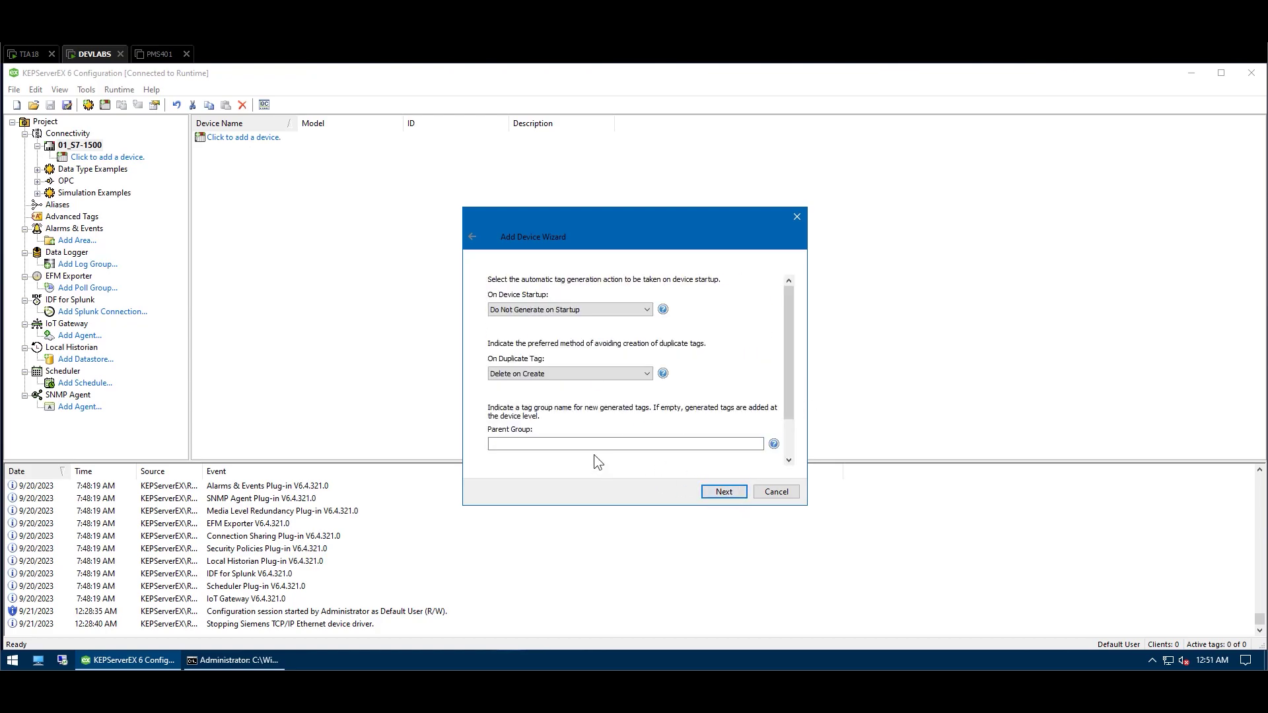
left_click(725, 492)
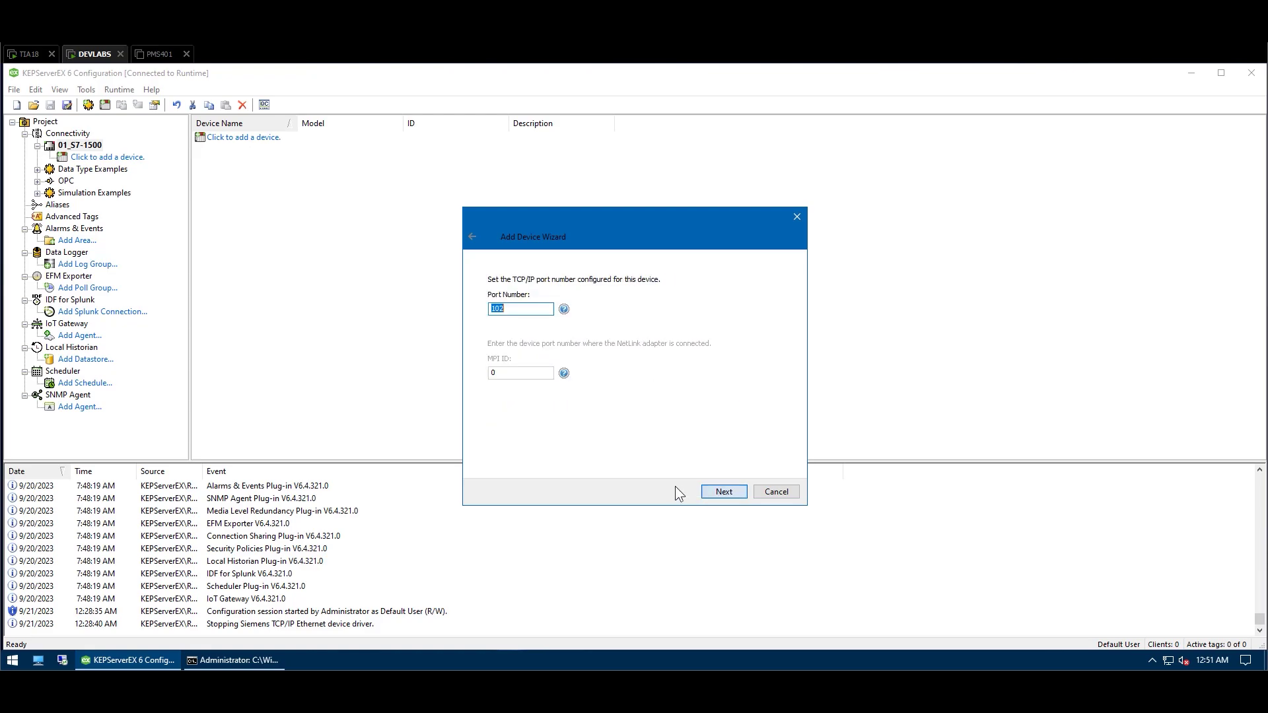
left_click(715, 492)
left_click(719, 492)
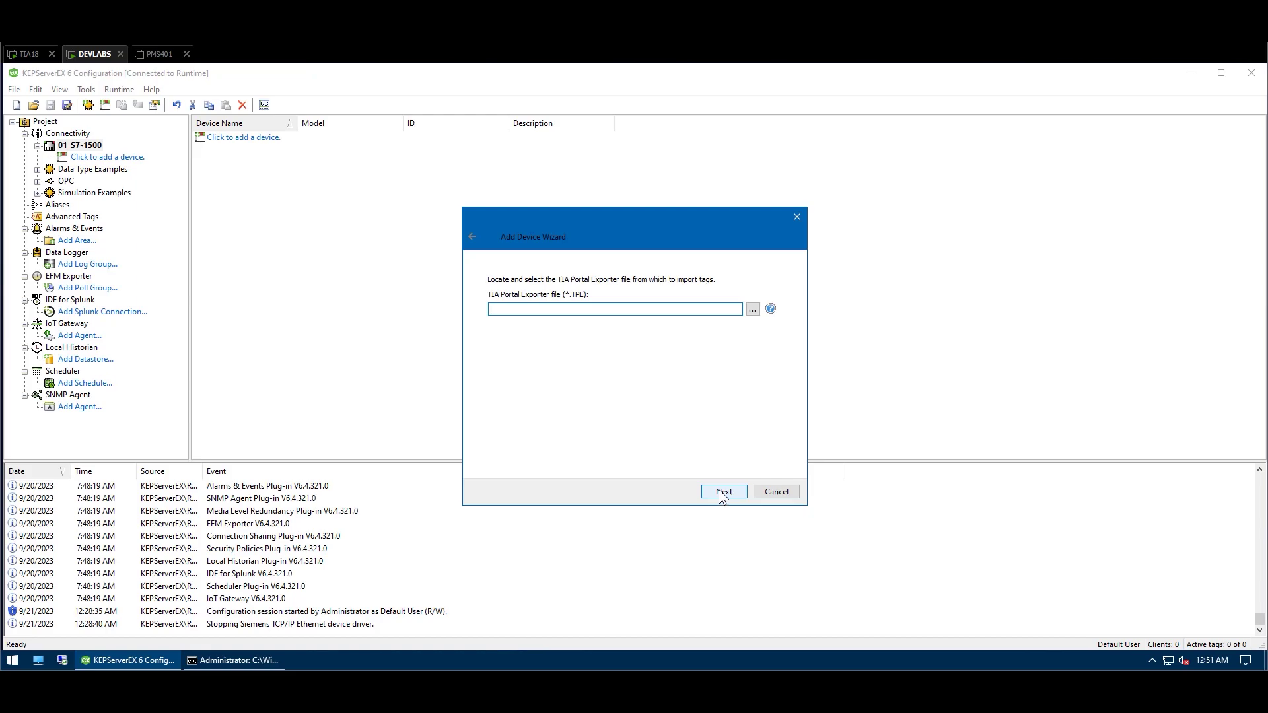
left_click(721, 492)
left_click(724, 492)
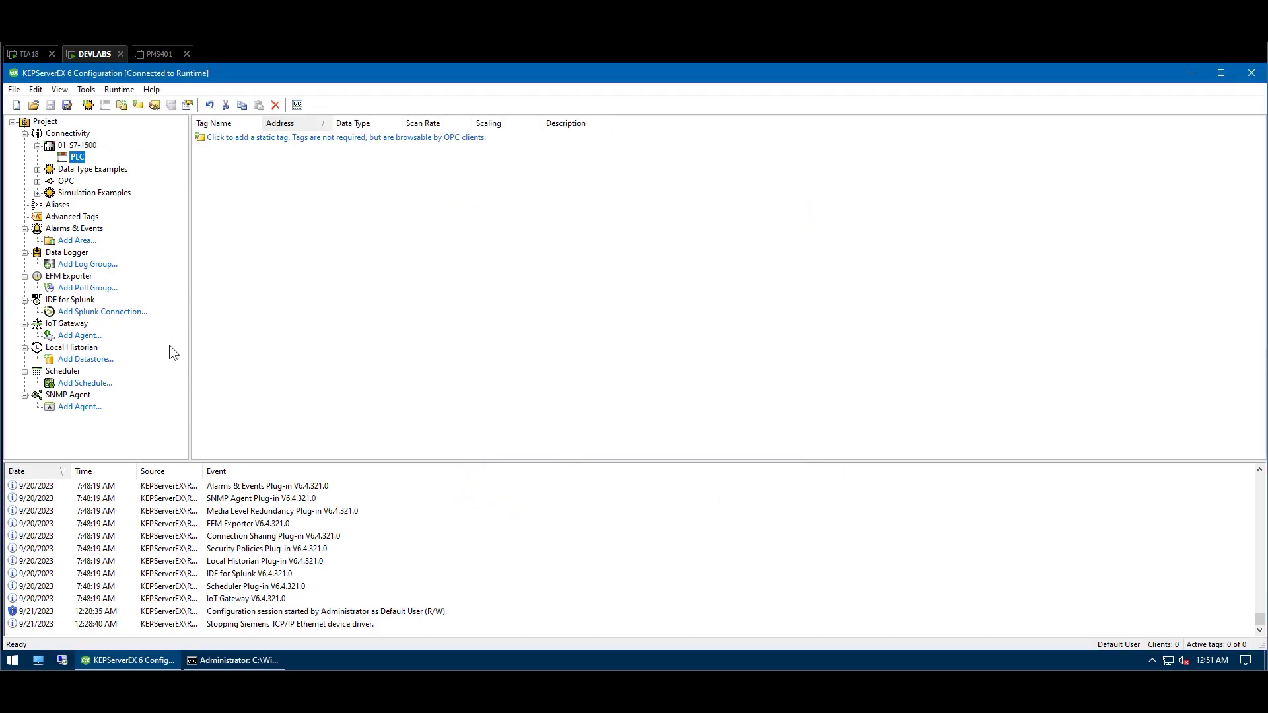
Step: Start a new static tag under PLC and set its address to IW0:P, taken from the AI_01 row of TIA18's force table
left_click(270, 139)
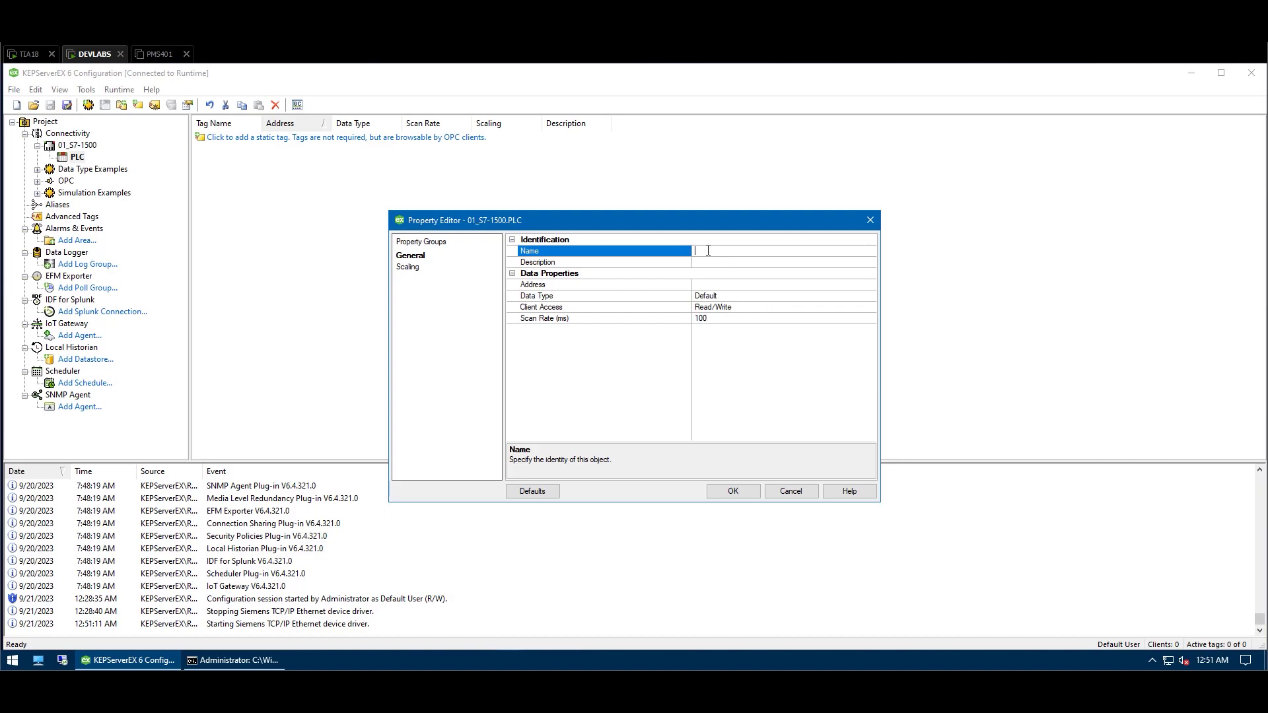
left_click(694, 287)
left_click(30, 54)
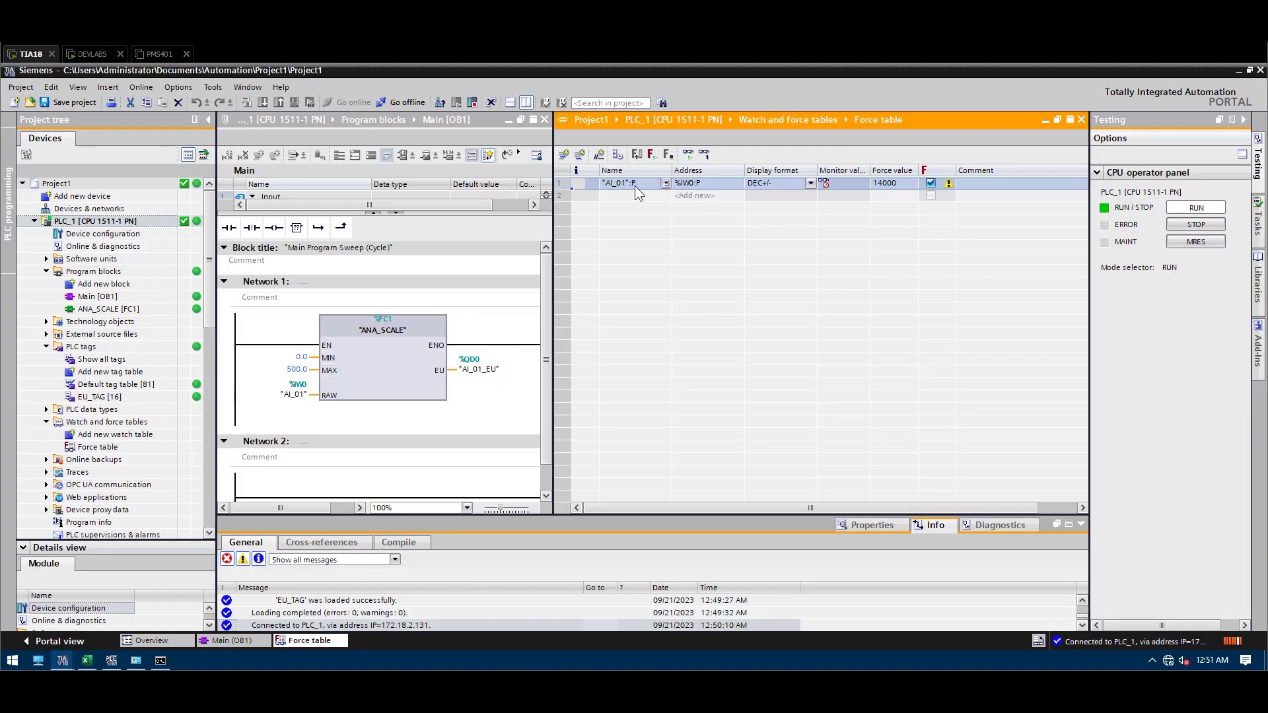
left_click(709, 185)
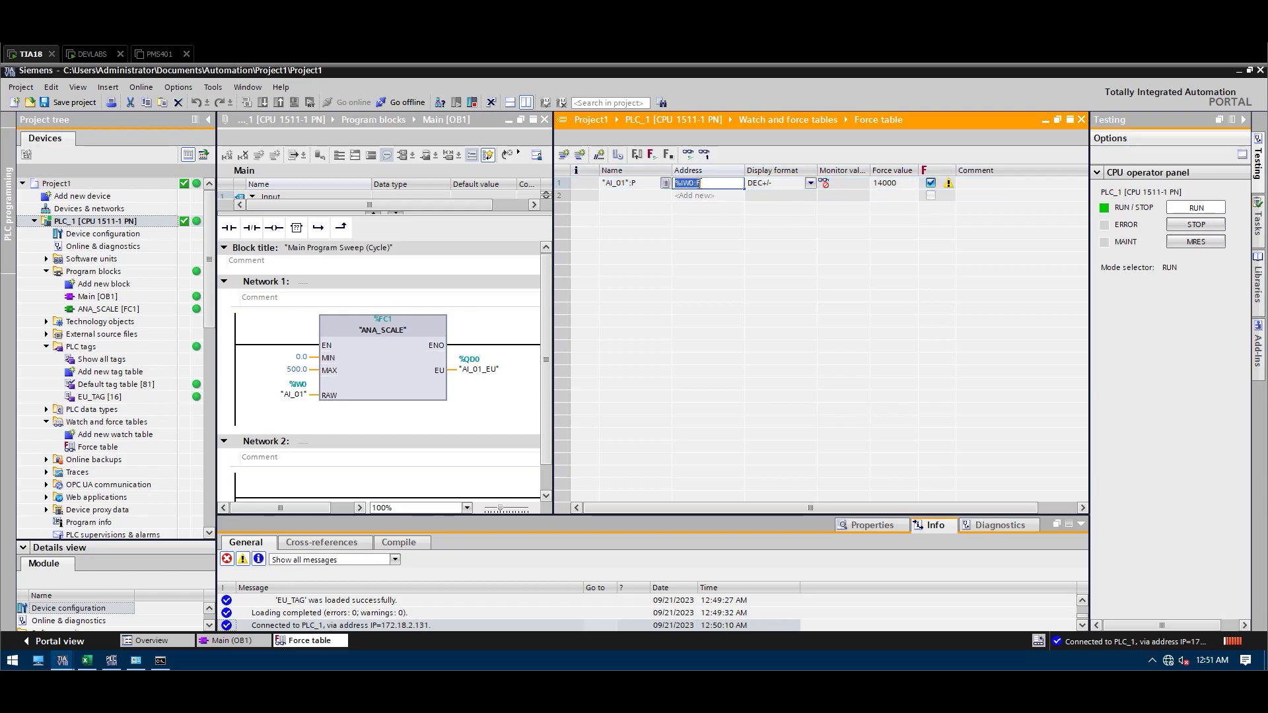
left_click(702, 183)
left_click_drag(678, 184, 702, 184)
left_click(95, 63)
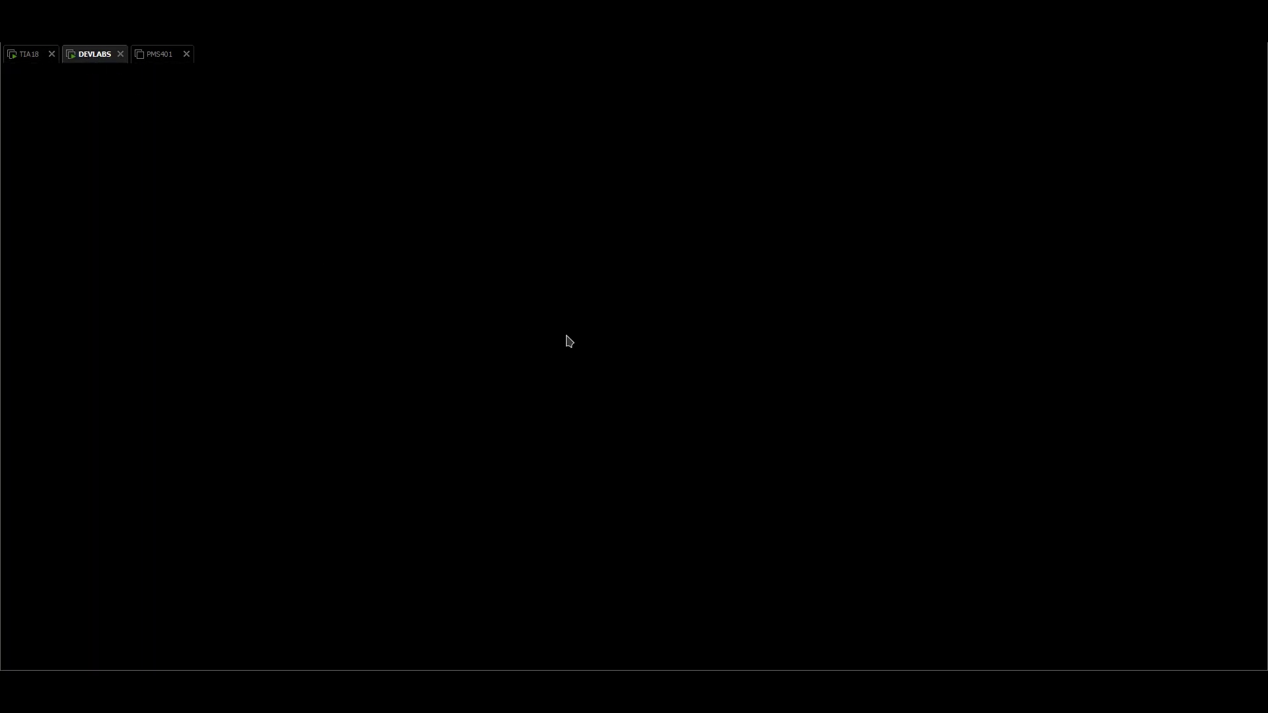
type("IW0:P")
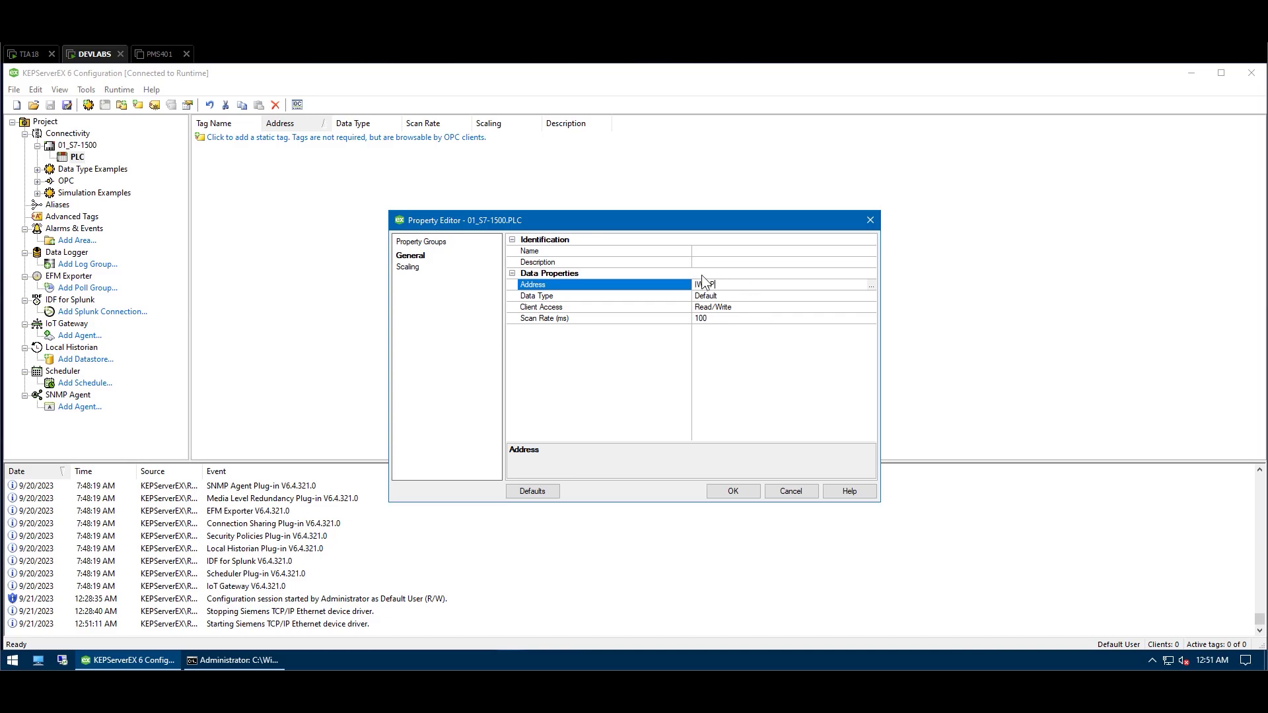
Step: Name the new tag AI_01_EU
left_click(722, 250)
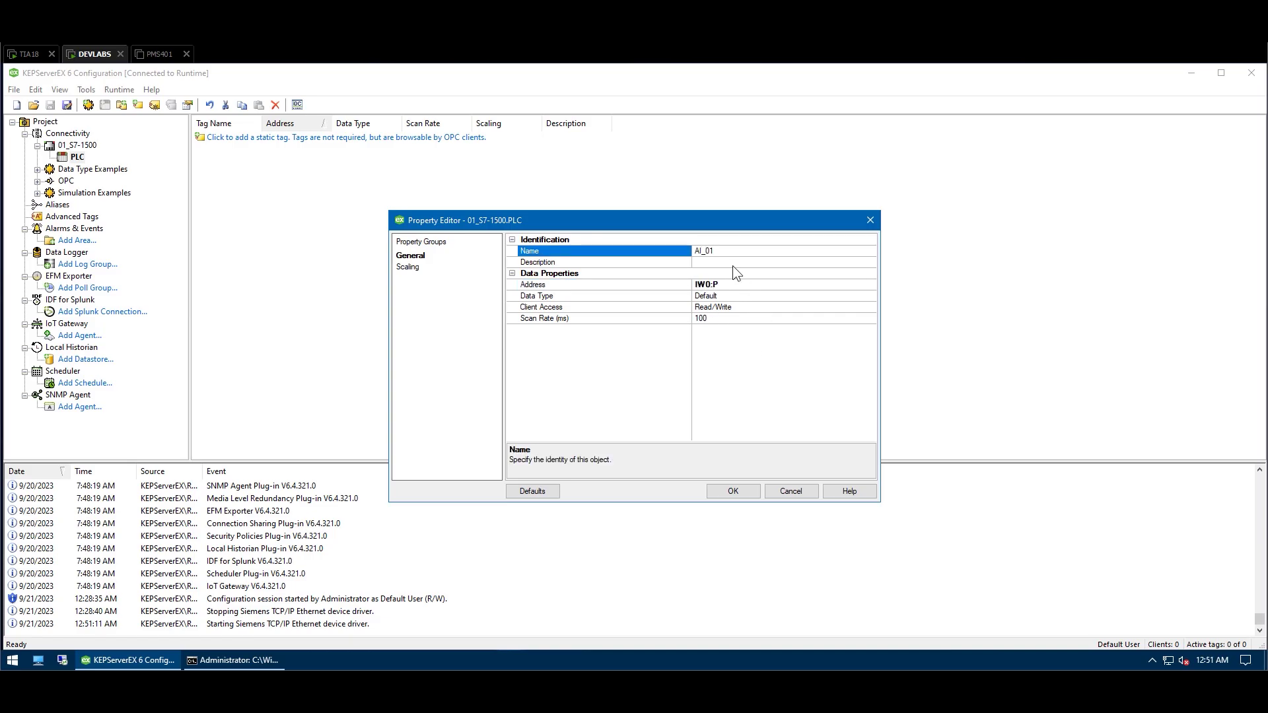
type("AI_01_EU")
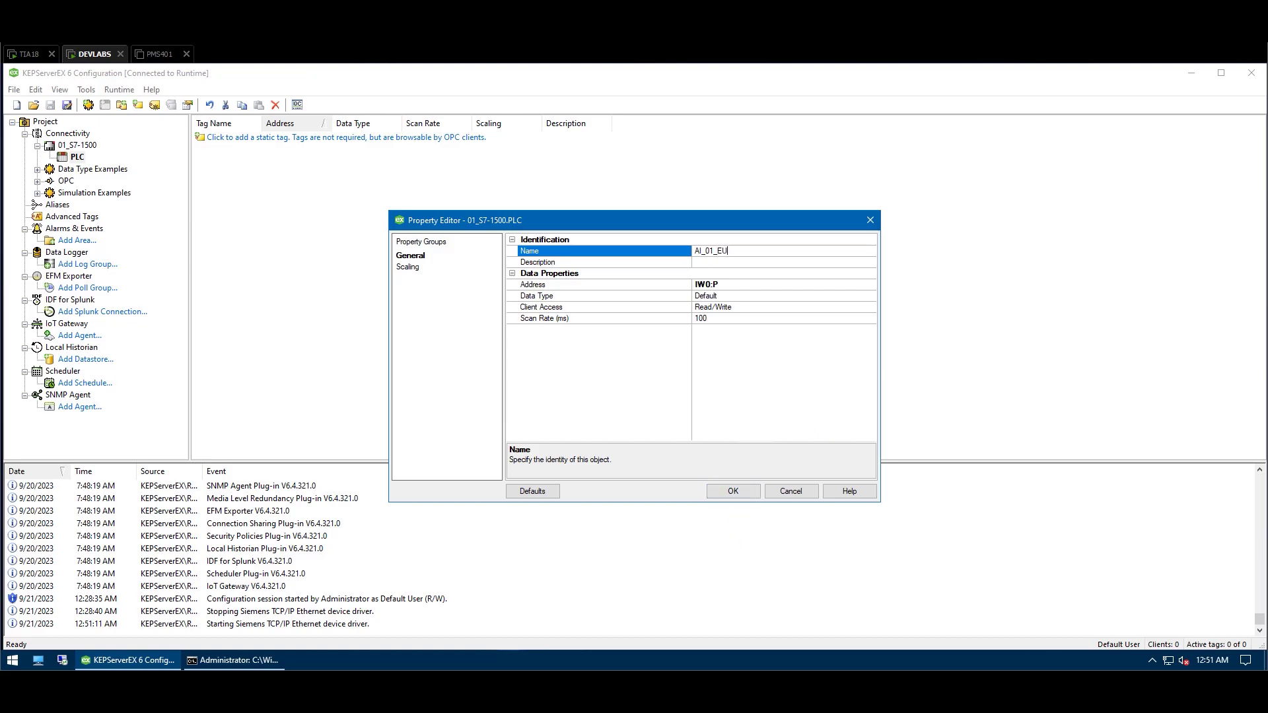
left_click(739, 489)
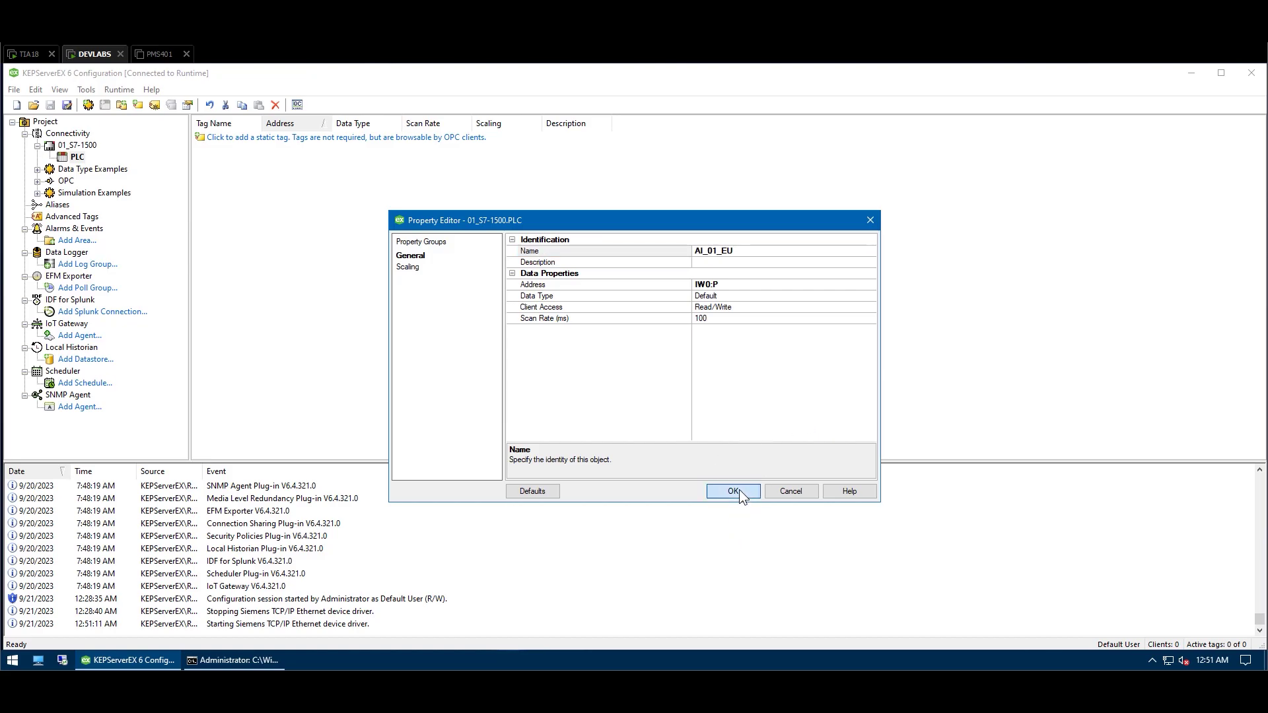
Step: Switch to TIA18 and add the AI_01_EU output of the ANA_SCALE block in Main [OB1] to the force table
left_click(25, 57)
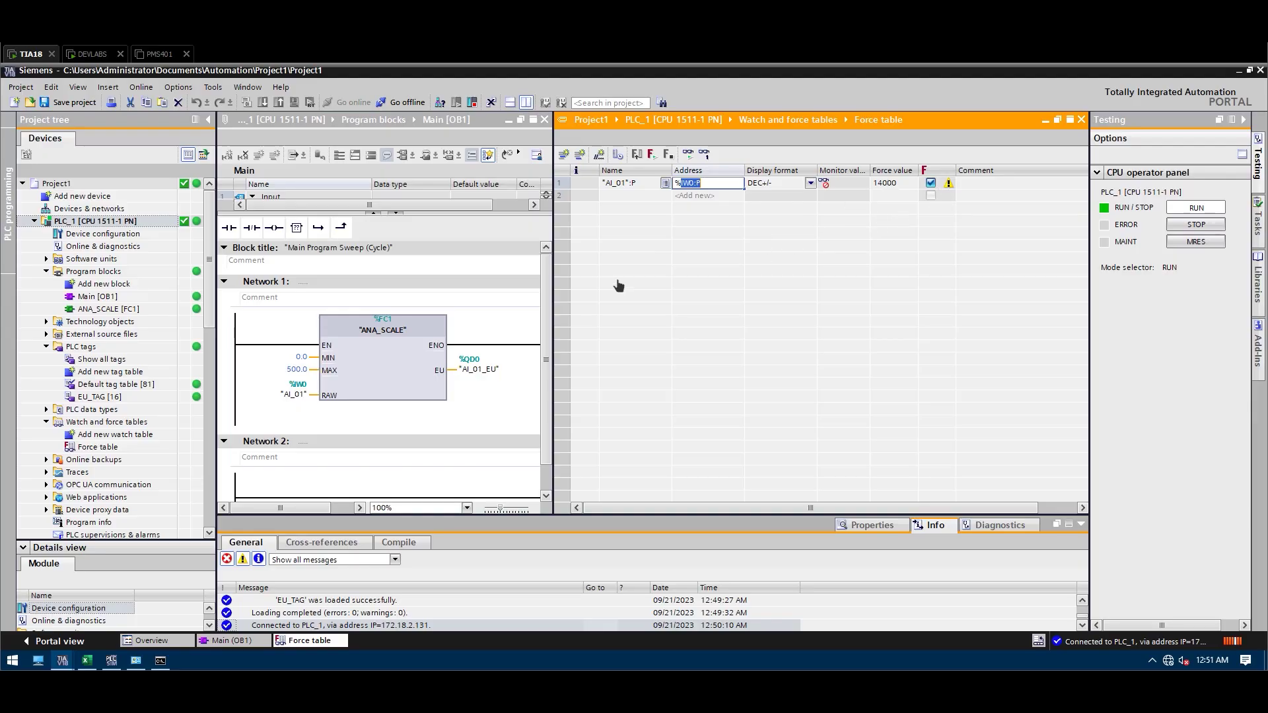
left_click(488, 367)
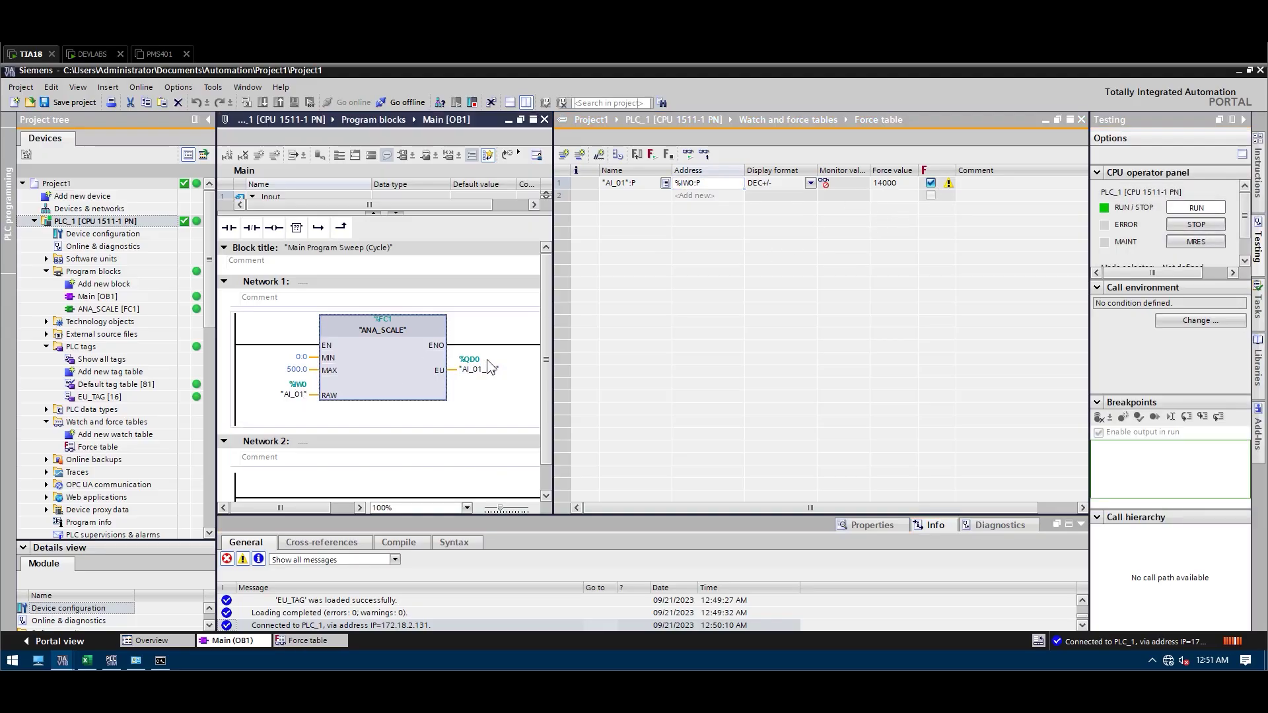
left_click(495, 369)
left_click_drag(488, 367, 621, 196)
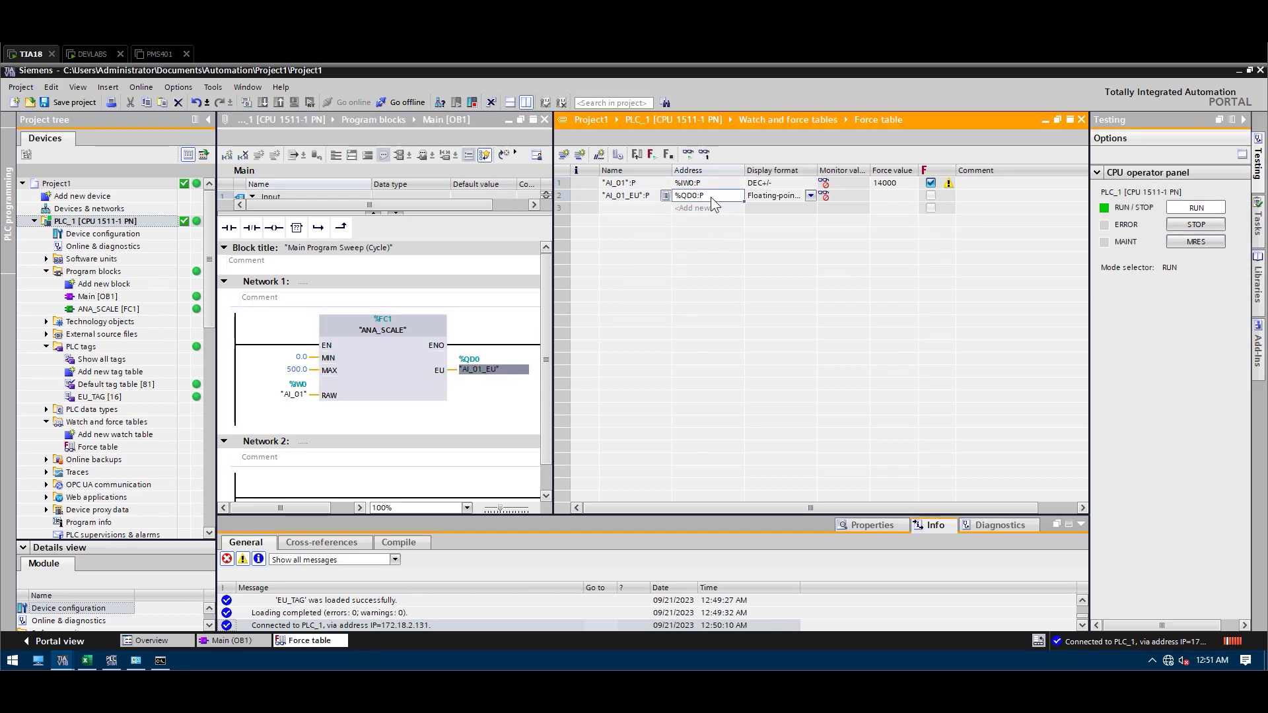
Step: Copy the AI_01_EU address QD0:P from the force table and use it as the tag's address in KEPServerEX on DEVLABS
left_click(690, 196)
left_click(683, 196)
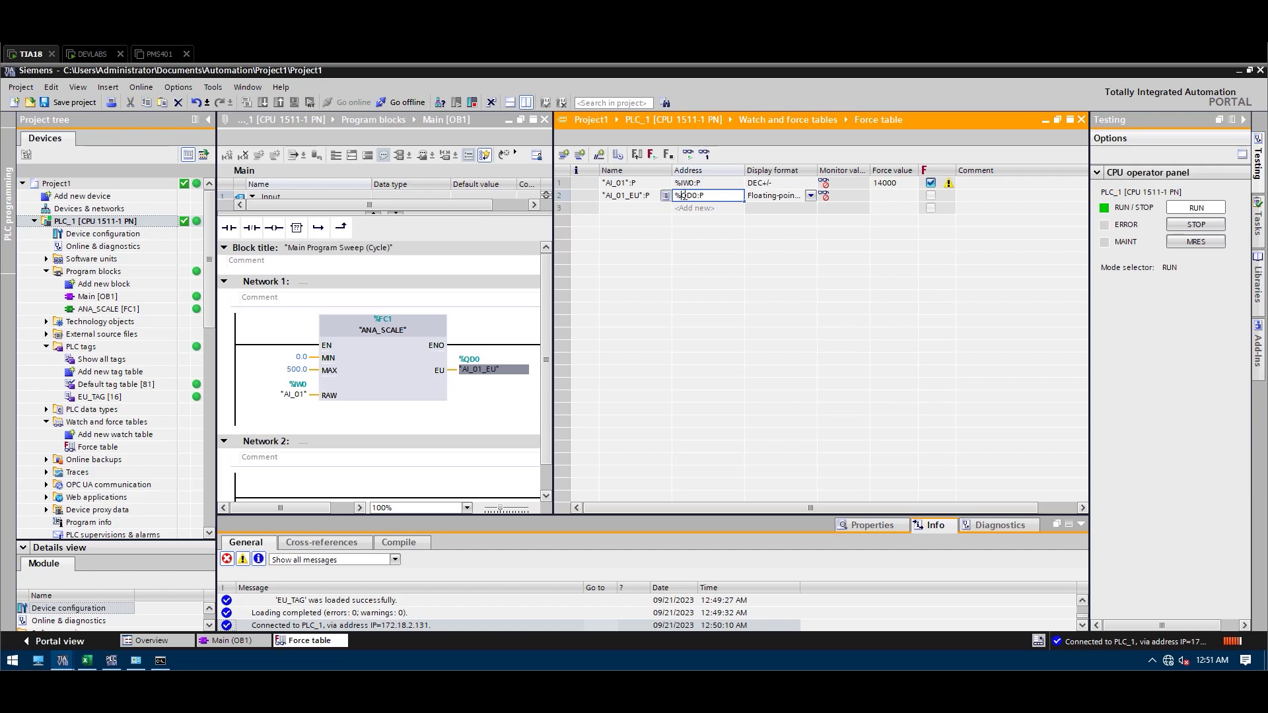
left_click_drag(683, 196, 746, 232)
key("ctrl+c")
left_click(95, 54)
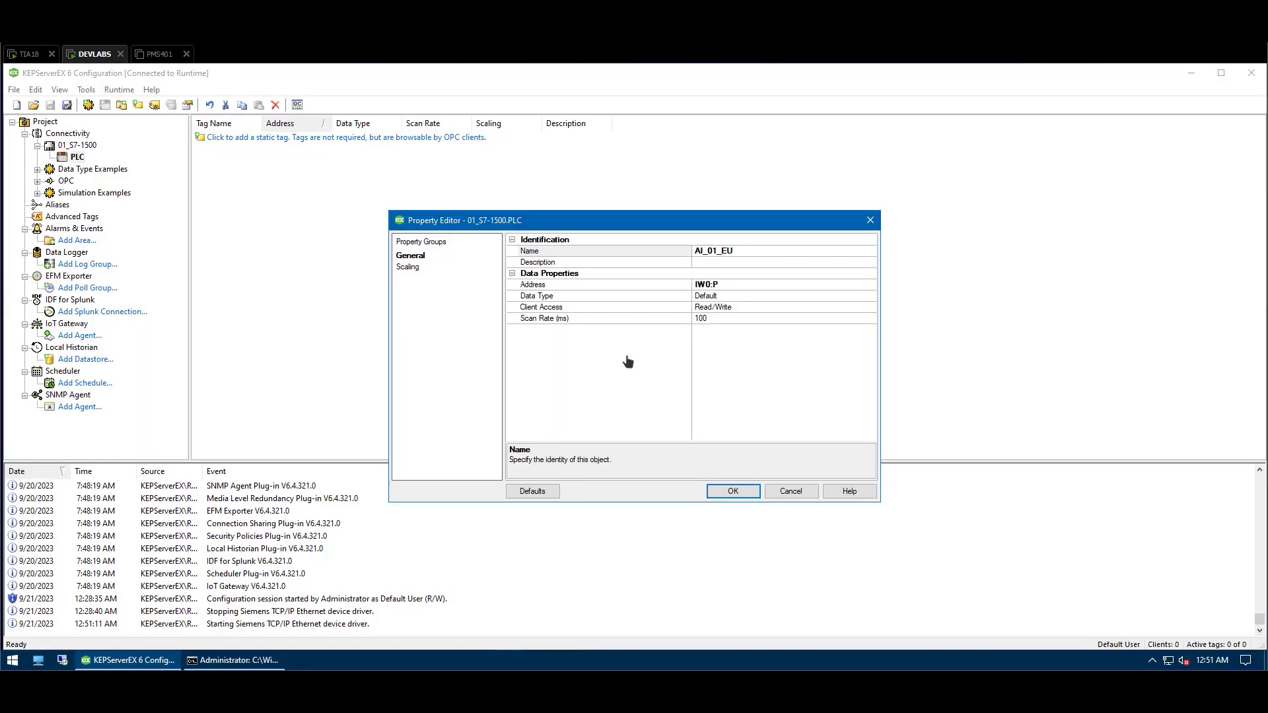
left_click(734, 284)
double_click(706, 284)
key("ctrl+v")
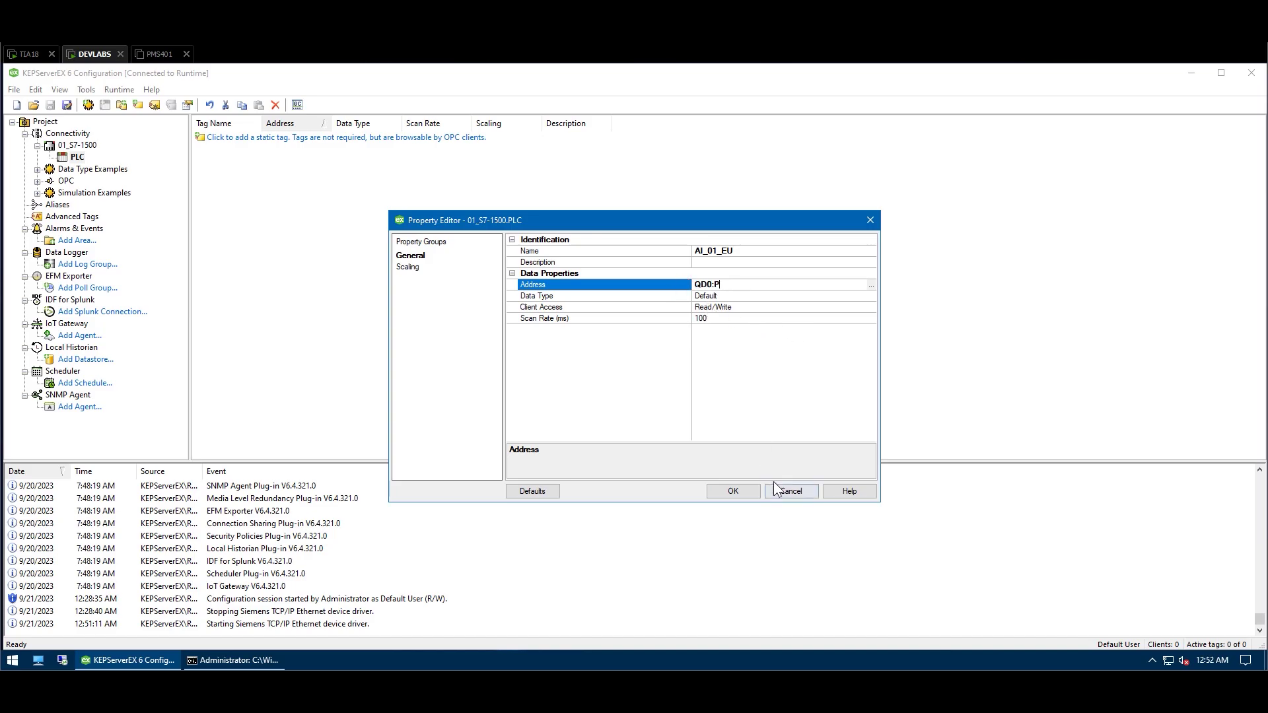
Step: Set the AI_01_EU tag's data type to Float and try to save the tag
left_click(738, 294)
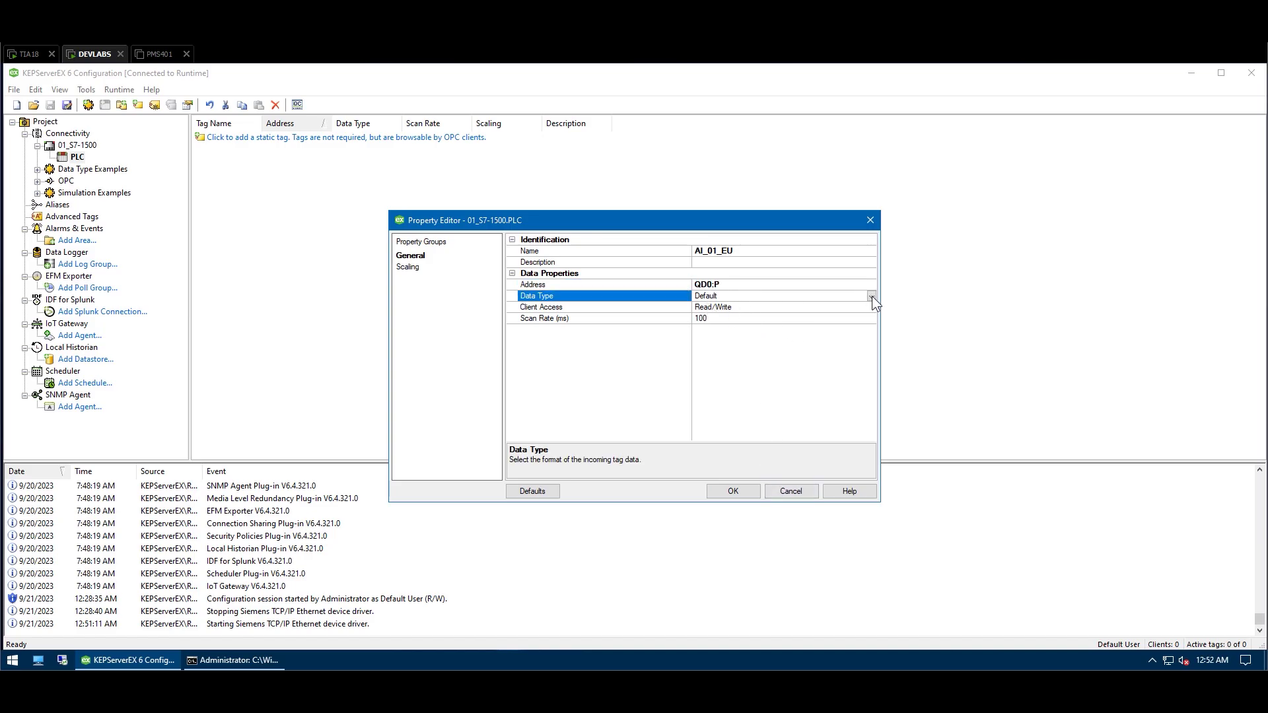
left_click(872, 296)
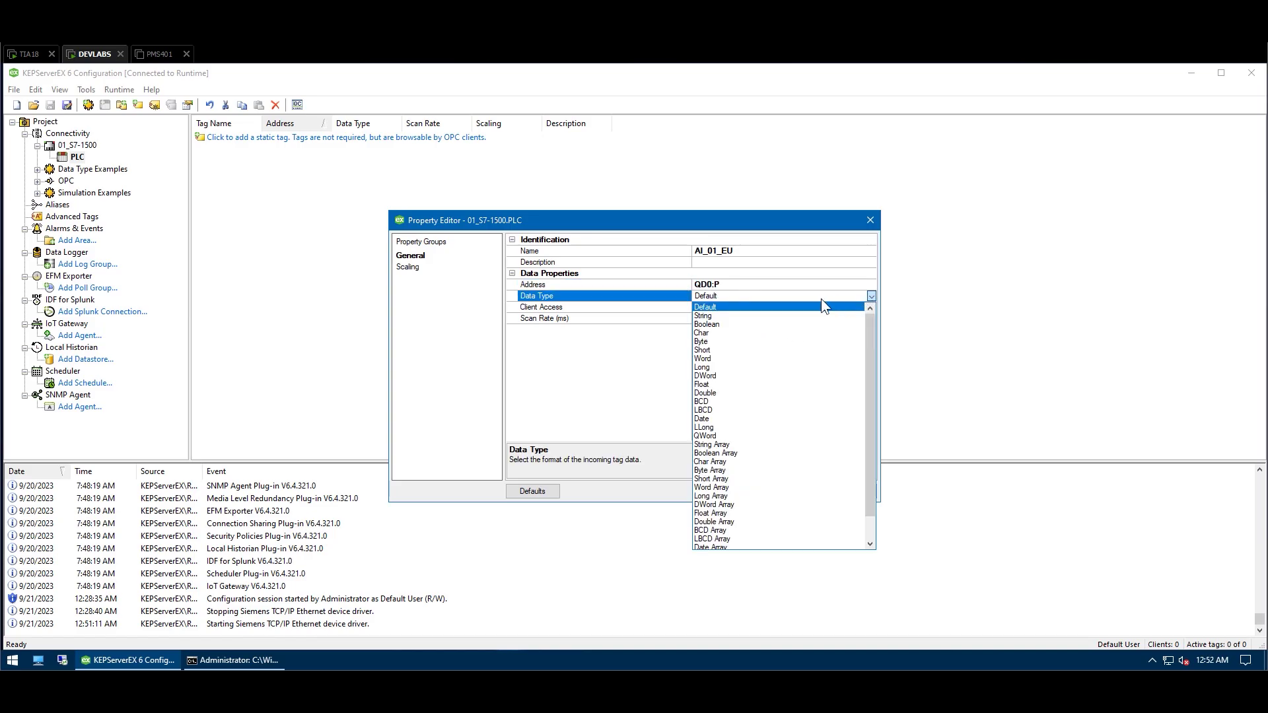
left_click(731, 384)
left_click(733, 492)
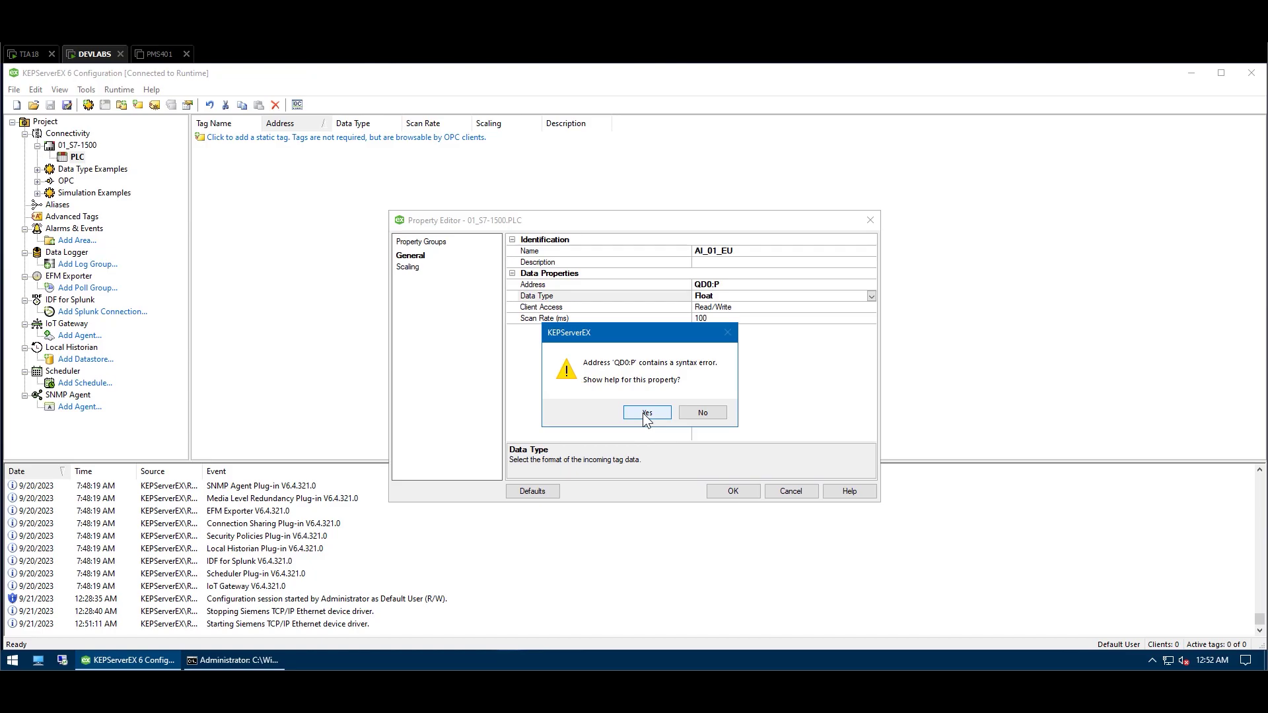
Step: Consult the driver help on S7-300/400/1200/1500 item syntax for the valid memory types and address formats
left_click(644, 415)
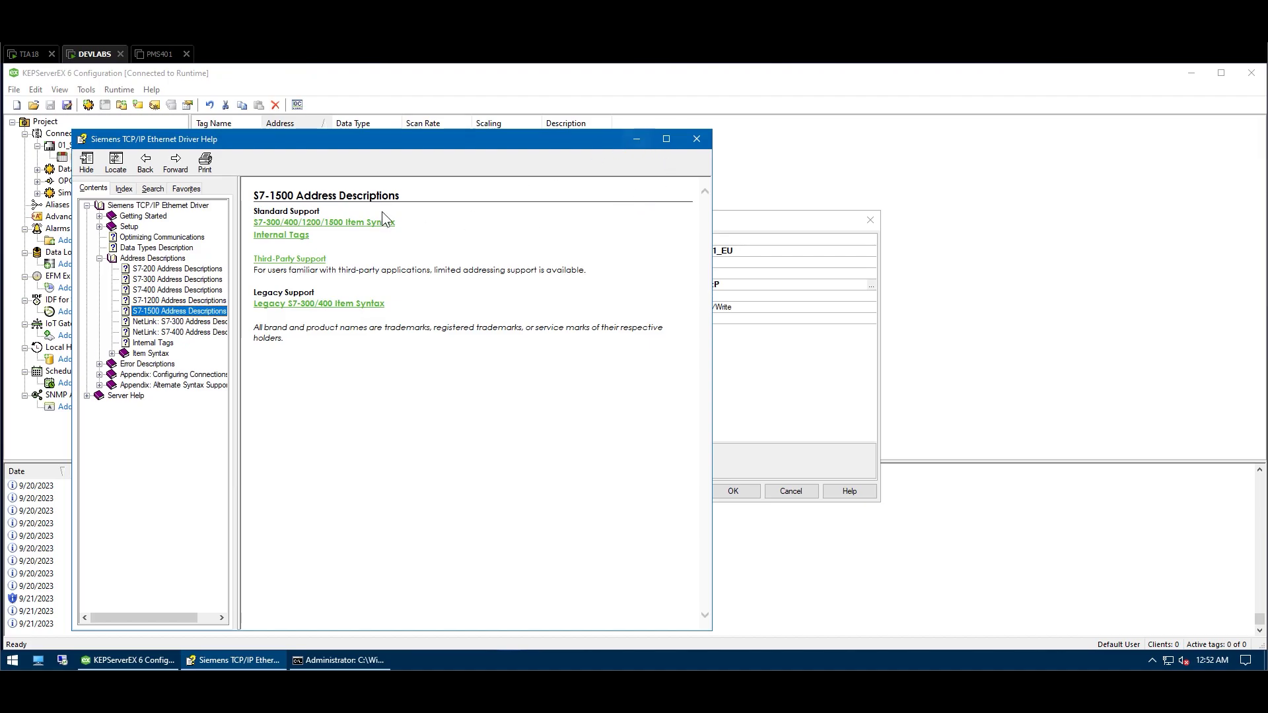
left_click(383, 222)
scroll(635, 337, "down", 4)
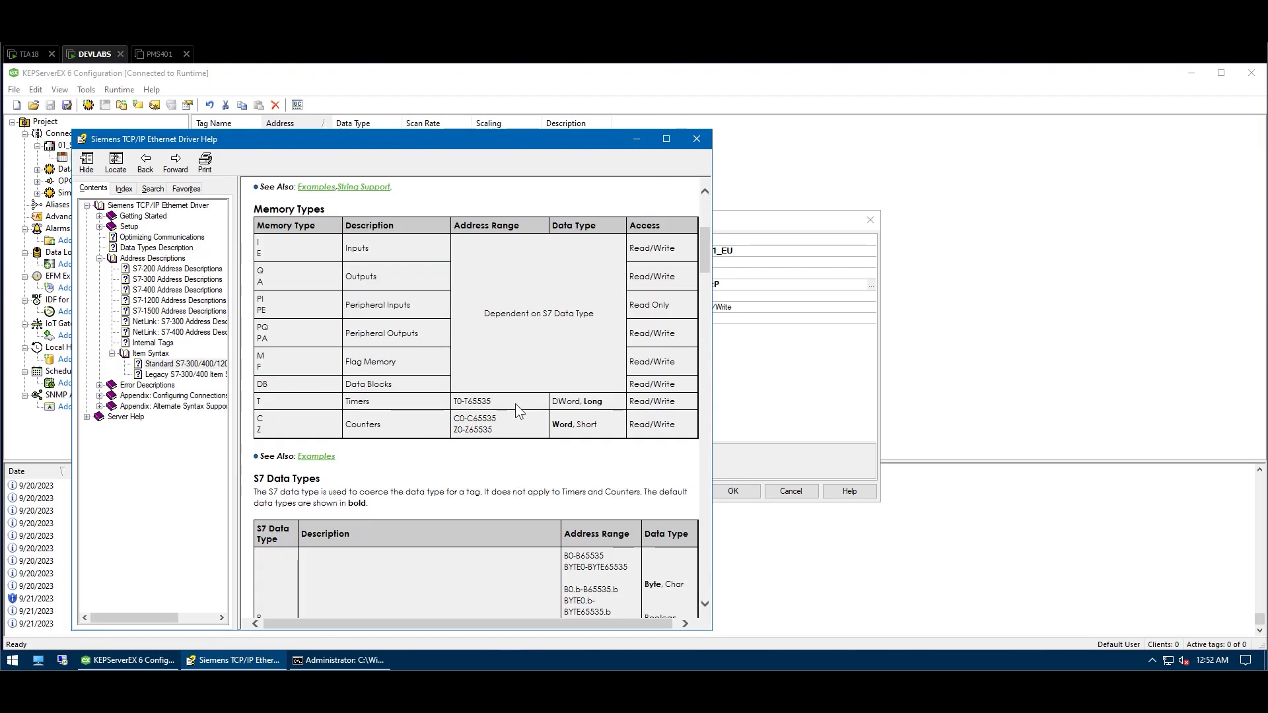
scroll(515, 403, "down", 9)
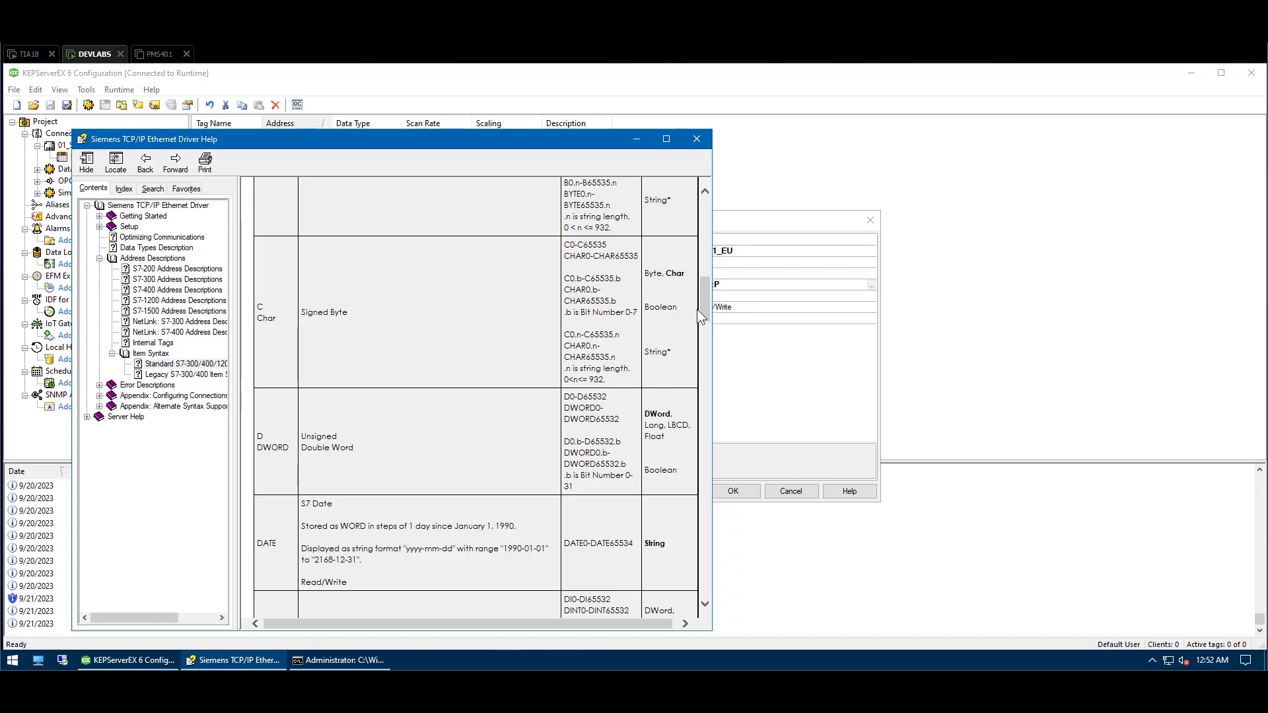
left_click(696, 138)
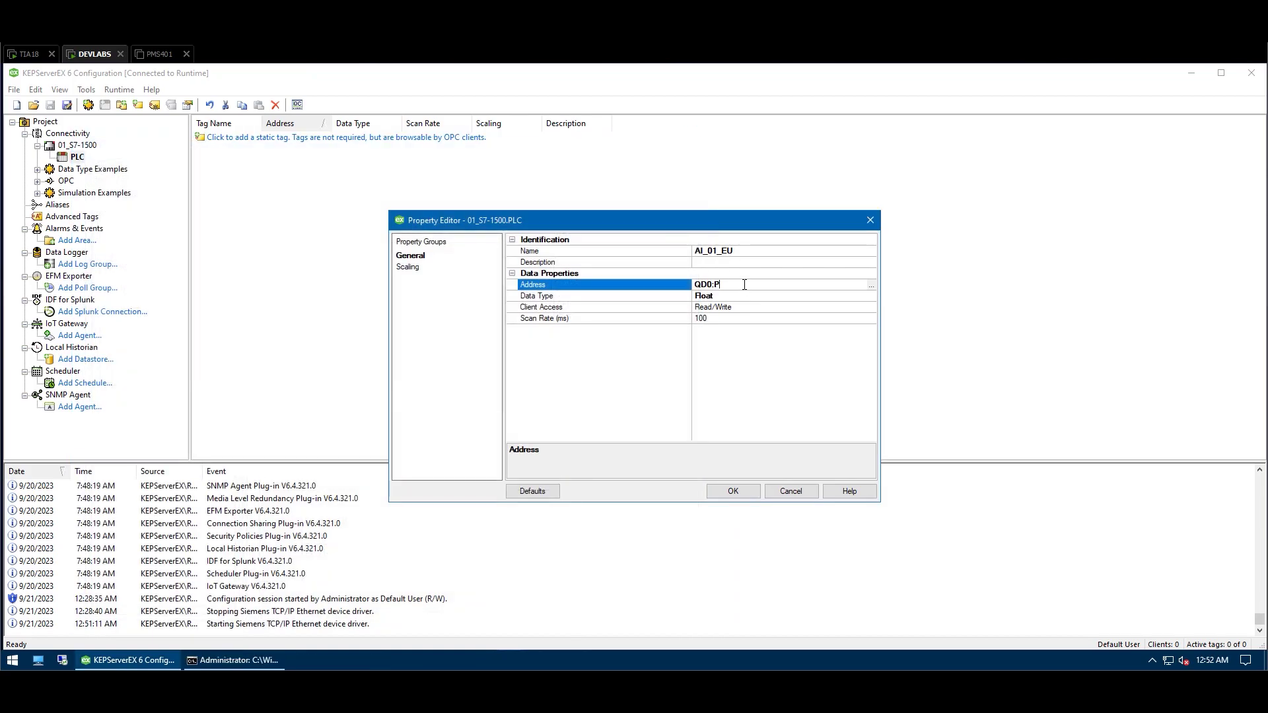
Step: Browse the address hints and insert the QD00 - QD65532 Float format as the tag's address
left_click(871, 284)
scroll(580, 370, "down", 5)
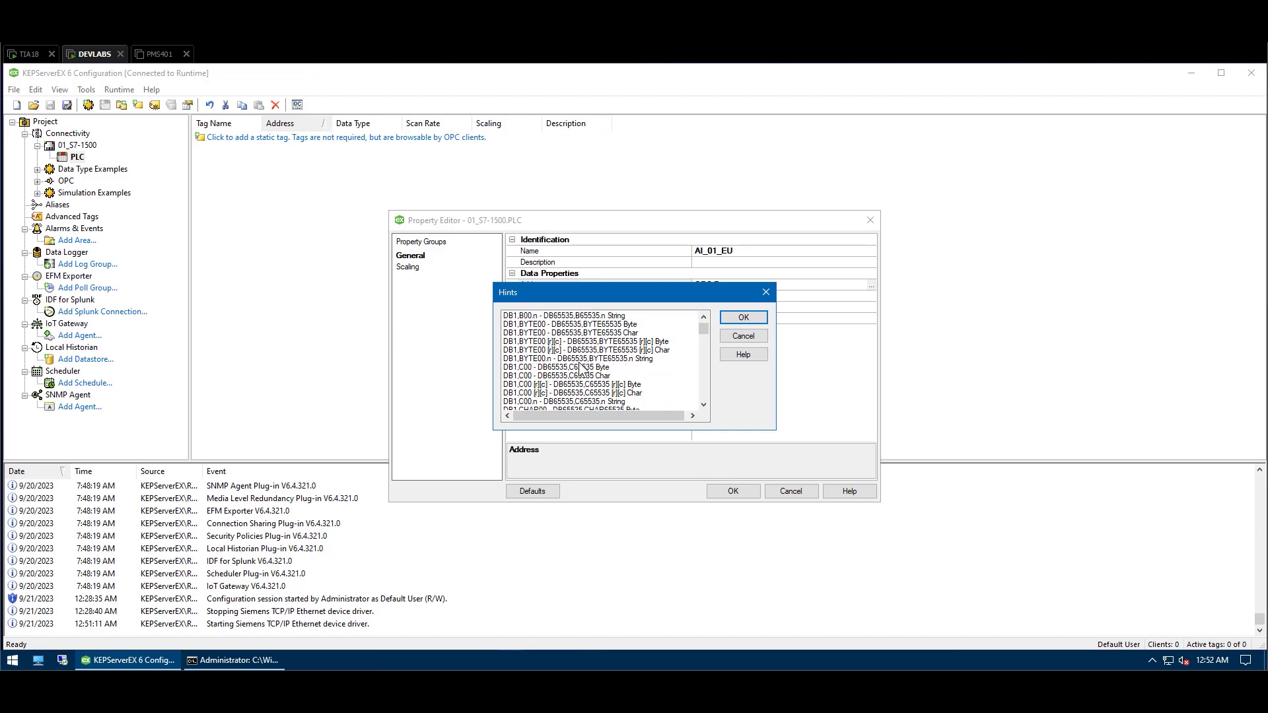
left_click_drag(707, 331, 712, 386)
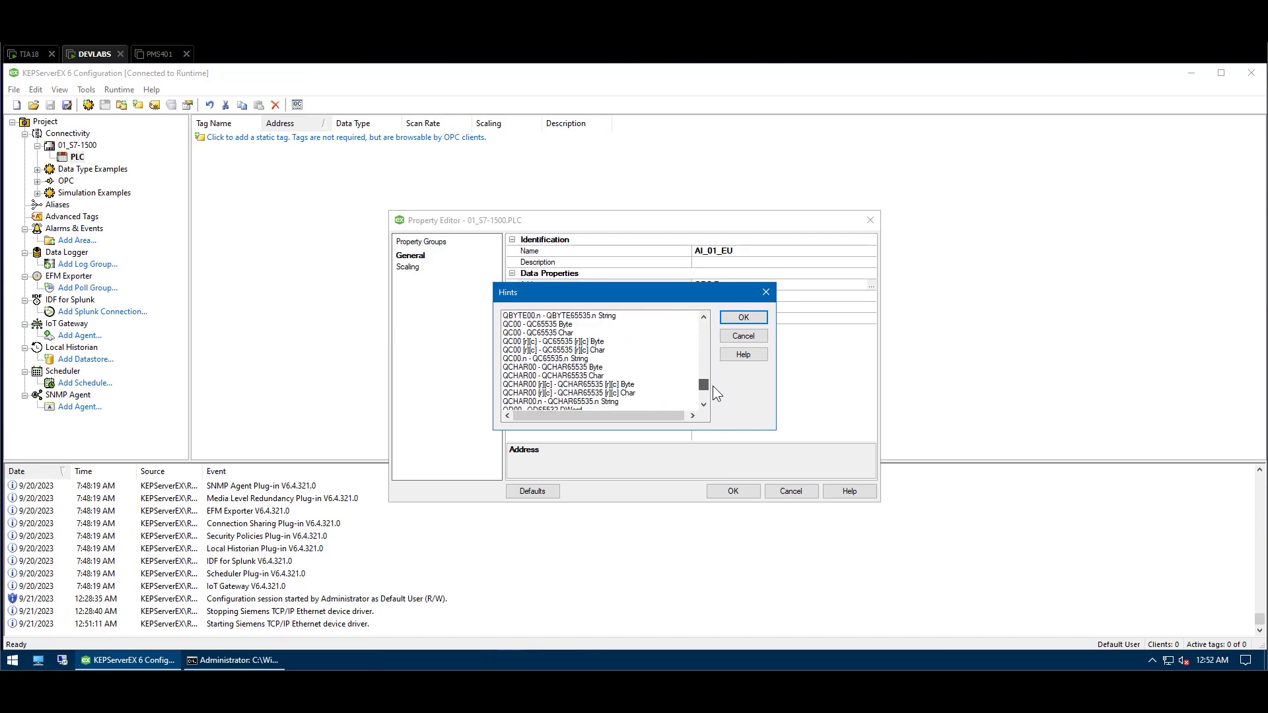
scroll(626, 388, "down", 2)
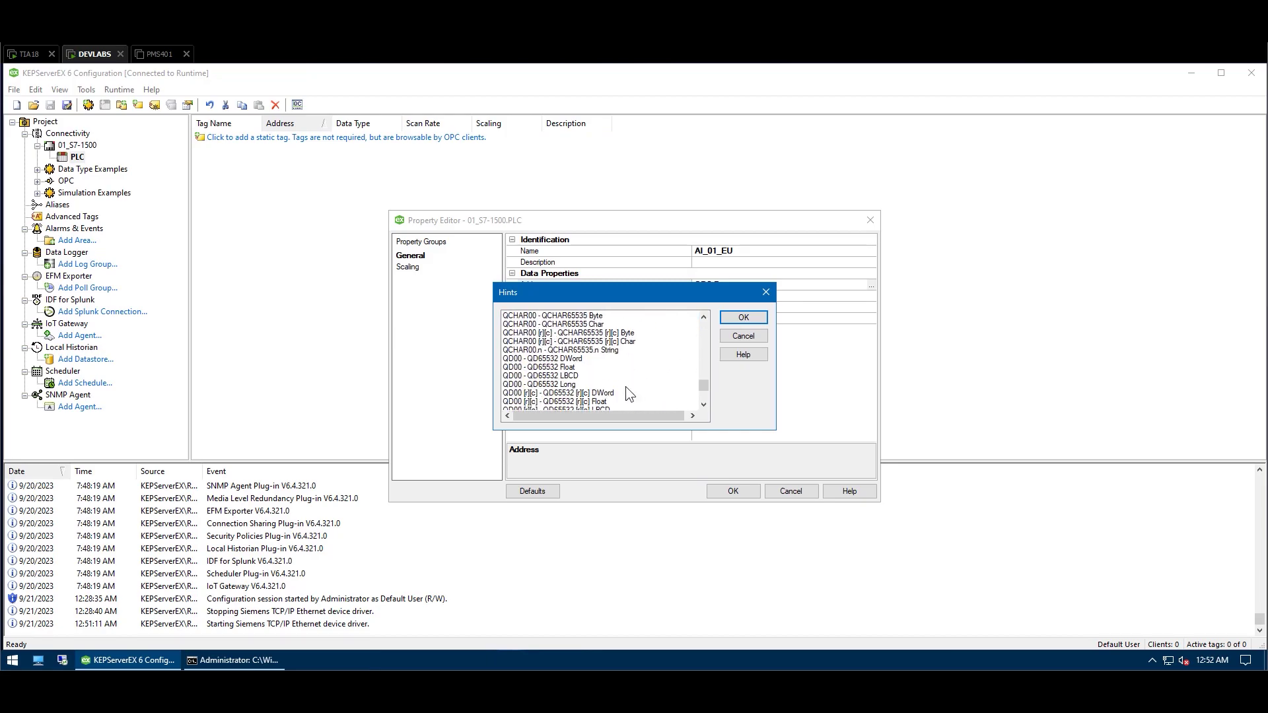
left_click(525, 367)
left_click_drag(645, 288, 413, 305)
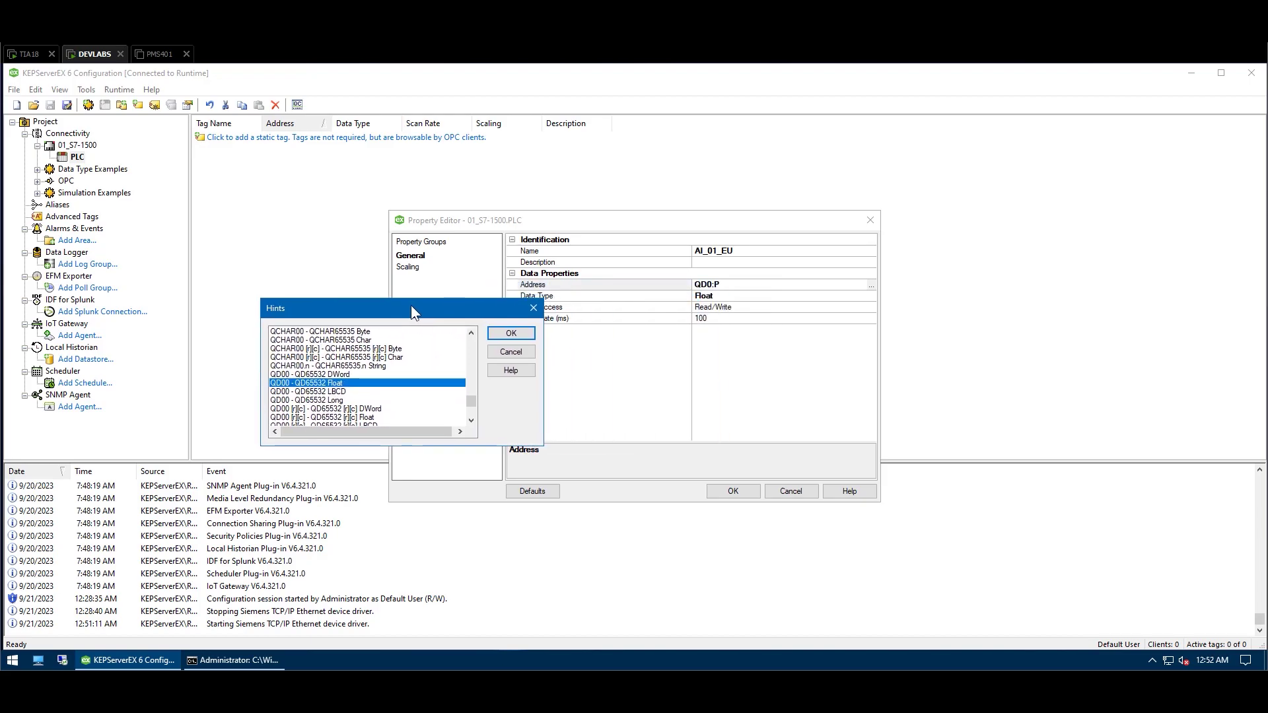
left_click(511, 334)
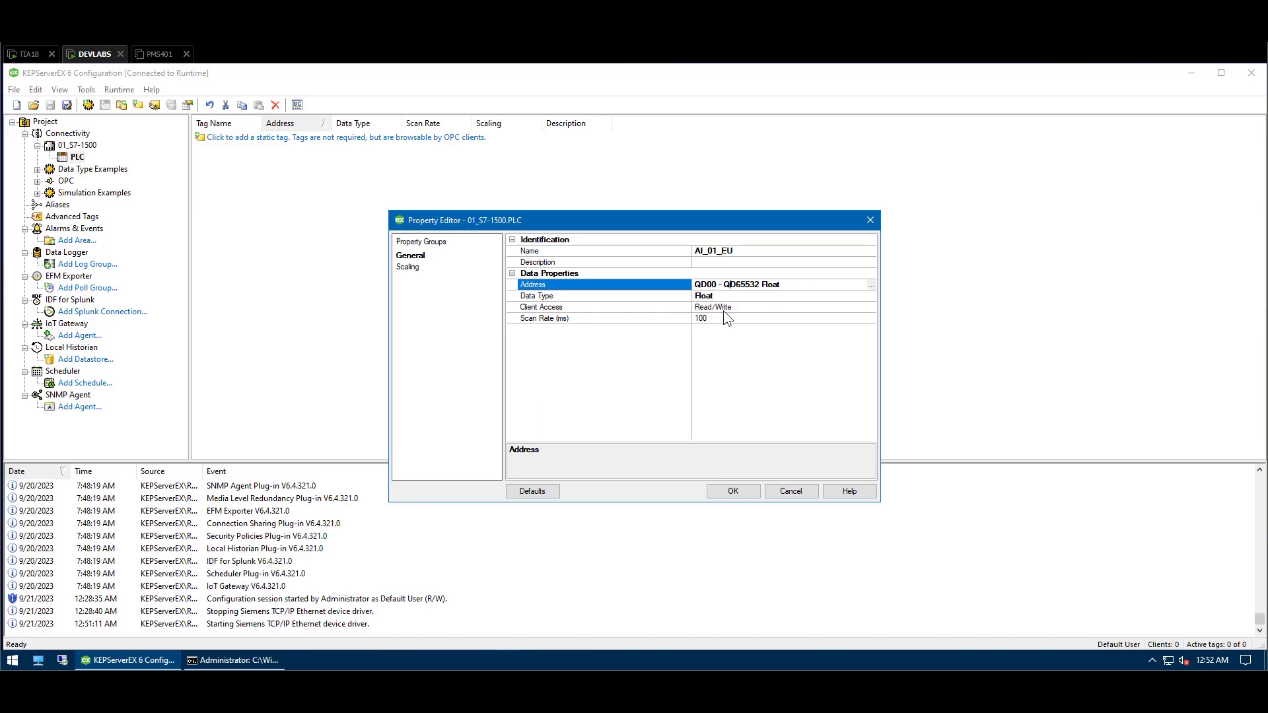
Step: Replace the AI_01_EU tag's address with QD0 and save the tag
left_click_drag(785, 285, 659, 280)
type("QD0")
left_click(725, 295)
left_click(734, 491)
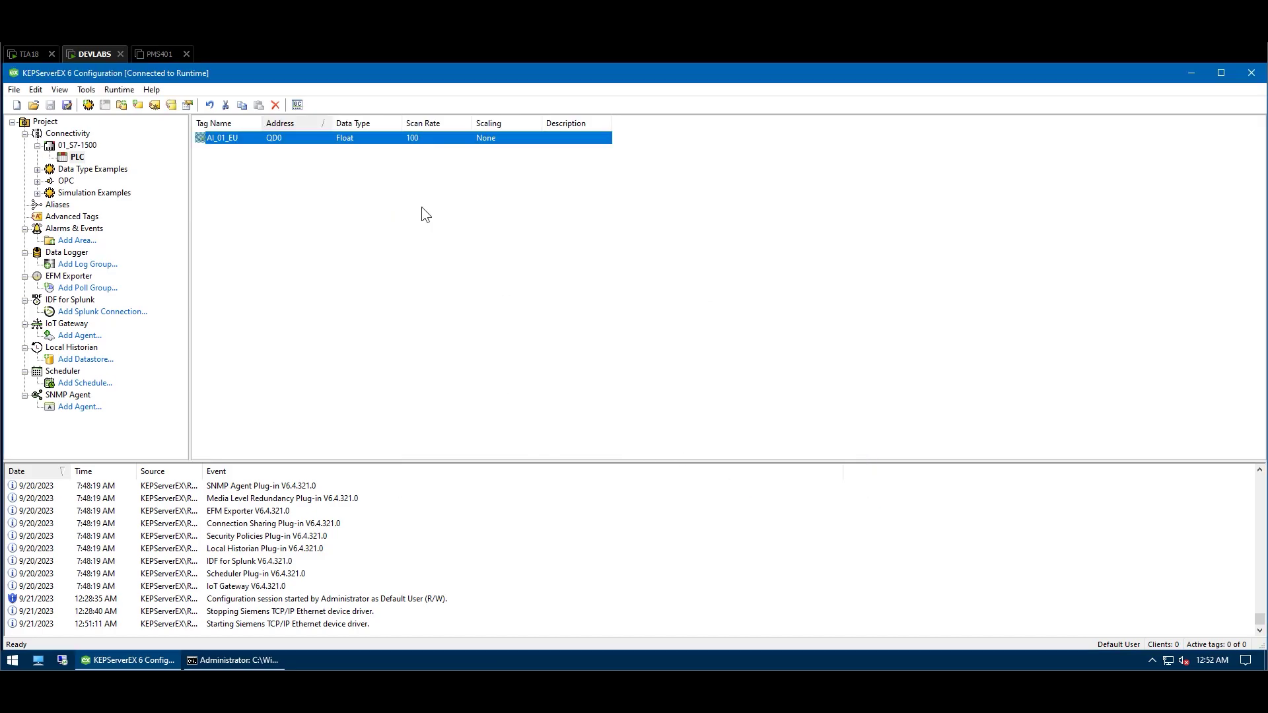
Step: Launch OPC Quick Client and select the AI_01_EU item in the 01_S7-1500.PLC group to check its value and quality
left_click(355, 212)
left_click(304, 141)
left_click(298, 106)
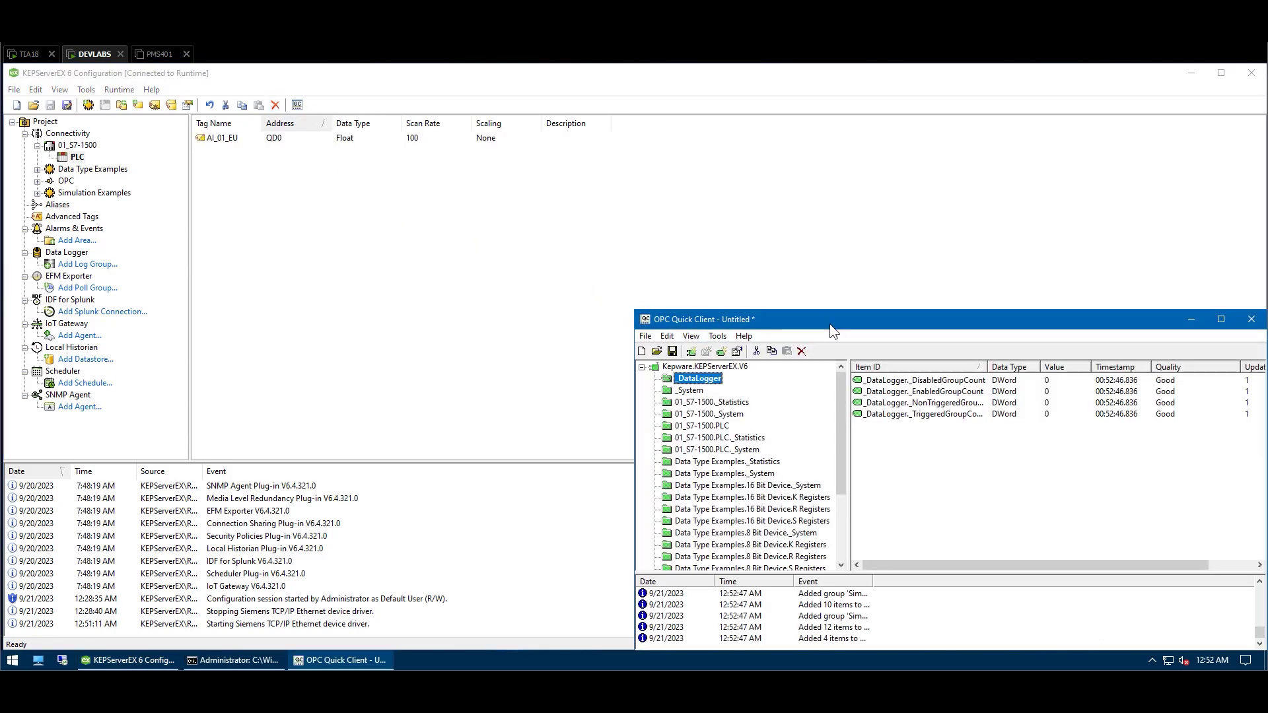
left_click_drag(829, 324, 501, 147)
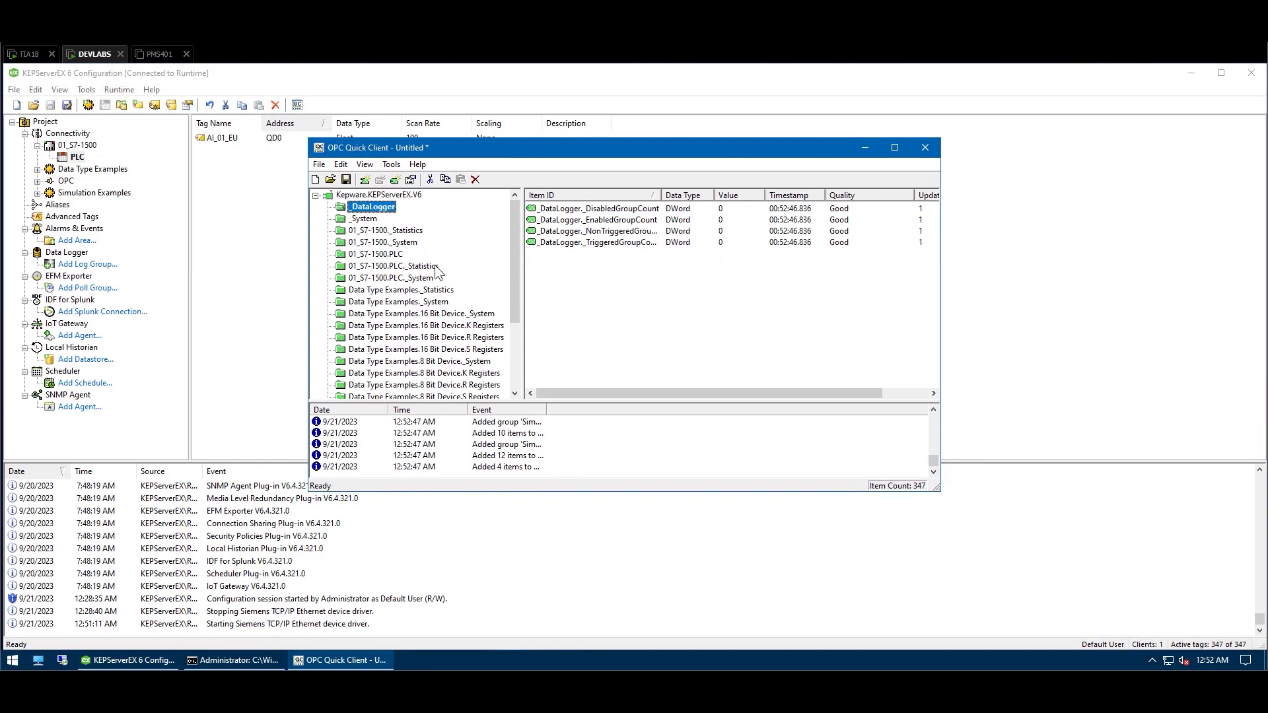
left_click(396, 255)
left_click(624, 242)
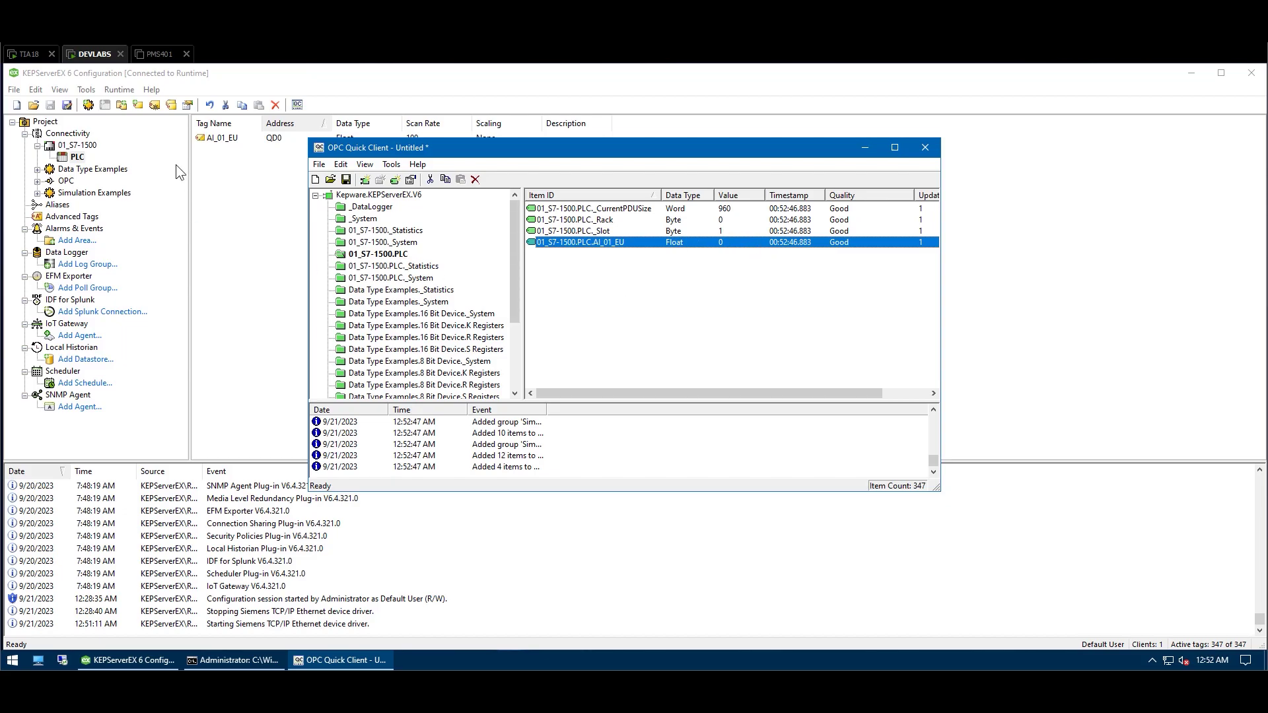
Step: Switch to TIA18 and turn on monitoring for Main [OB1] and the force table, resizing the two editors to fit
left_click(33, 53)
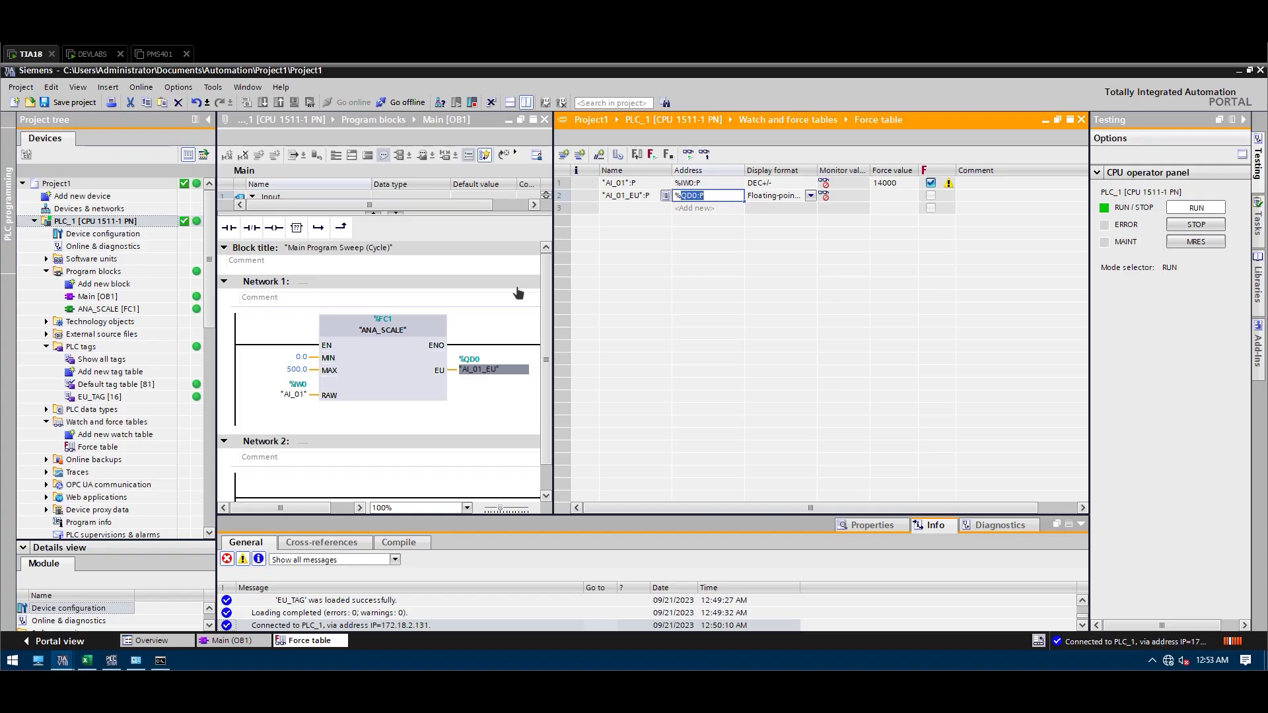
left_click(474, 124)
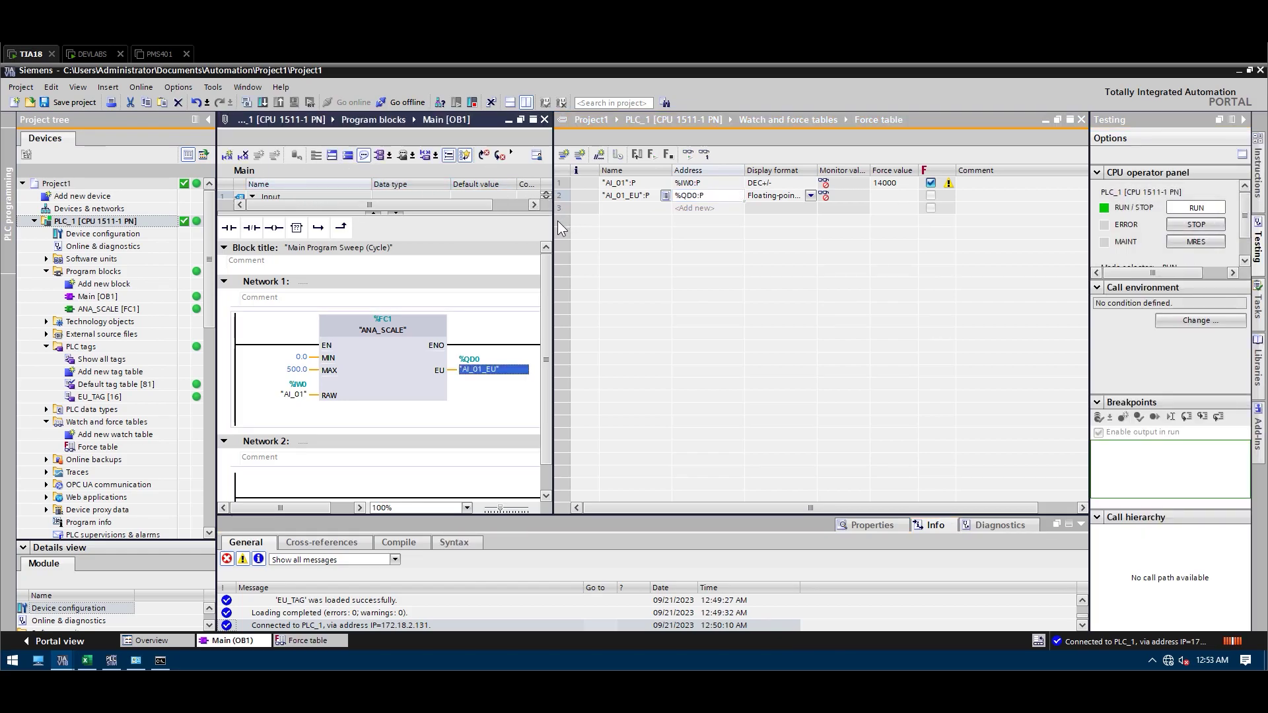
left_click_drag(555, 221, 628, 228)
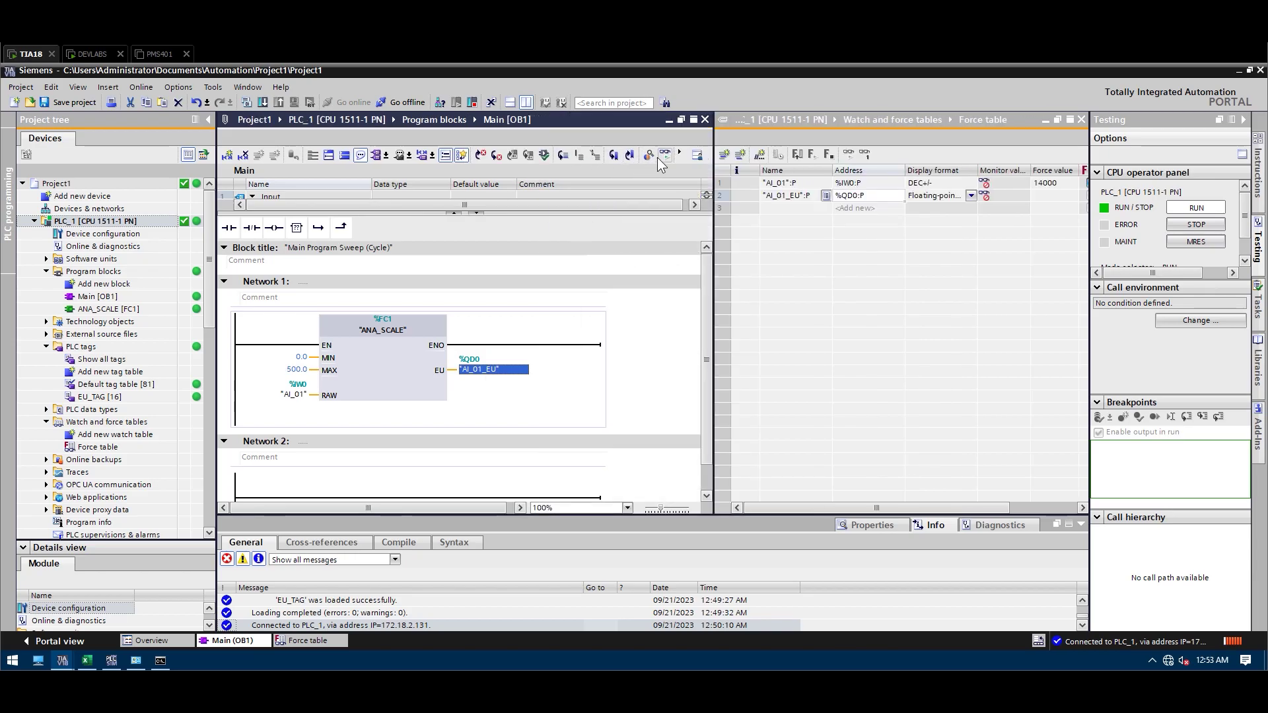
left_click(665, 154)
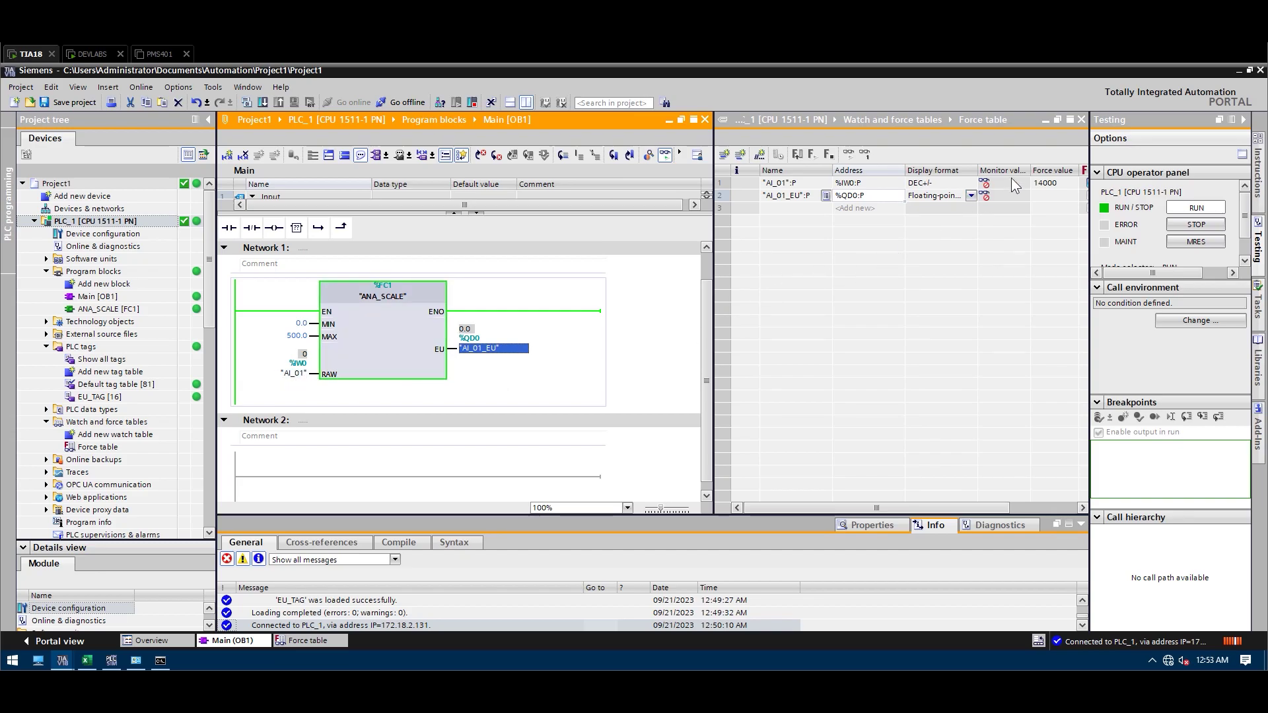
left_click(968, 137)
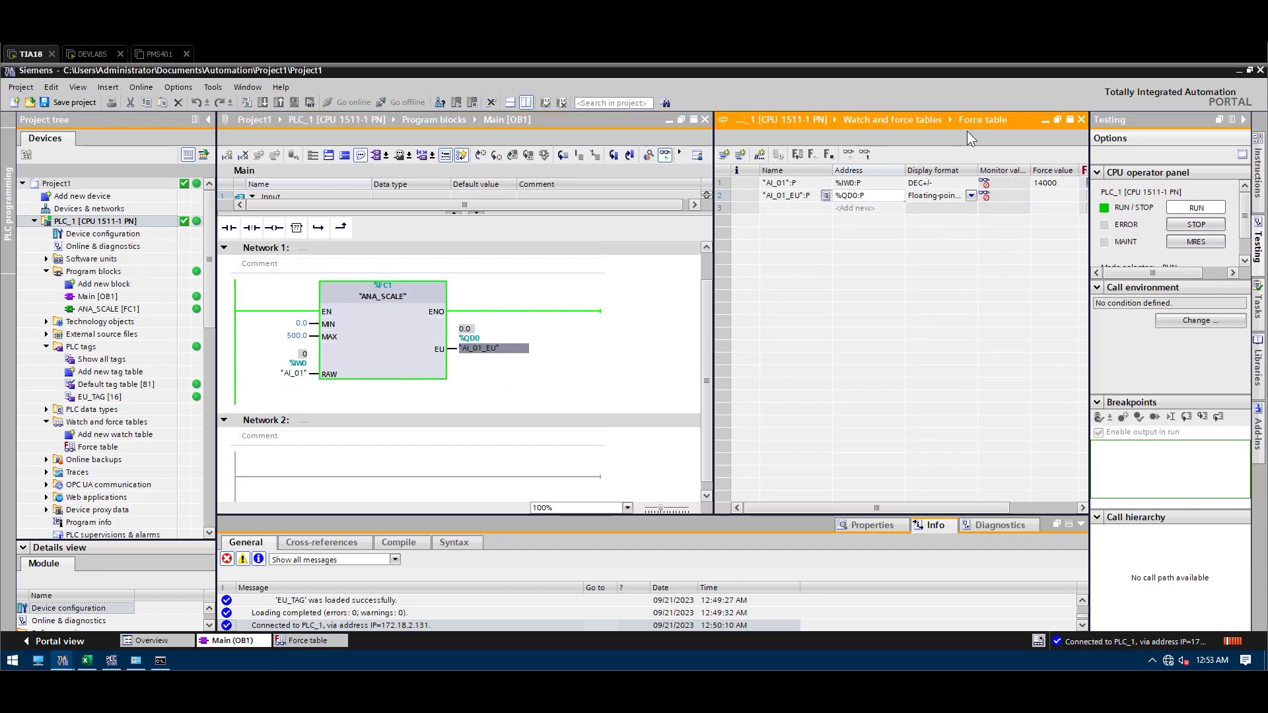
left_click_drag(715, 213, 659, 213)
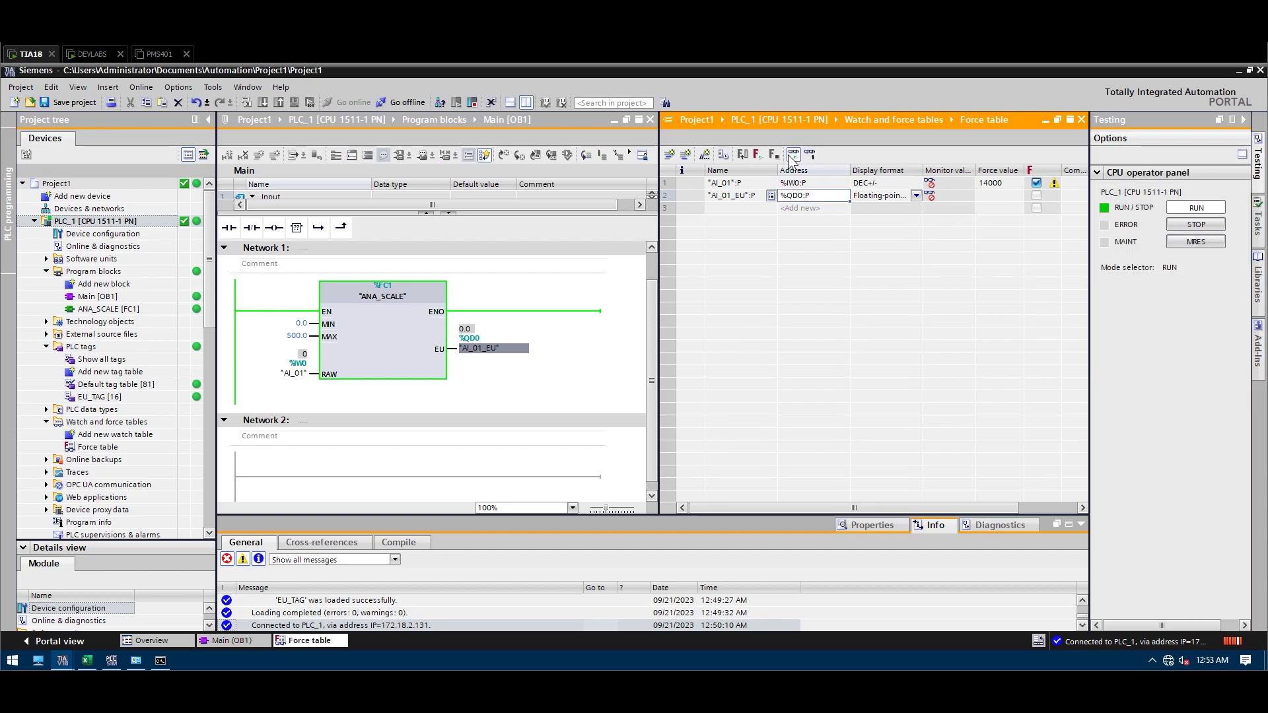
left_click(794, 153)
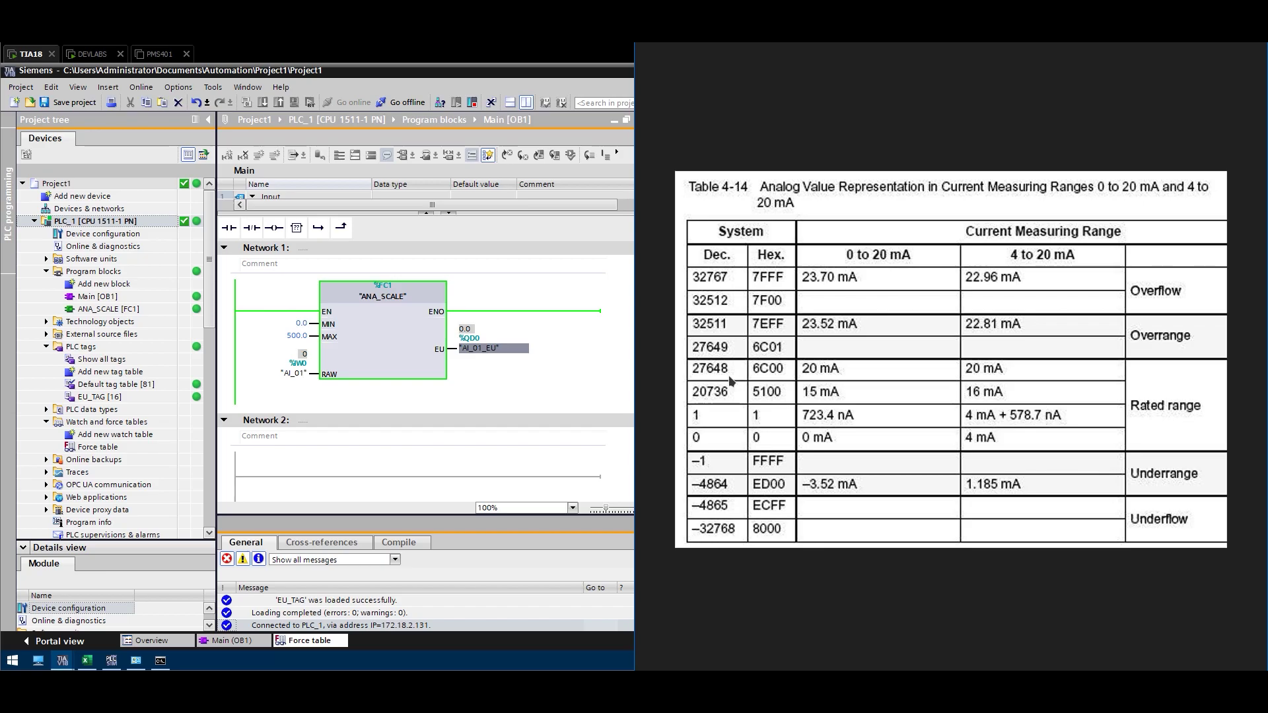
Step: Switch to Calculator, copy the result 13,824 of 27648 ÷ 2, and minimise it
key("alt+Tab")
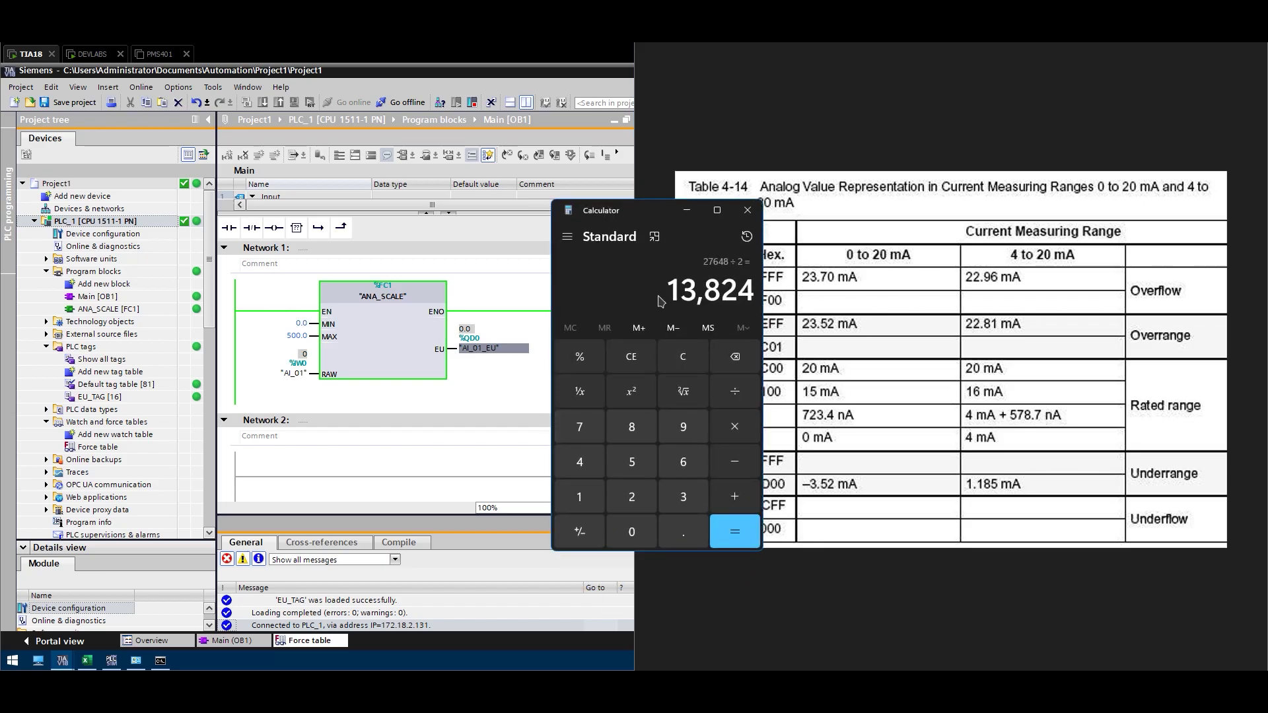
left_click_drag(651, 211, 532, 182)
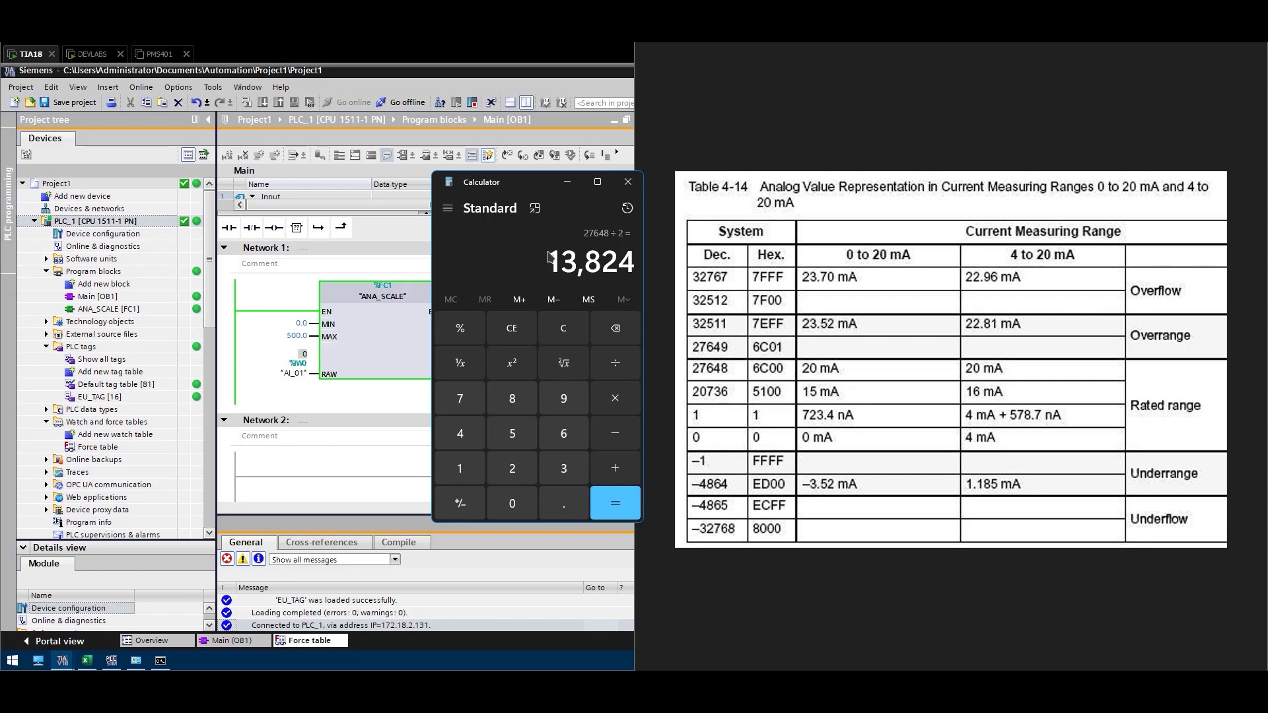
left_click_drag(547, 259, 649, 267)
key("ctrl+c")
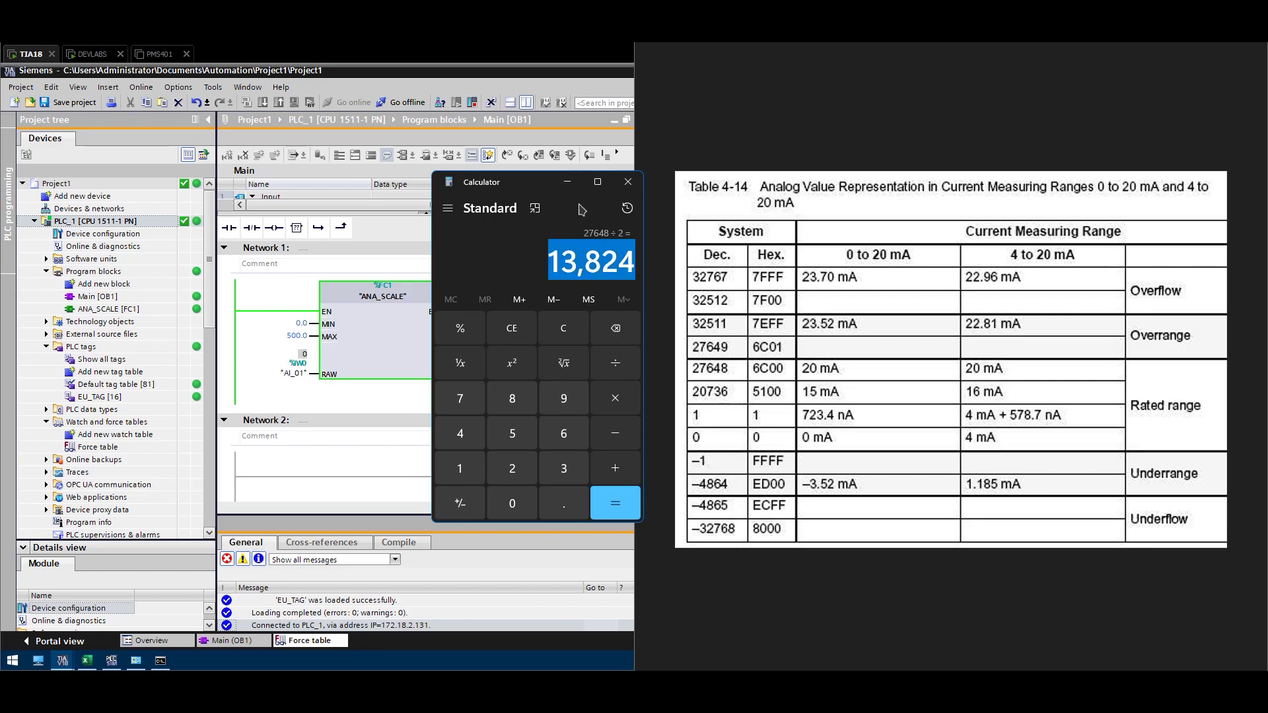
right_click(594, 259)
left_click(642, 277)
left_click(567, 181)
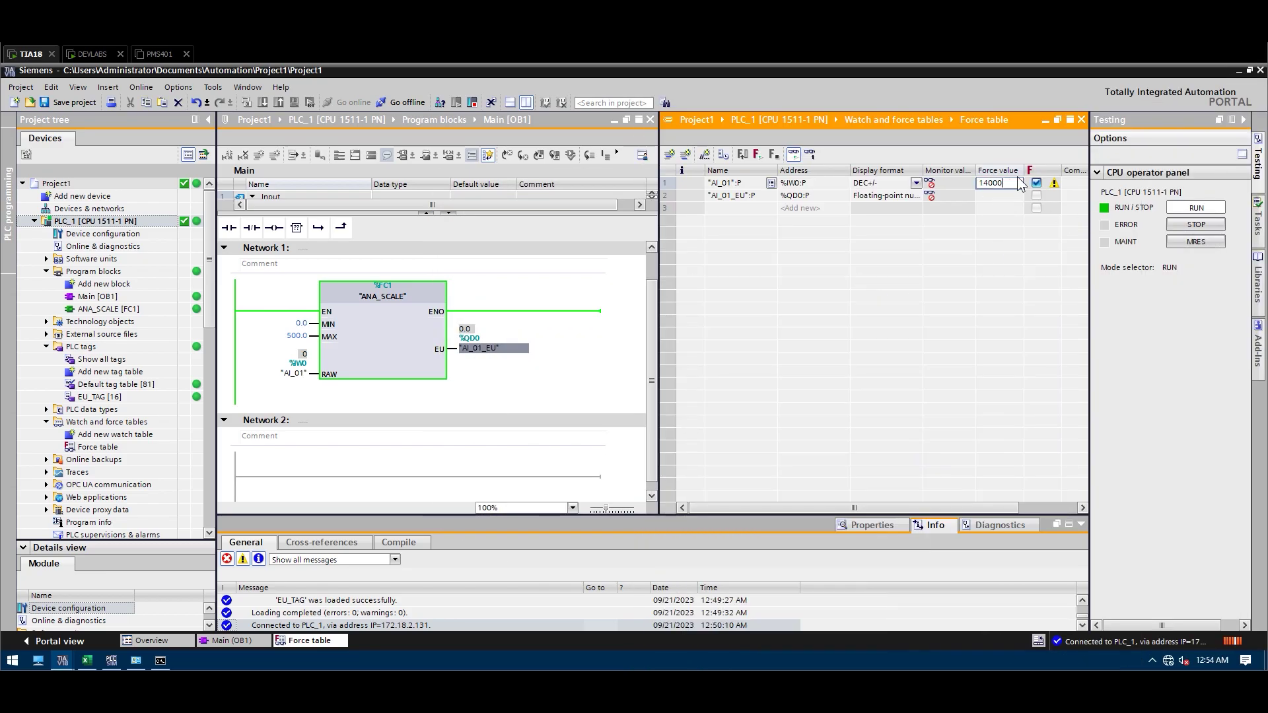
Step: Replace AI_01's force value in the force table with the copied number, entered as 13824 without the comma
key("ctrl+a")
key("ctrl+v")
key("Left")
key("BackSpace")
key("Return")
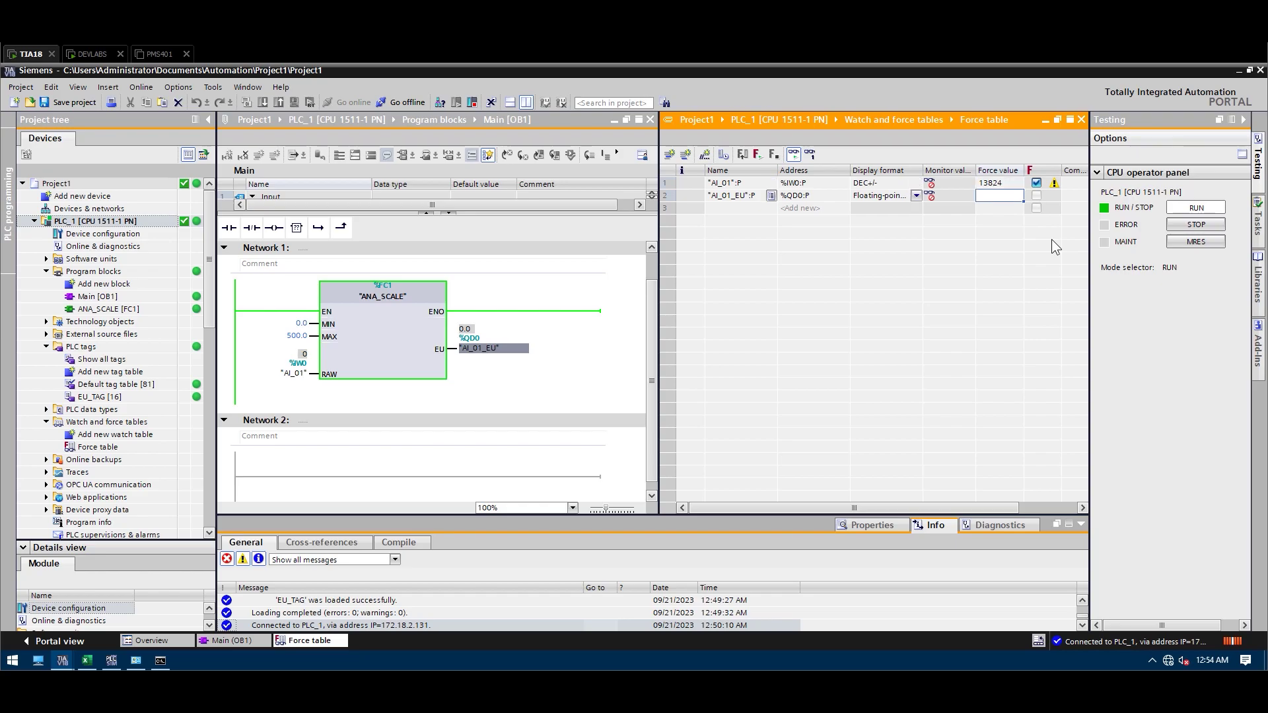
Step: Force all selected values in PLC_1, confirm the start of forcing, and check AI_01_EU in OPC Quick Client on DEVLABS
left_click(1057, 185)
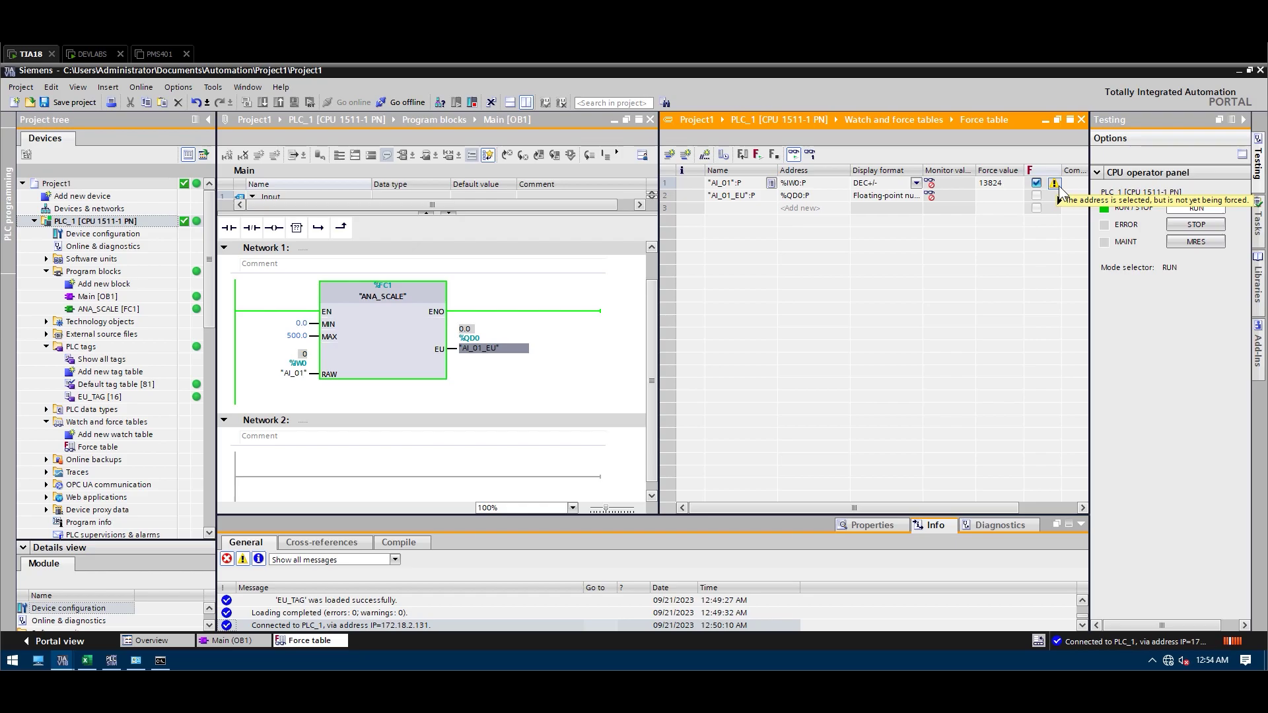
mouse_move(1058, 184)
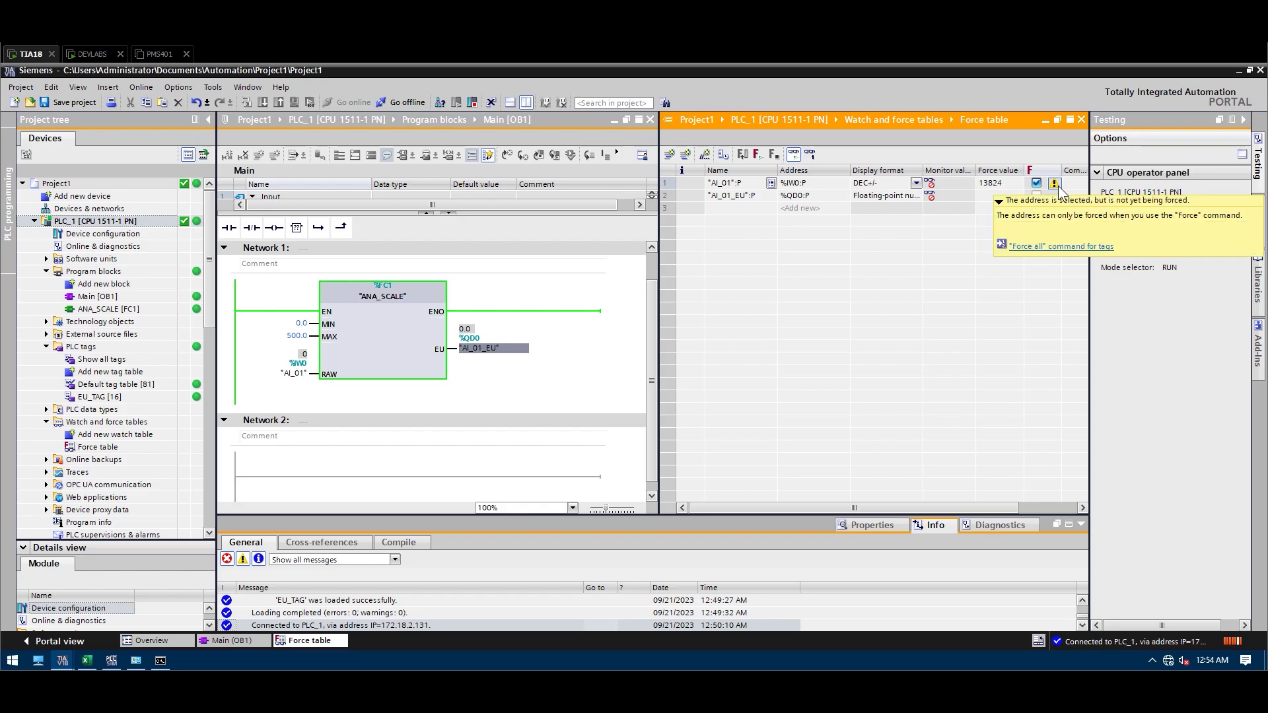
right_click(990, 187)
mouse_move(1020, 191)
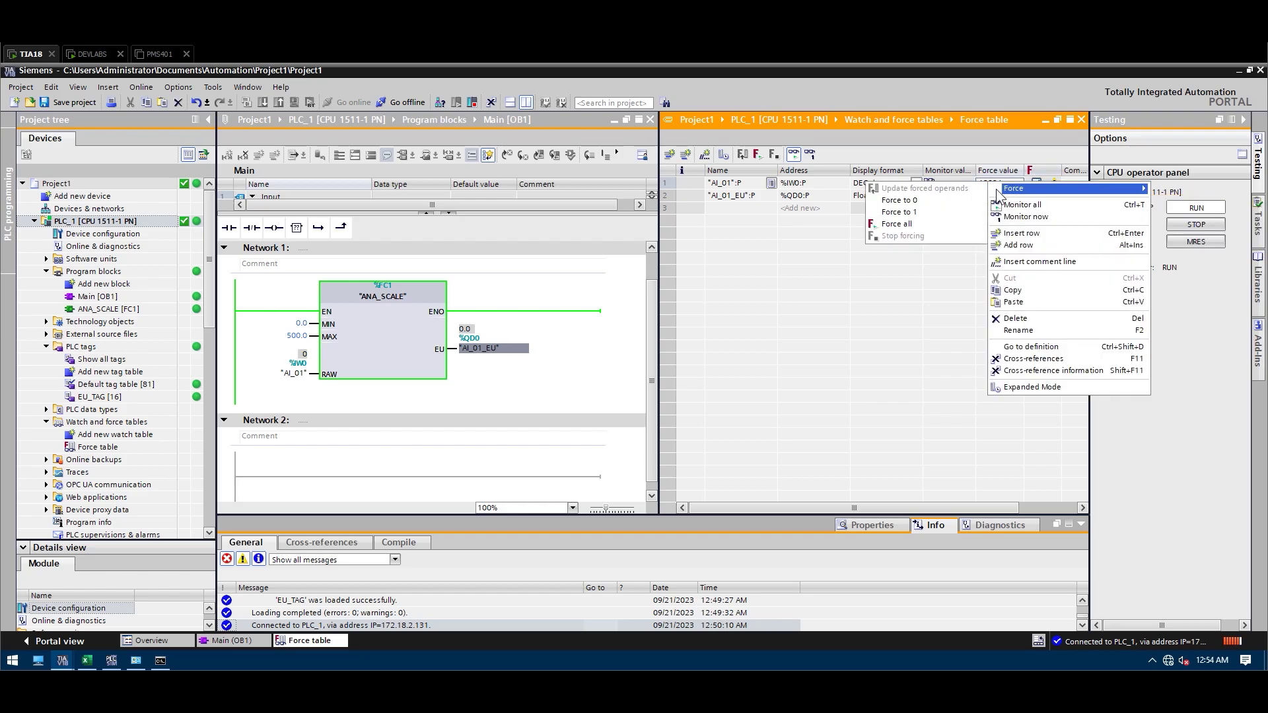
left_click(921, 223)
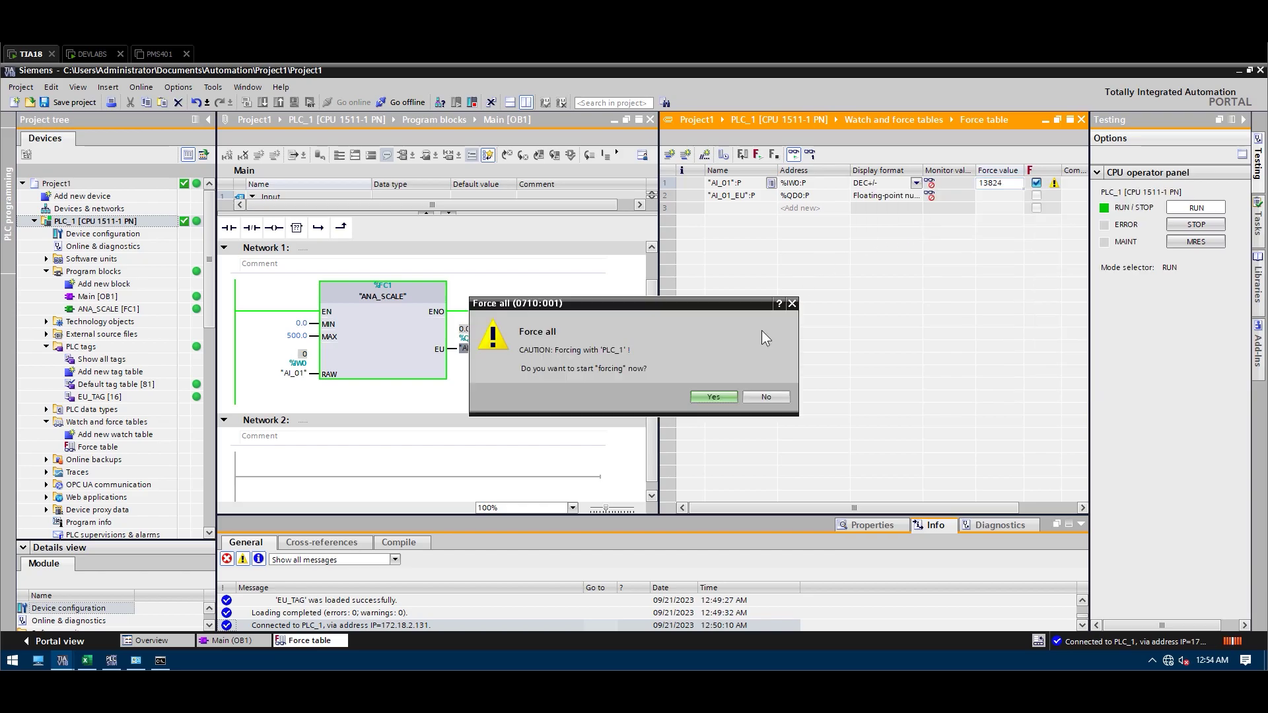
left_click(710, 395)
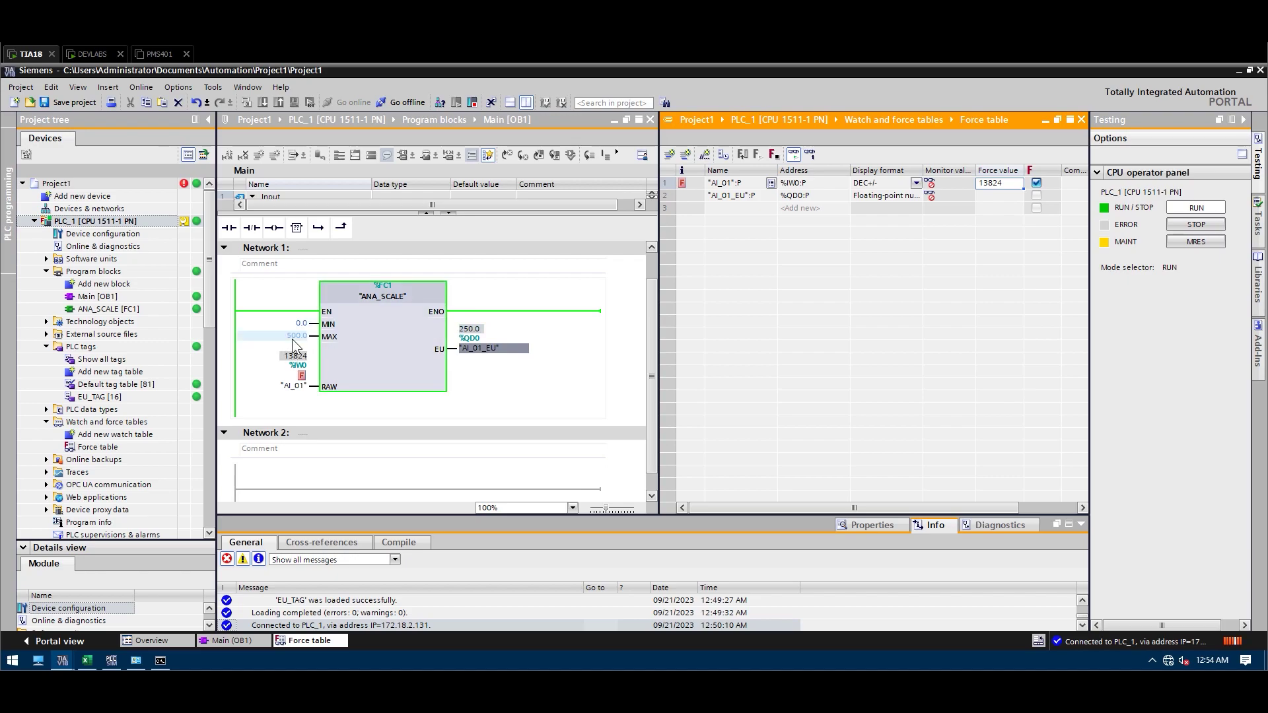
left_click(85, 55)
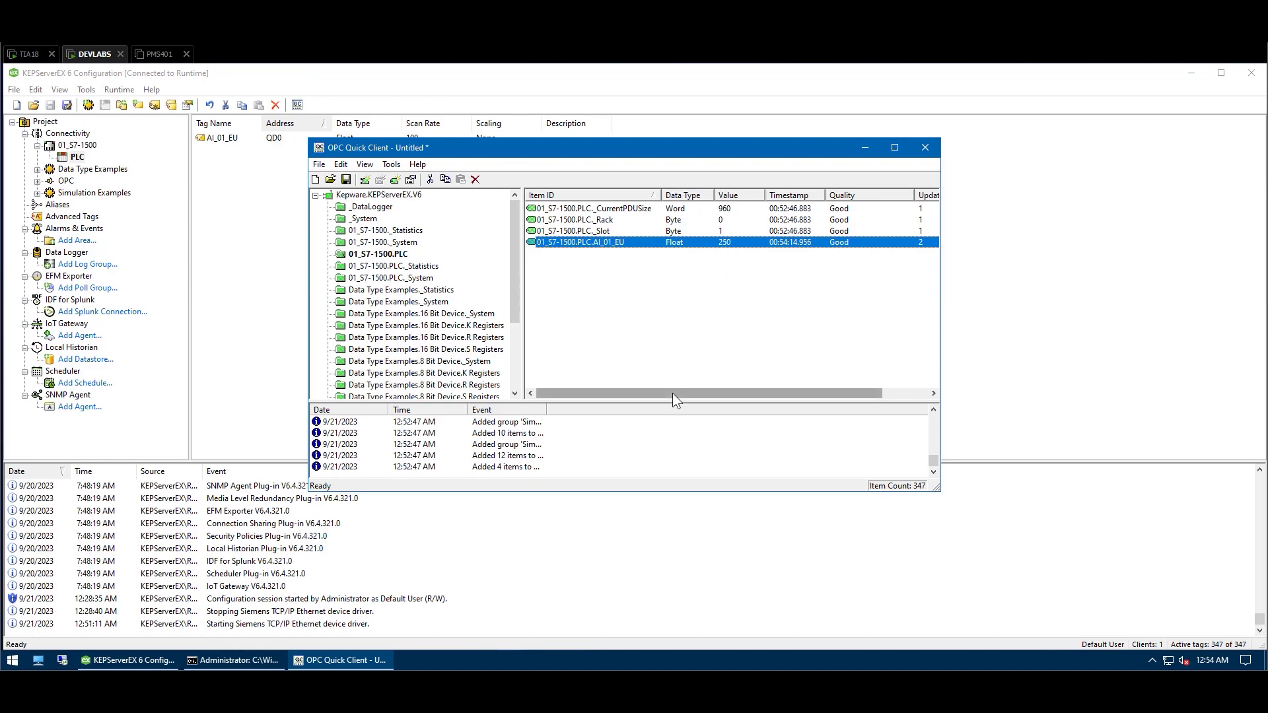
Step: Switch to TIA18, set AI_01's force value to 1000, force all values and confirm replacing the current force job
left_click(29, 54)
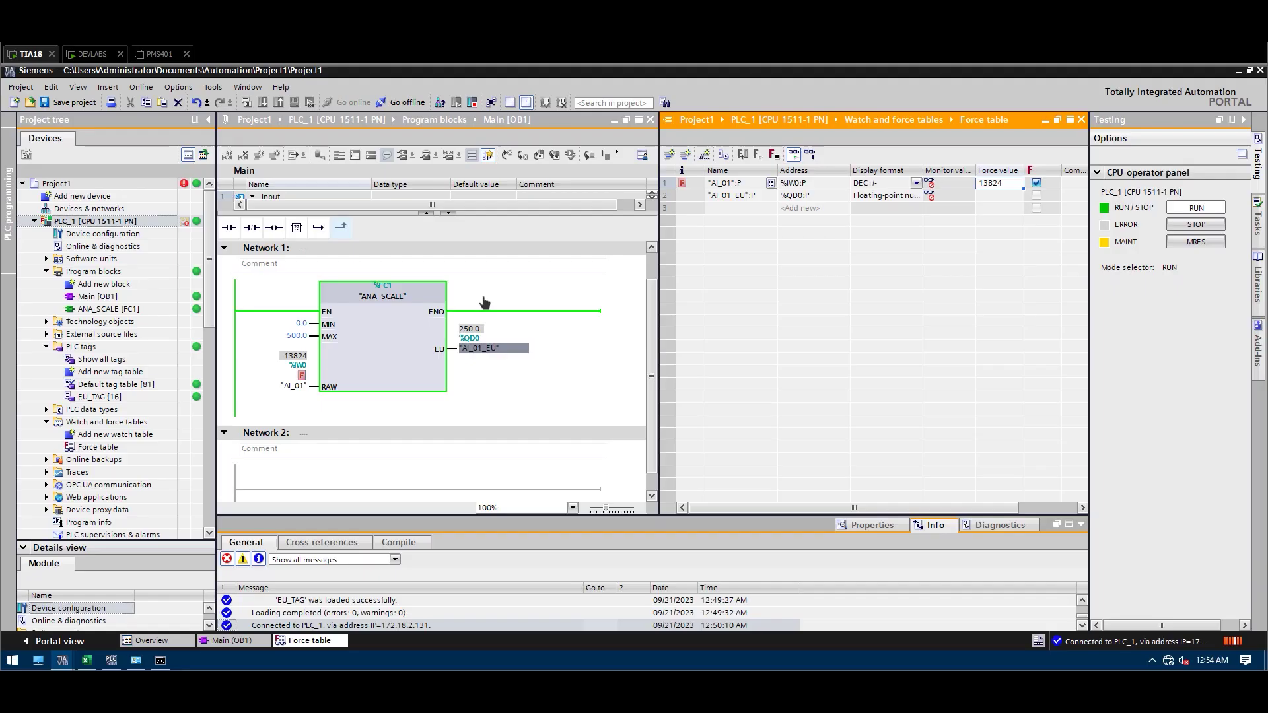
left_click(1016, 182)
double_click(1016, 182)
type("10")
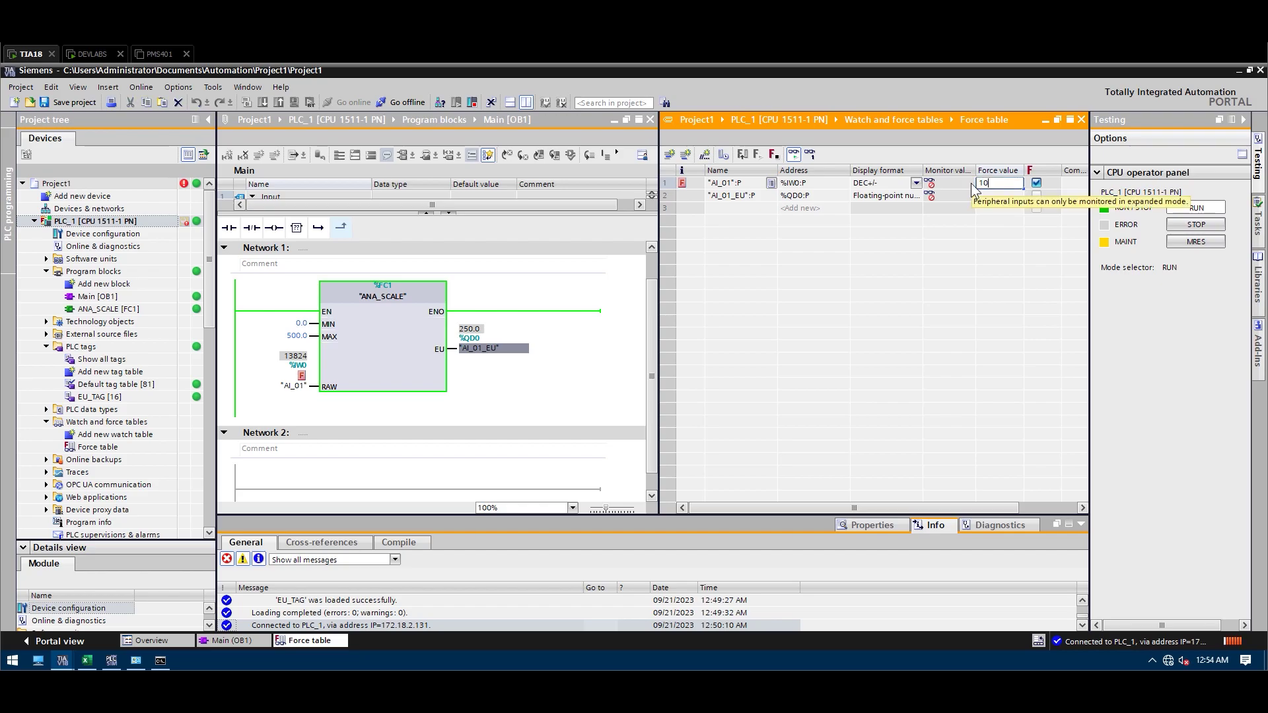
type("00")
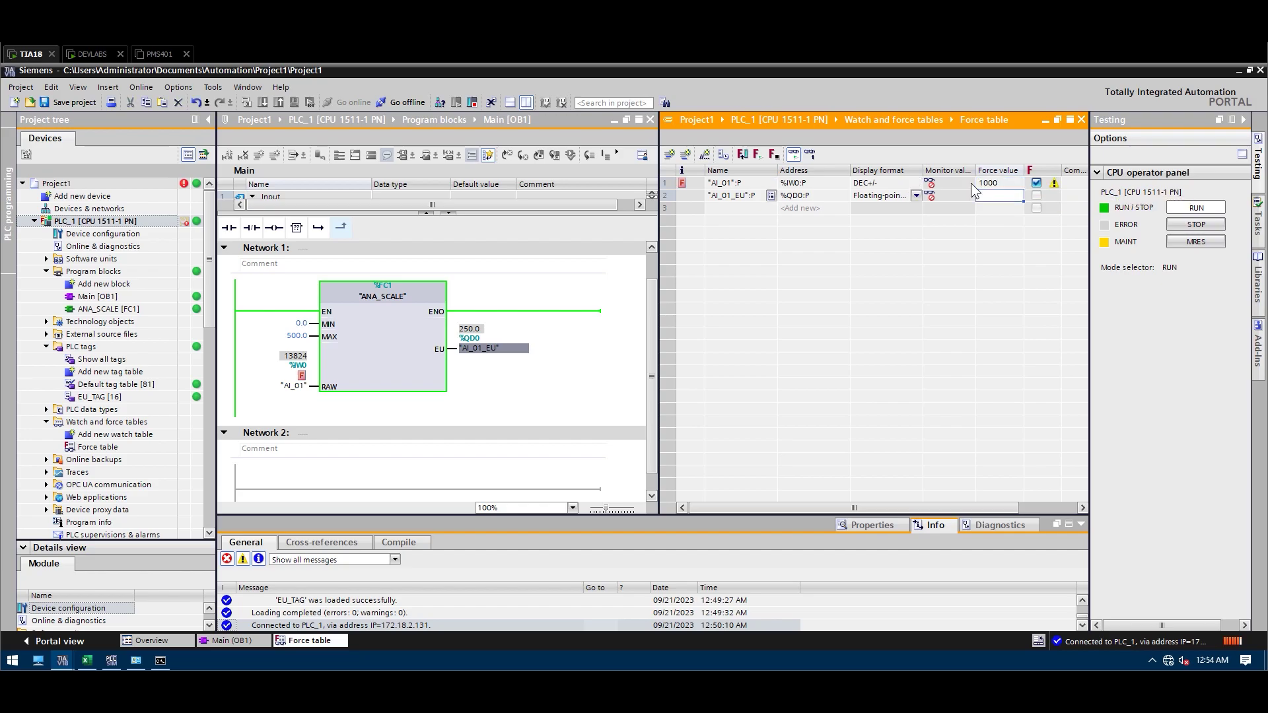
right_click(972, 184)
mouse_move(1089, 191)
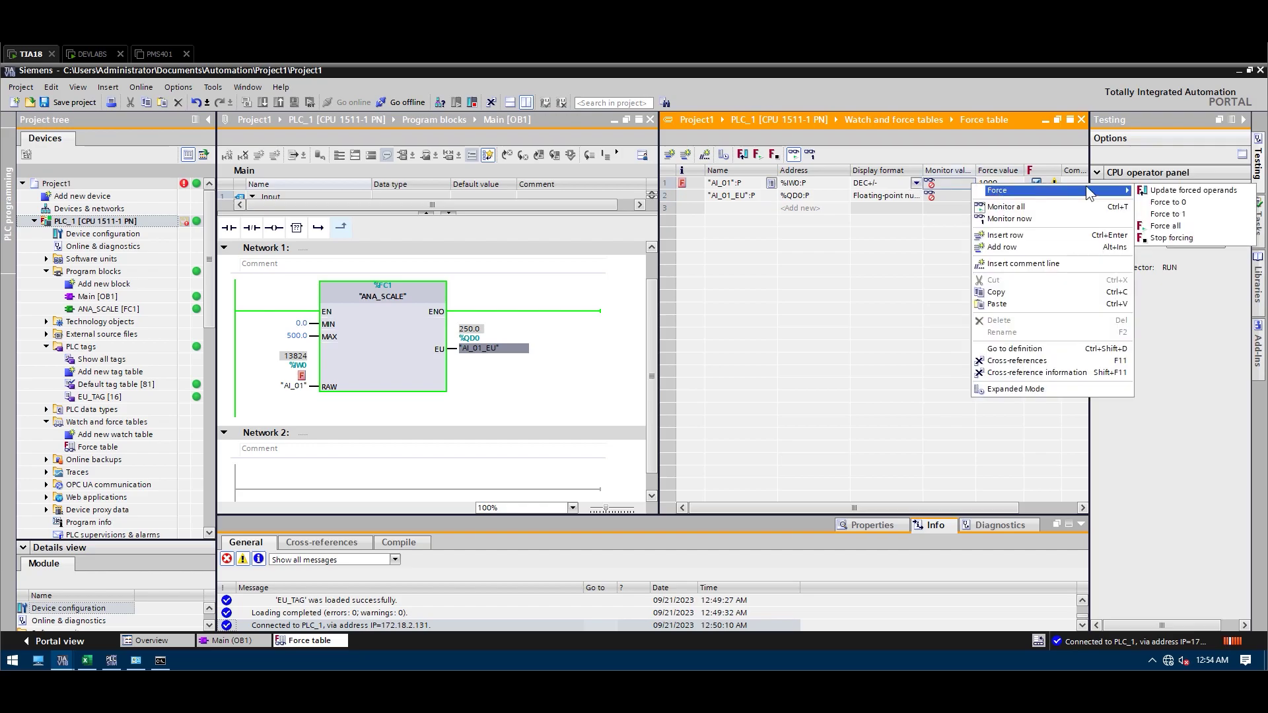
left_click(1166, 226)
left_click(708, 397)
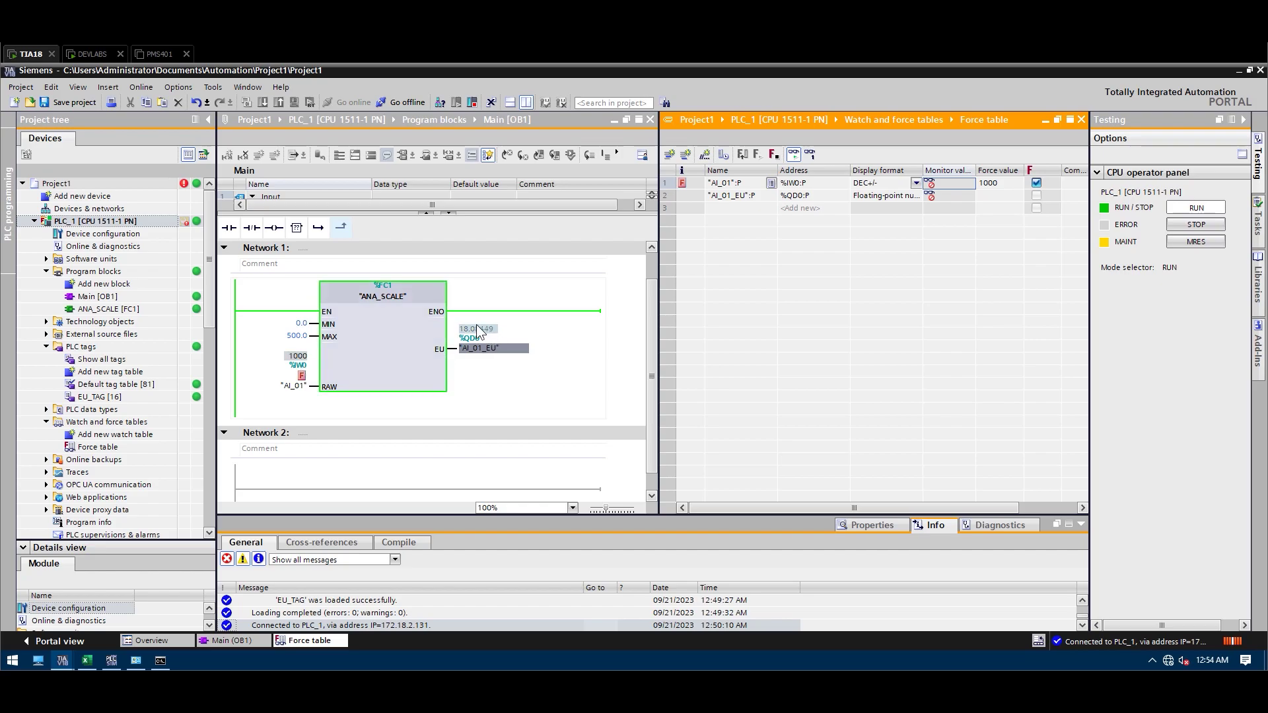
Step: Set AI_01's force value to 10000 in the force table, force all values and confirm the replacement
double_click(1004, 183)
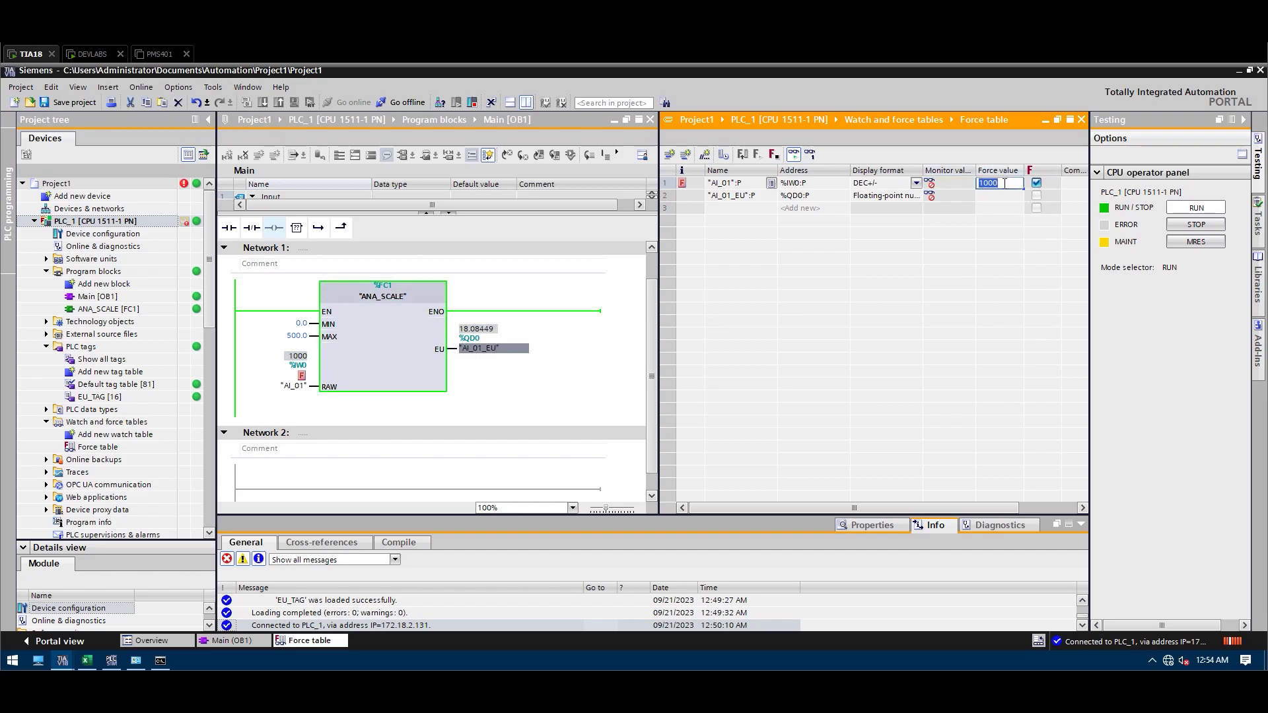
type("10000")
key("Return")
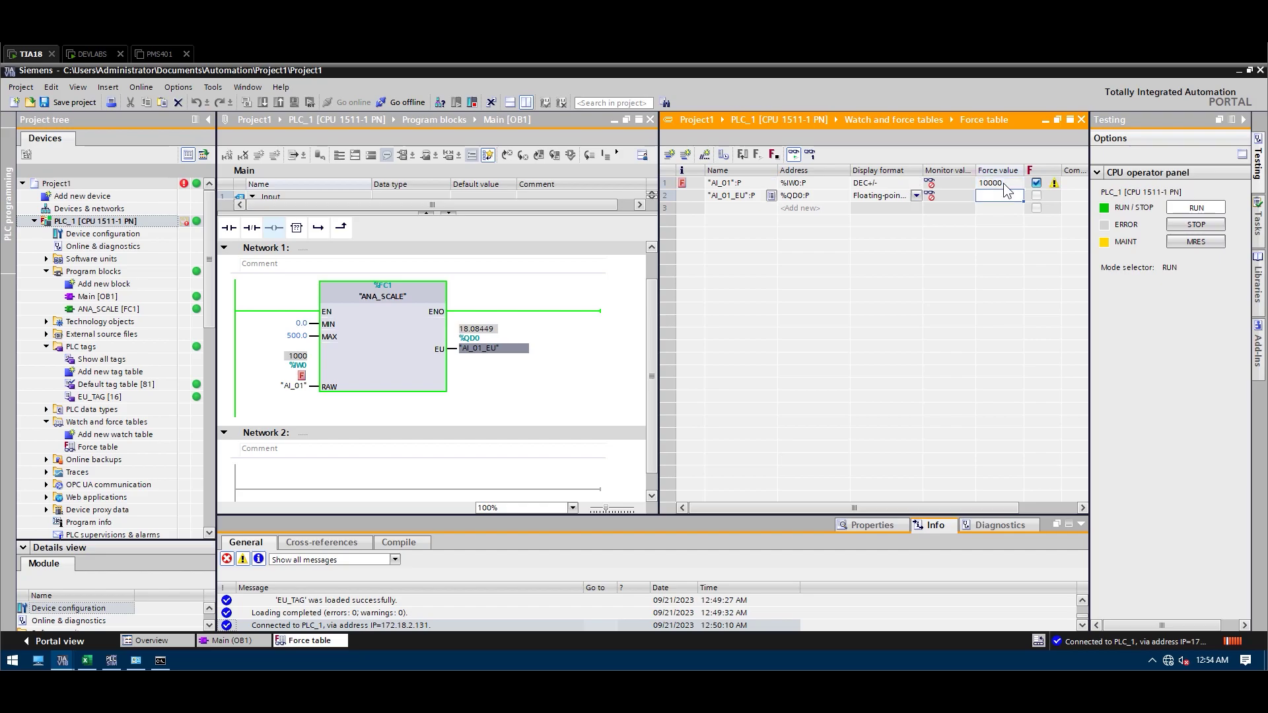
right_click(1004, 183)
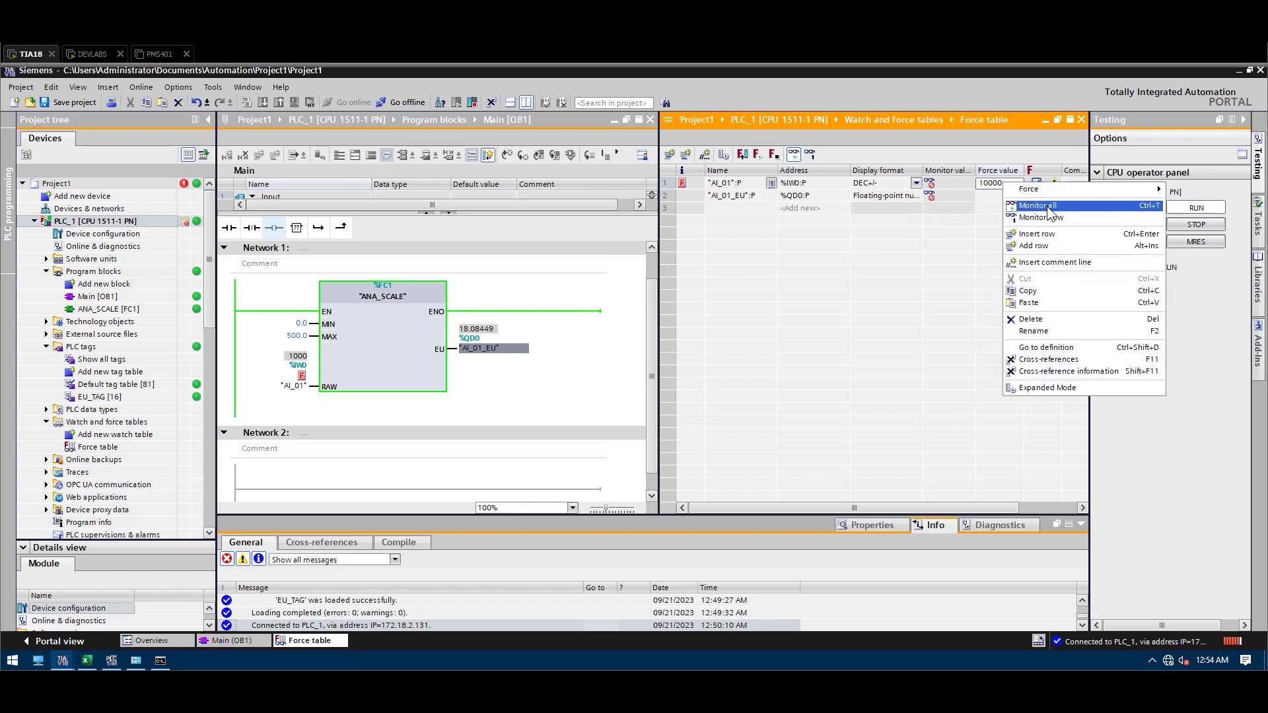
mouse_move(1056, 192)
left_click(943, 223)
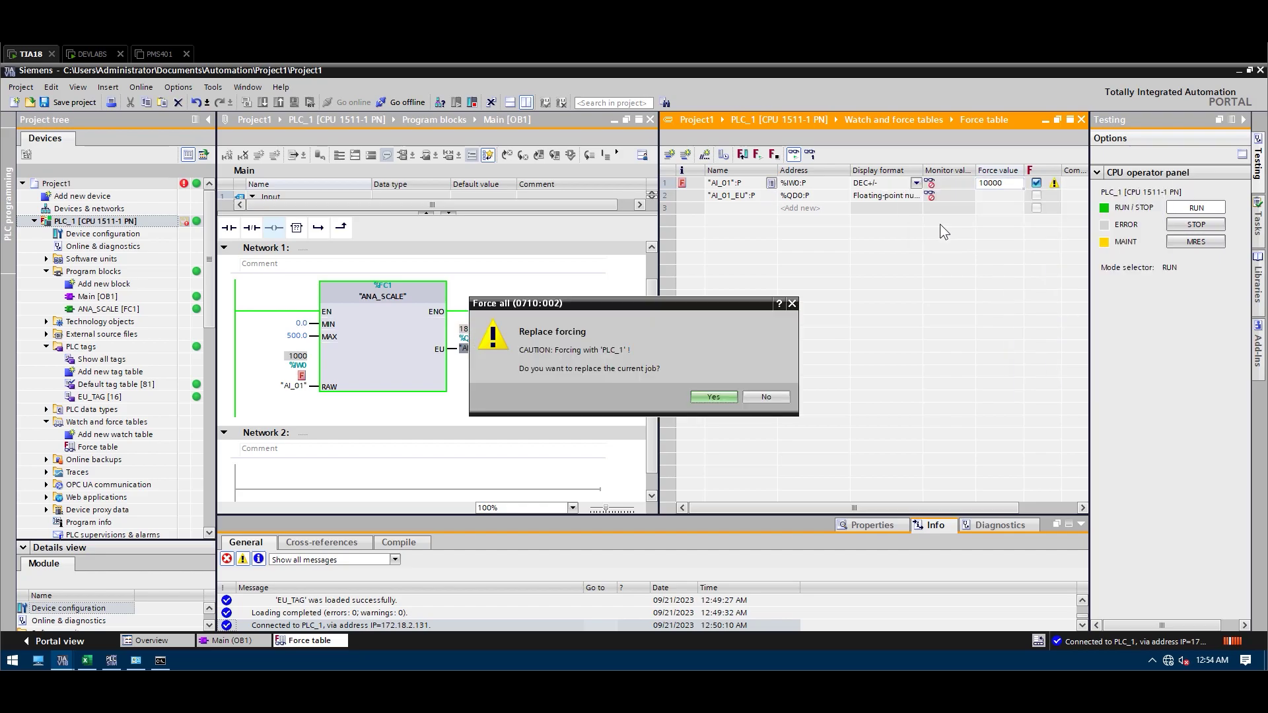
left_click(708, 396)
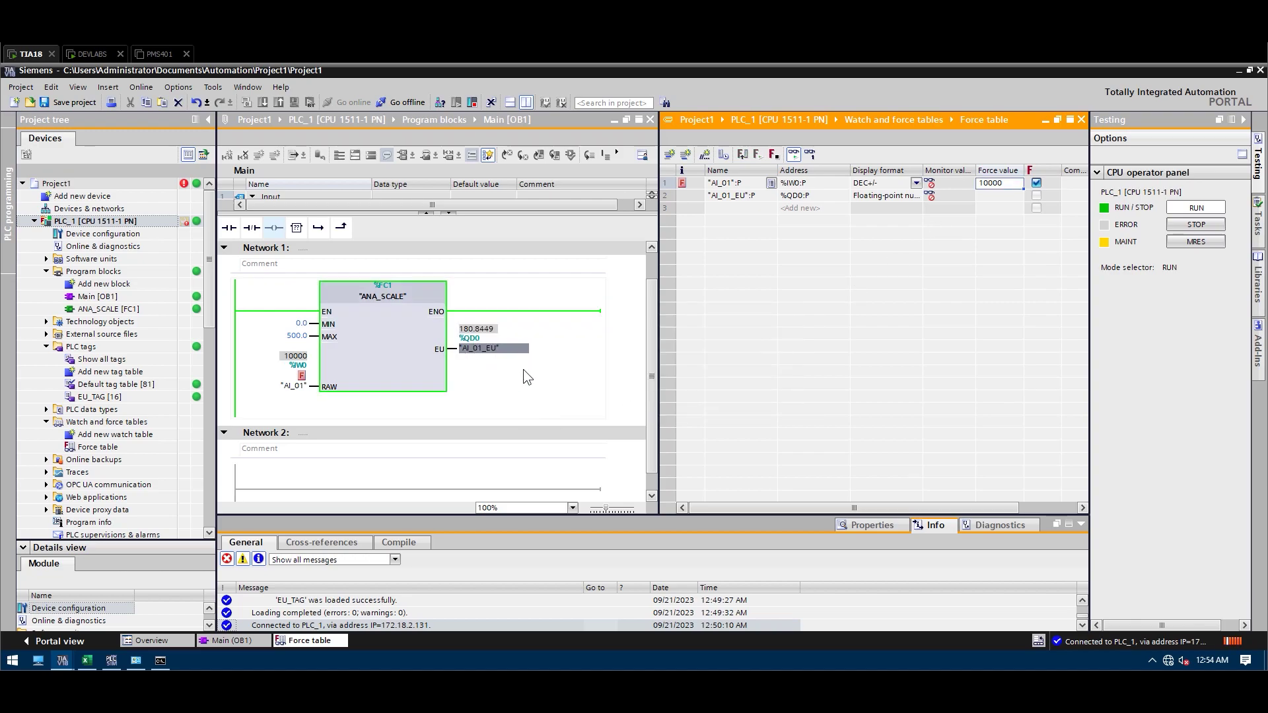
Step: Compare AI_01_EU's value in OPC Quick Client on DEVLABS with the ANA_SCALE output monitored on TIA18
left_click(92, 54)
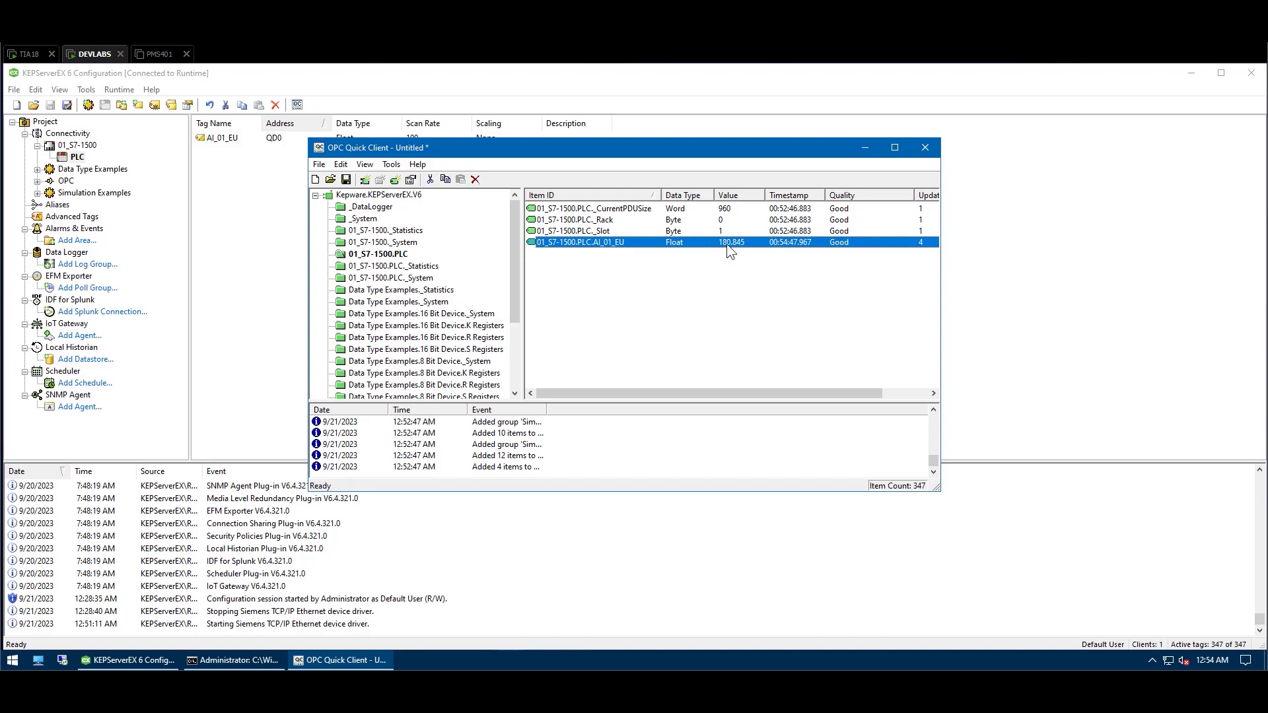
left_click(33, 55)
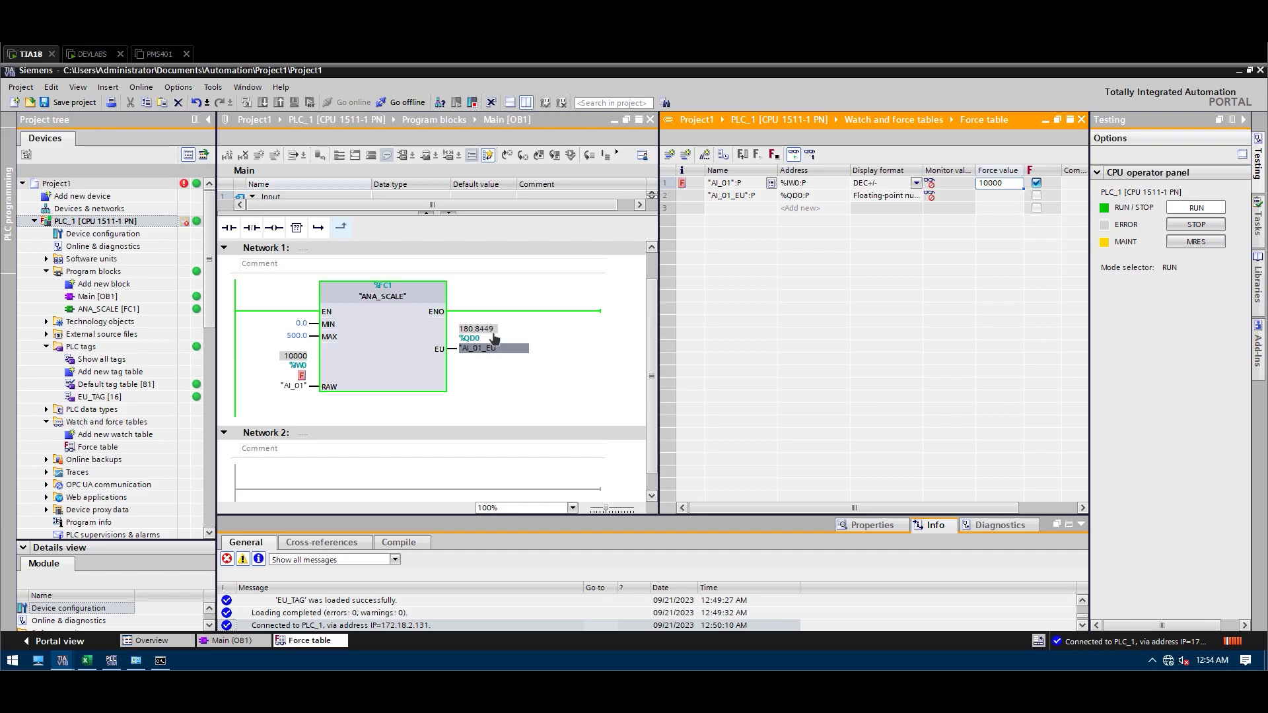
left_click(96, 55)
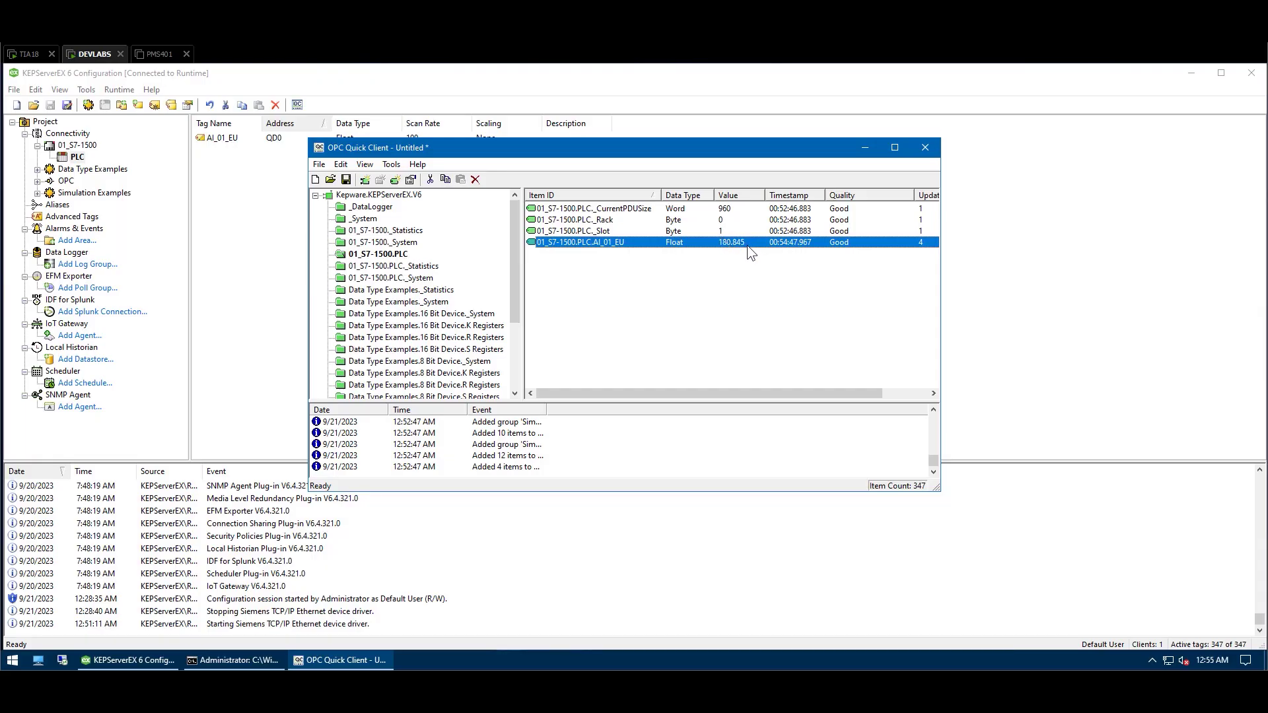
Step: Return to TIA18, bring up the S7-PLCSIM Advanced control panel and reposition it to show the DUMMY_PLC instance
left_click(34, 56)
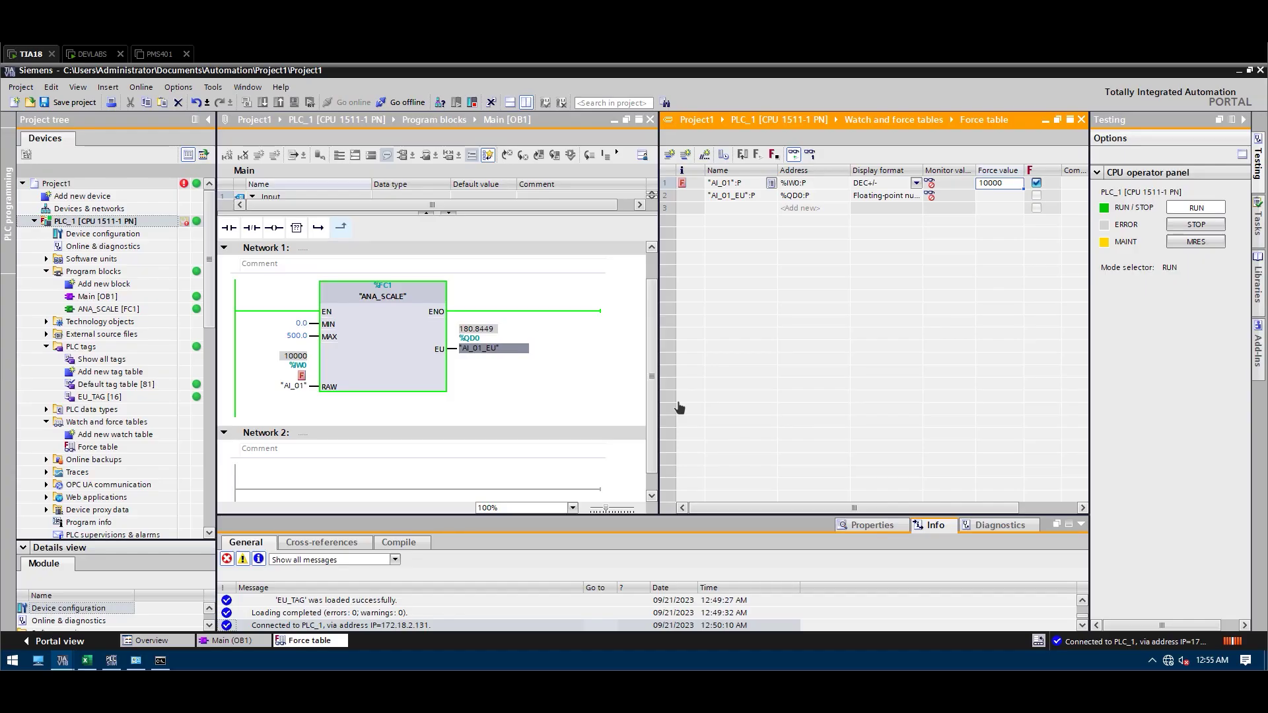
left_click(111, 660)
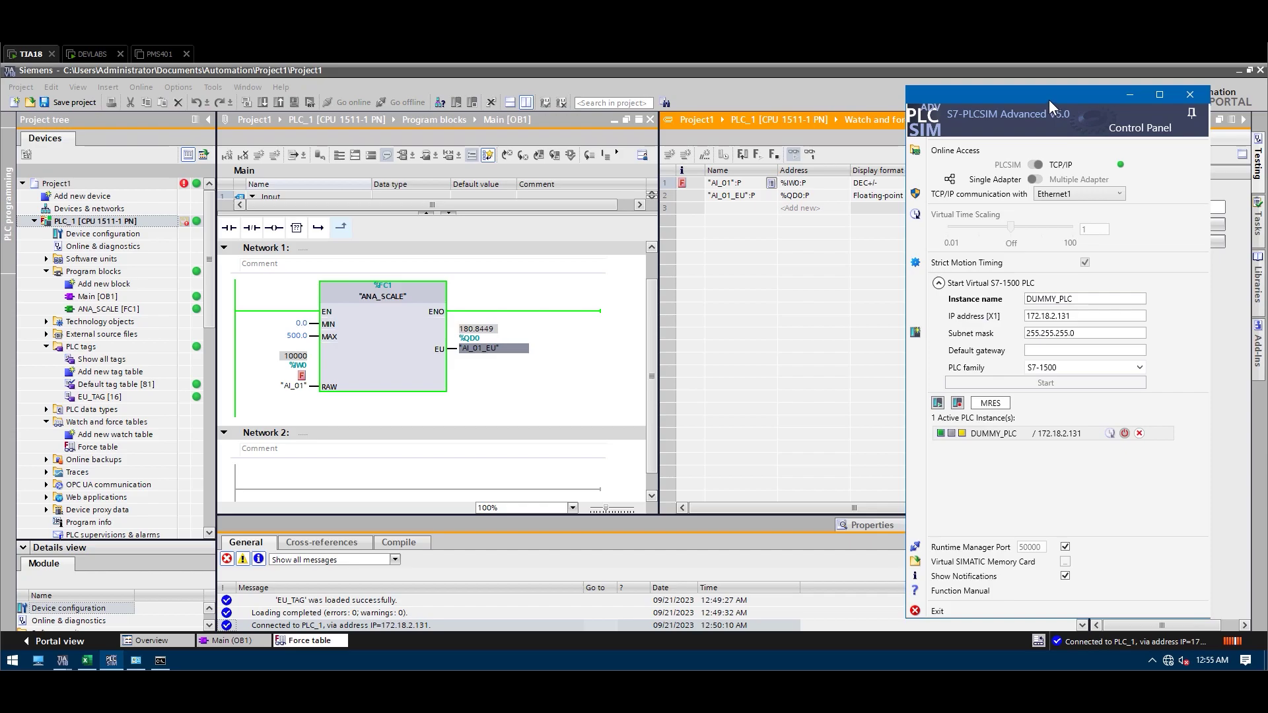
left_click_drag(1049, 100, 1000, 92)
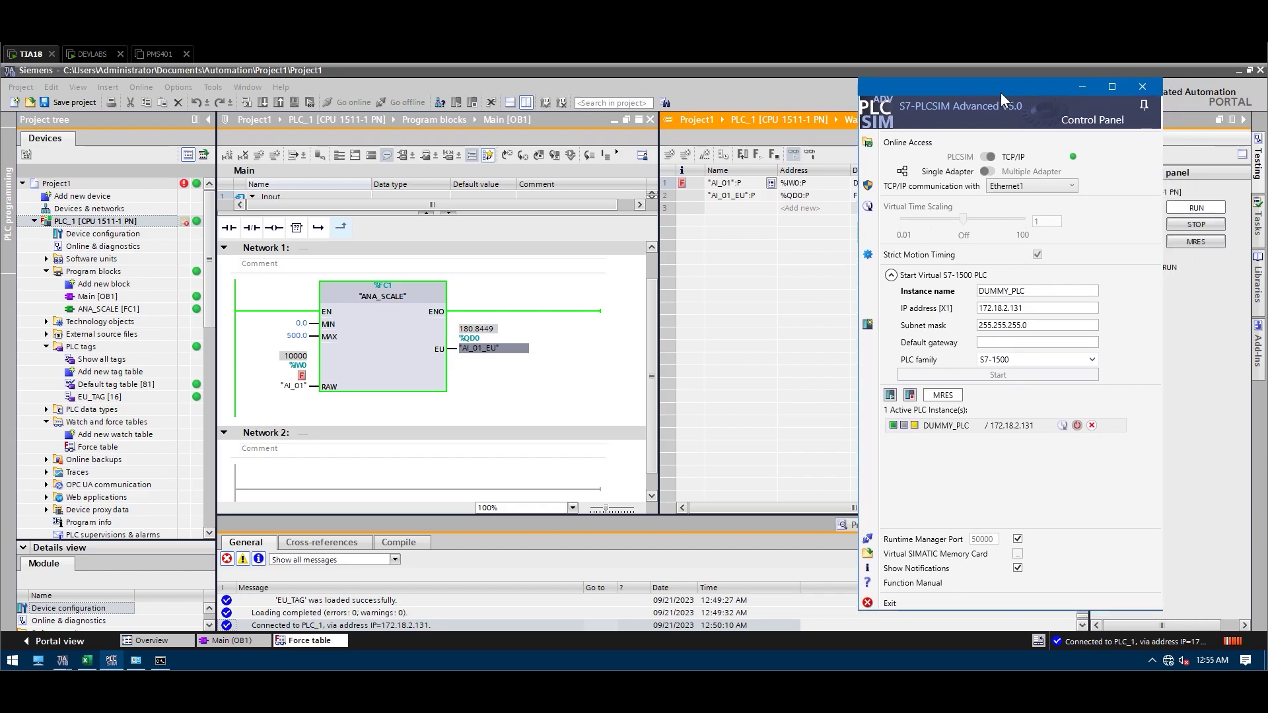